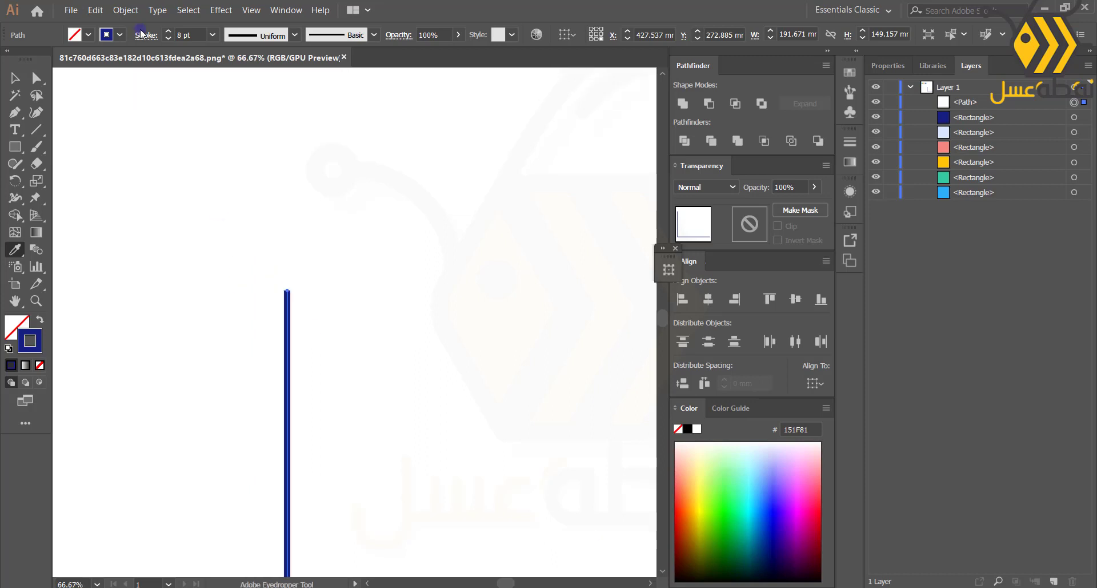
- Draw a closed triangle about 22.7 × 21.6 mm over the upper end of the vertical axis line
left_click(287, 258)
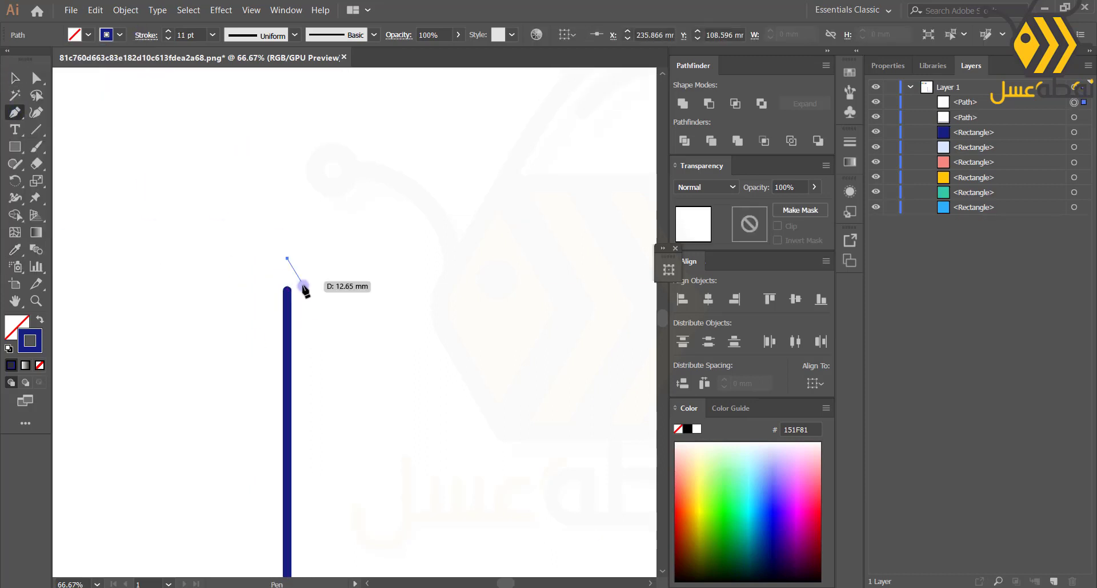
left_click(310, 303)
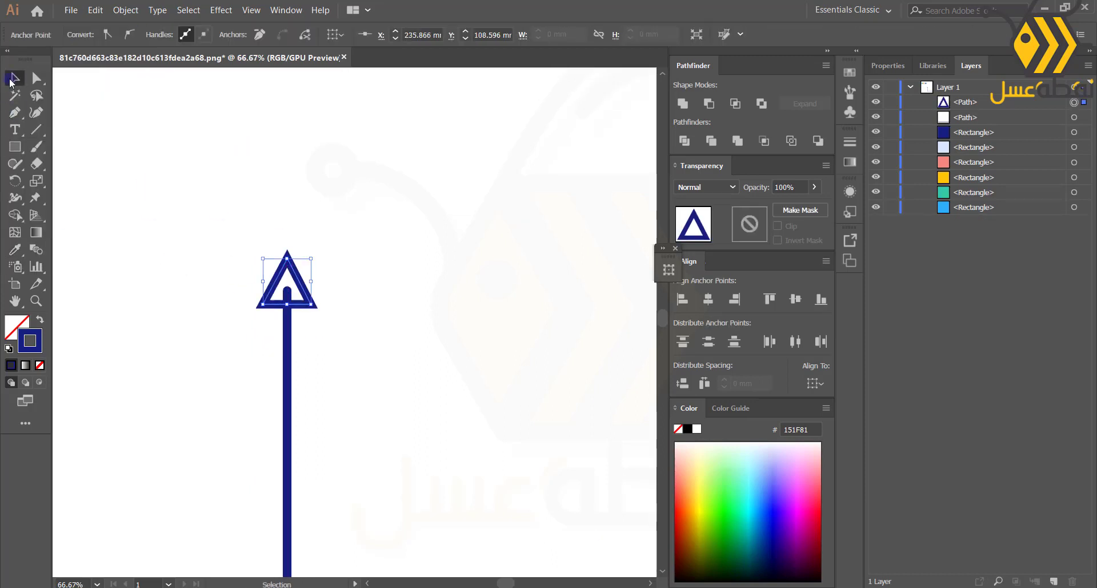
left_click(14, 78)
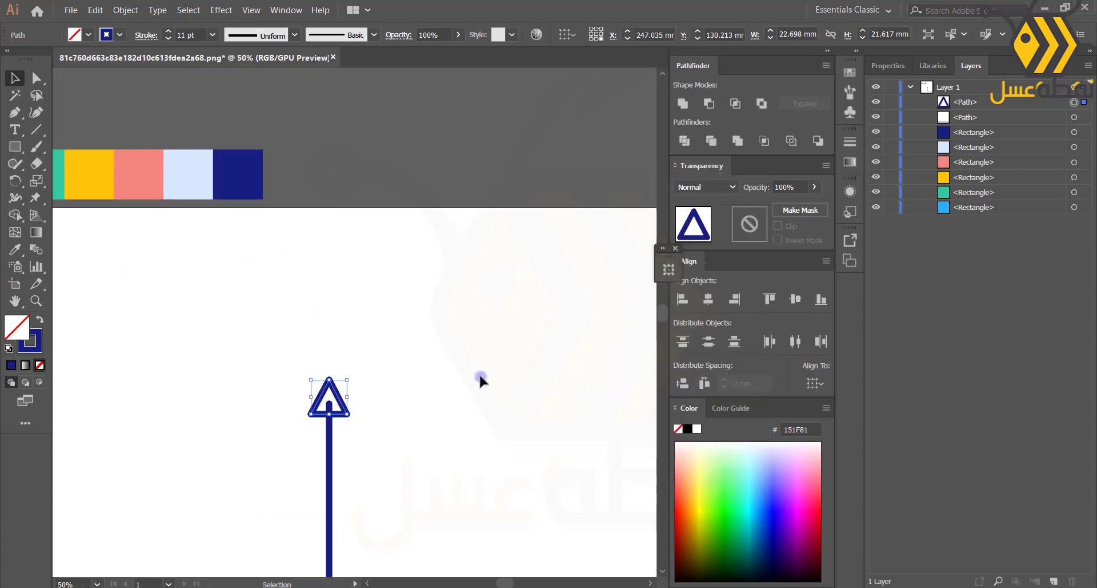
- Fill the triangle with the palette's navy and give it a 10 pt navy stroke
key("i")
left_click(238, 174)
left_click(168, 32, "shift")
left_click(146, 35)
key("v")
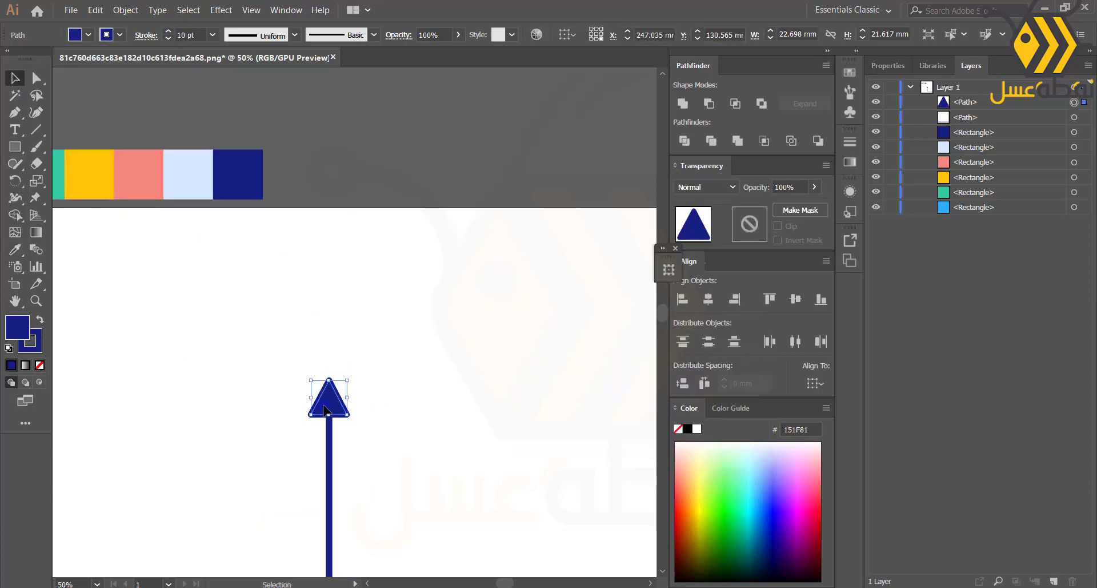
- Scale the navy triangle down proportionally to about 11.9 mm wide at the tip of the vertical axis
left_click(263, 514)
left_click_drag(263, 516, 255, 414)
left_click(322, 300)
scroll(321, 313, "up", 4, "alt")
left_click_drag(397, 310, 364, 274, "alt+shift")
scroll(240, 260, "down", 3, "alt")
scroll(265, 256, "up", 5, "alt")
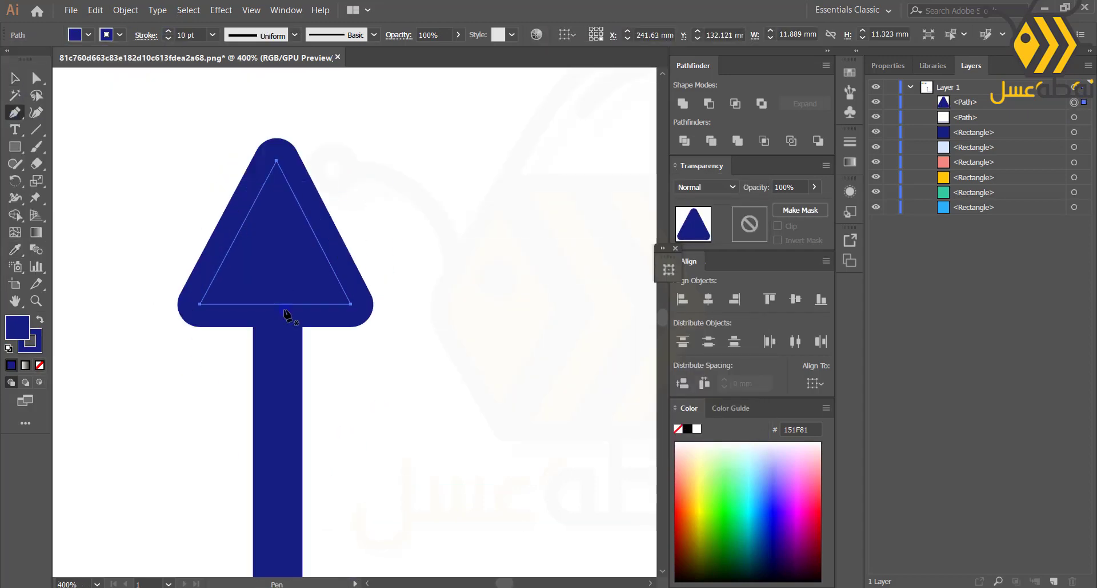
- Pull the midpoint of the triangle's base up towards its tip to form an open arrowhead
key("a")
left_click_drag(275, 304, 276, 196)
key("v")
left_click(191, 368)
key("ctrl+1")
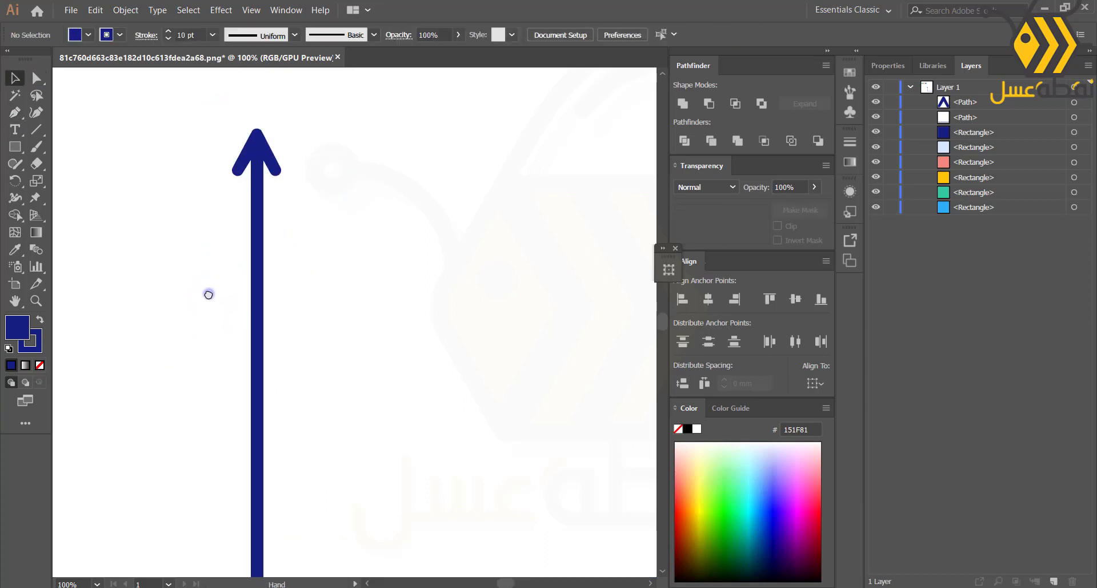
- Draw a horizontal tick about 13.7 mm long across the vertical axis and repeat it twice downward at equal spacing
key("p")
left_click(238, 242)
left_click(282, 243, "shift")
key("v")
left_click_drag(268, 243, 269, 323, "alt+shift")
key("ctrl+d")
scroll(268, 323, "down", 3, "alt")
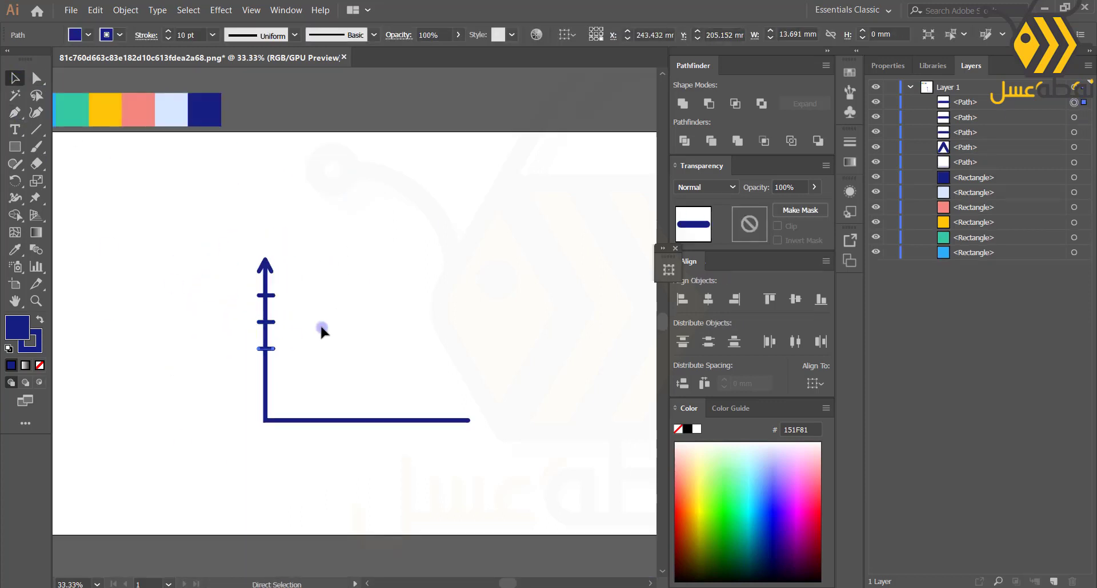
- Extend the axis marks to five equally spaced ticks and scale the whole set down proportionally along the vertical axis
left_click(147, 257)
scroll(228, 381, "up", 2, "alt")
left_click(1074, 162)
left_click(1074, 147, "shift")
left_click(1075, 132, "shift")
left_click(1075, 117, "shift")
left_click(1074, 102, "shift")
left_click_drag(319, 421, 316, 393, "alt+shift")
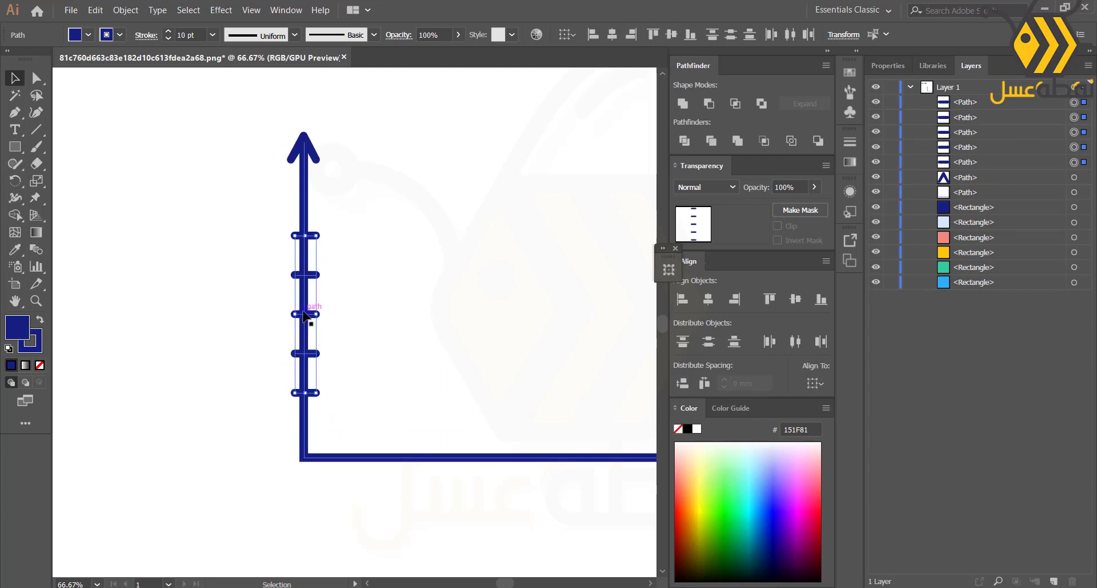
left_click(171, 376)
- Draw a short horizontal dash in line with the right end of the horizontal axis and nudge it away to leave a gap
left_click_drag(251, 413, 182, 429)
scroll(277, 355, "down", 2, "alt")
scroll(462, 417, "up", 2, "alt")
key("p")
left_click(462, 410)
left_click(507, 411, "shift")
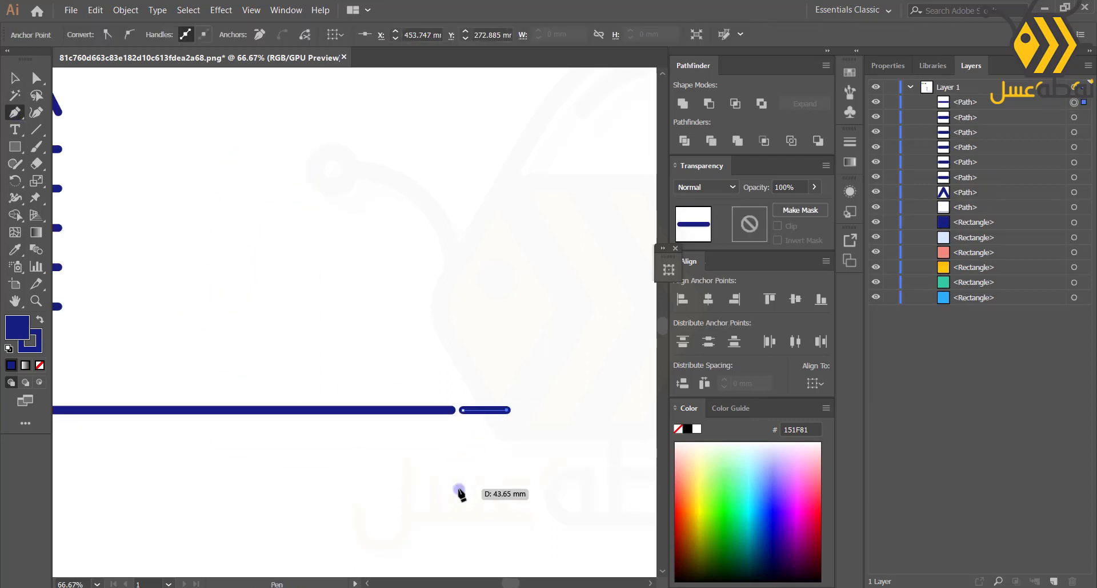
key("v")
key("shift+Right")
left_click(479, 535)
- Draw a rectangle about 22.7 × 58 mm, top it with a triangle, and merge both into one light blue upward arrow
scroll(417, 534, "down", 1, "alt")
left_click_drag(306, 476, 412, 495)
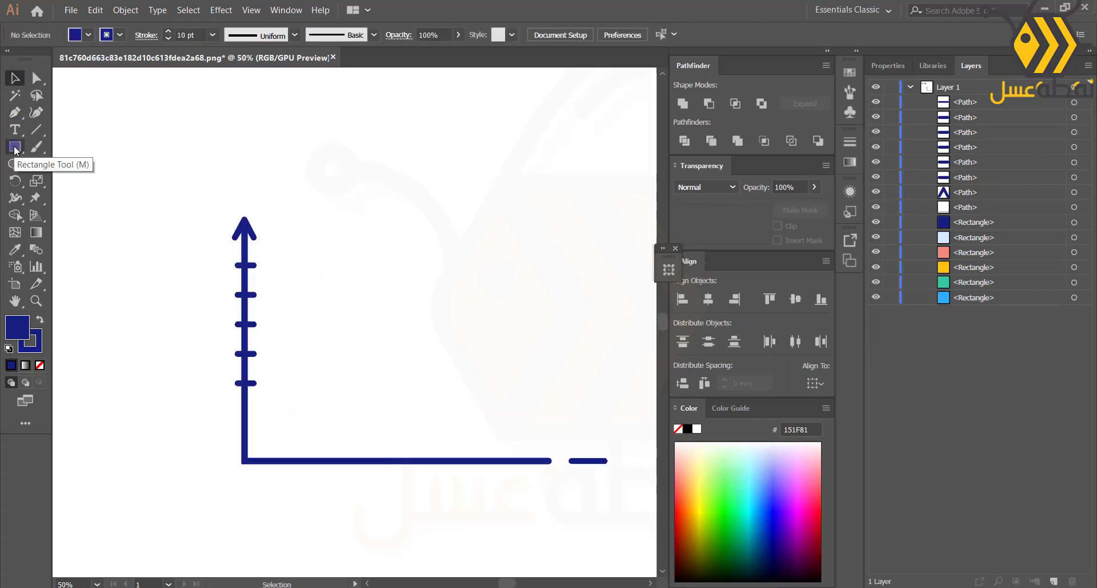
left_click(14, 147)
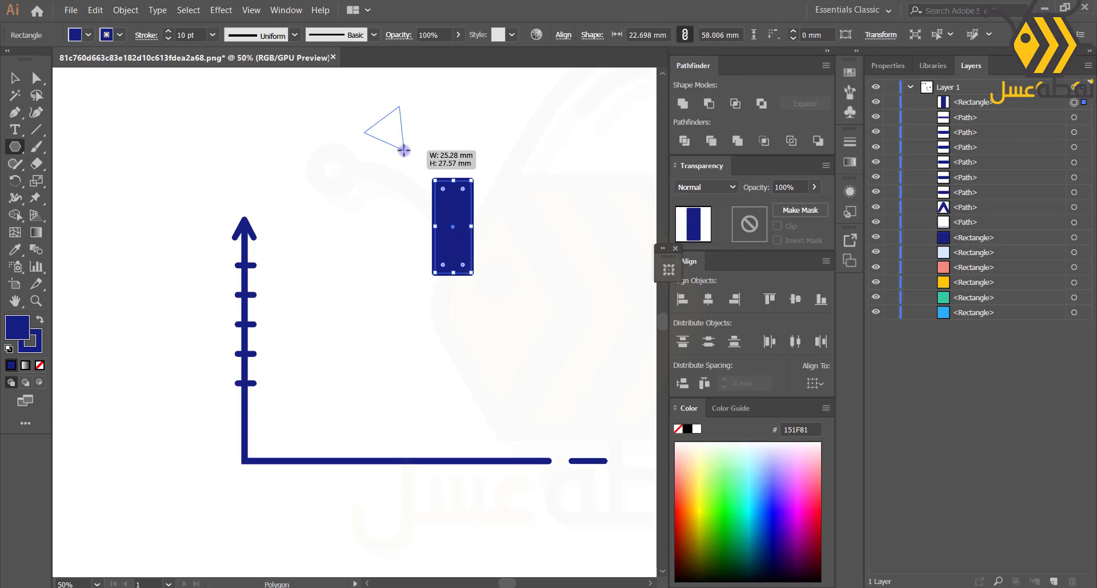
left_click_drag(403, 150, 440, 171)
left_click_drag(496, 186, 472, 167)
left_click_drag(447, 149, 446, 187)
left_click(397, 174)
left_click(452, 174)
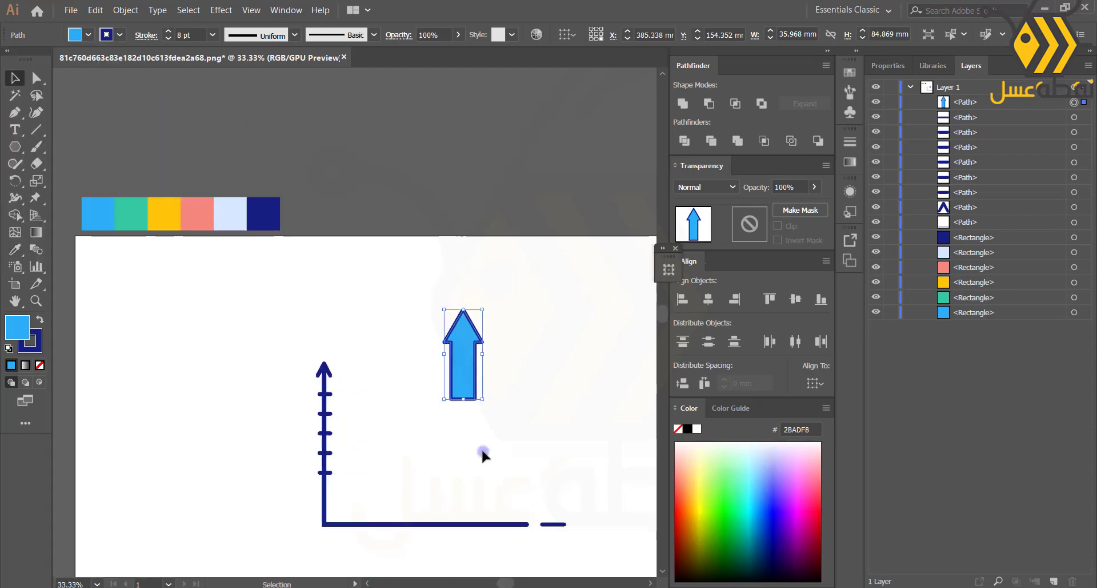
- Move the blue arrow down so its base rests near the right end of the horizontal axis
left_click(368, 403)
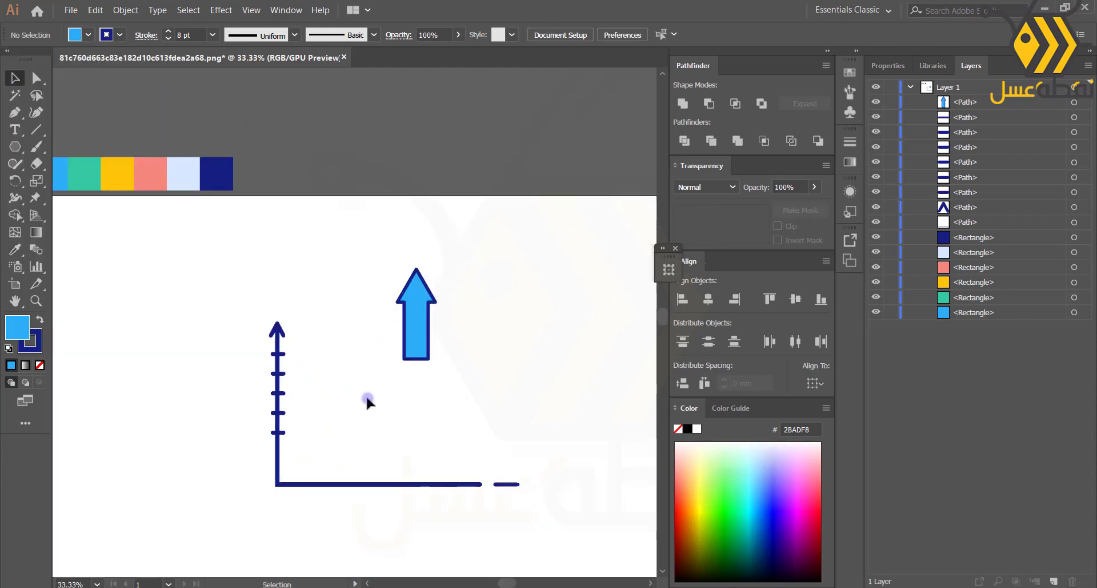
left_click(421, 350)
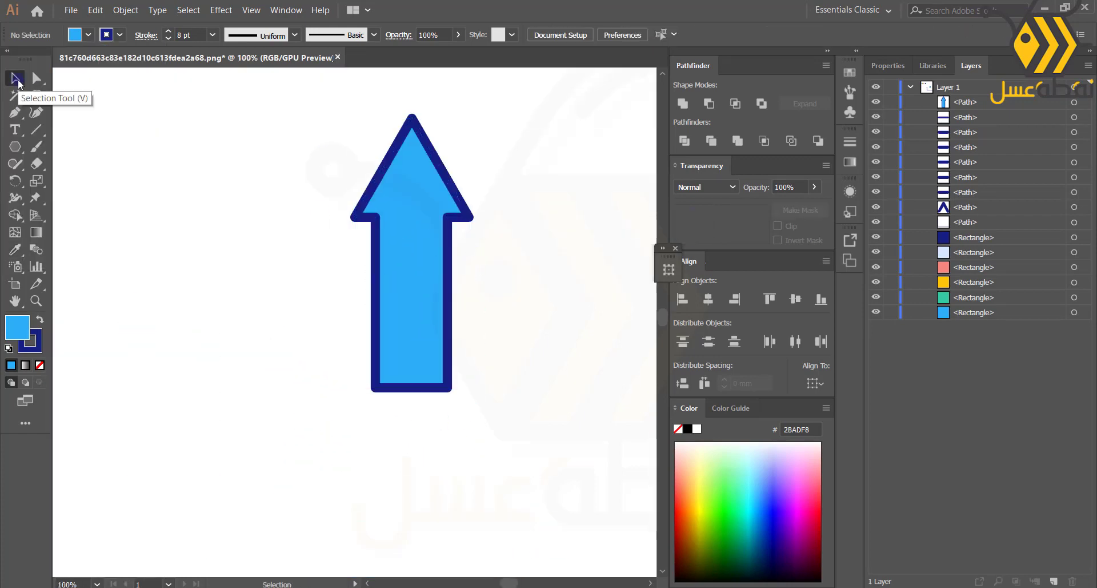
left_click(36, 77)
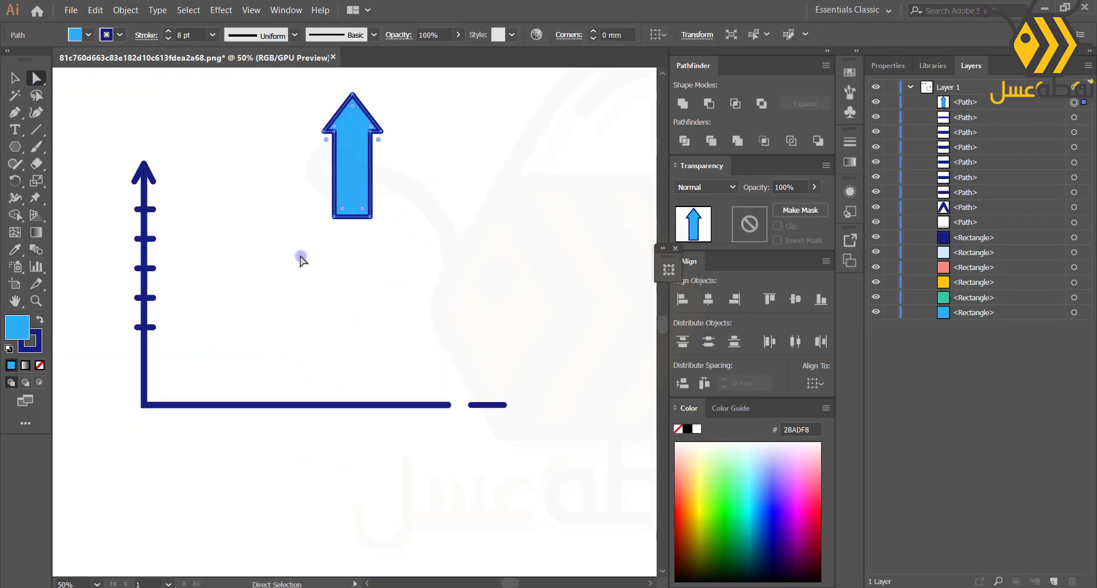
left_click(15, 78)
left_click_drag(353, 162, 513, 264)
- Stretch the blue arrow's head upward until the arrow is about 119.4 mm tall, keeping its base on the axis
left_click(307, 326)
scroll(306, 326, "up", 1)
key("a")
key("shift+Up")
key("shift+Up")
key("shift+Up")
key("shift+Up")
key("shift+Up")
key("shift+Up")
key("shift+Up")
key("shift+Up")
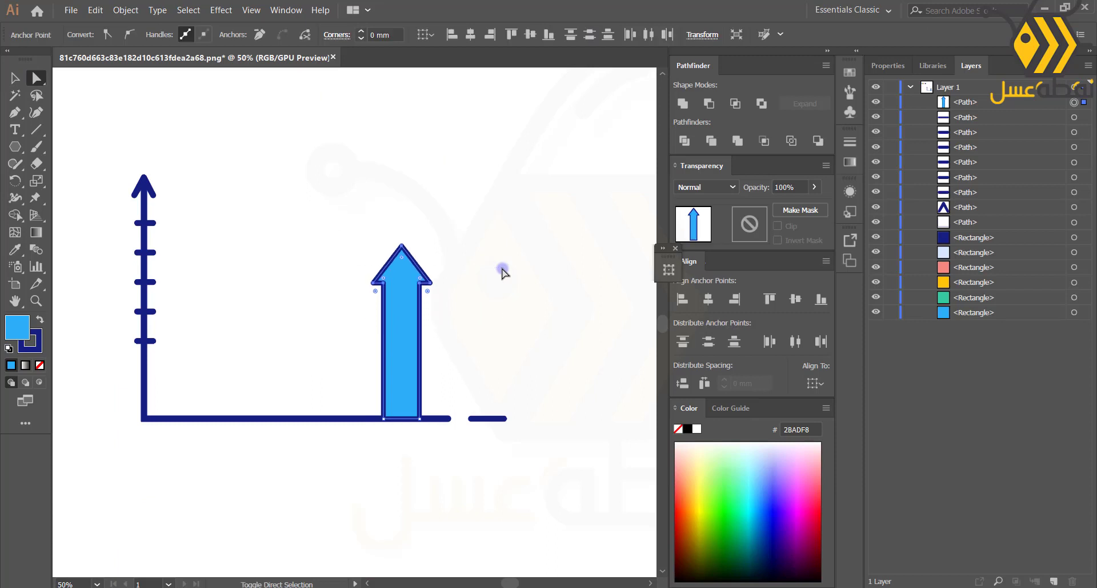
- Duplicate the blue arrow to its left and give the copy a green fill with an 8 pt round-cornered navy stroke
key("v")
left_click_drag(407, 323, 347, 347)
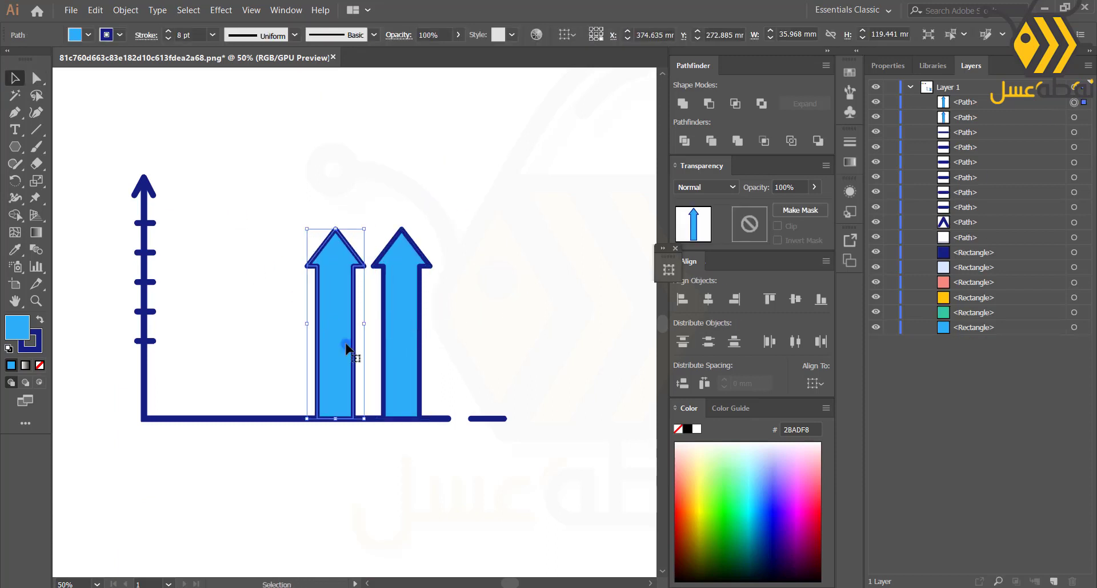
key("ctrl+minus")
key("i")
left_click(369, 365)
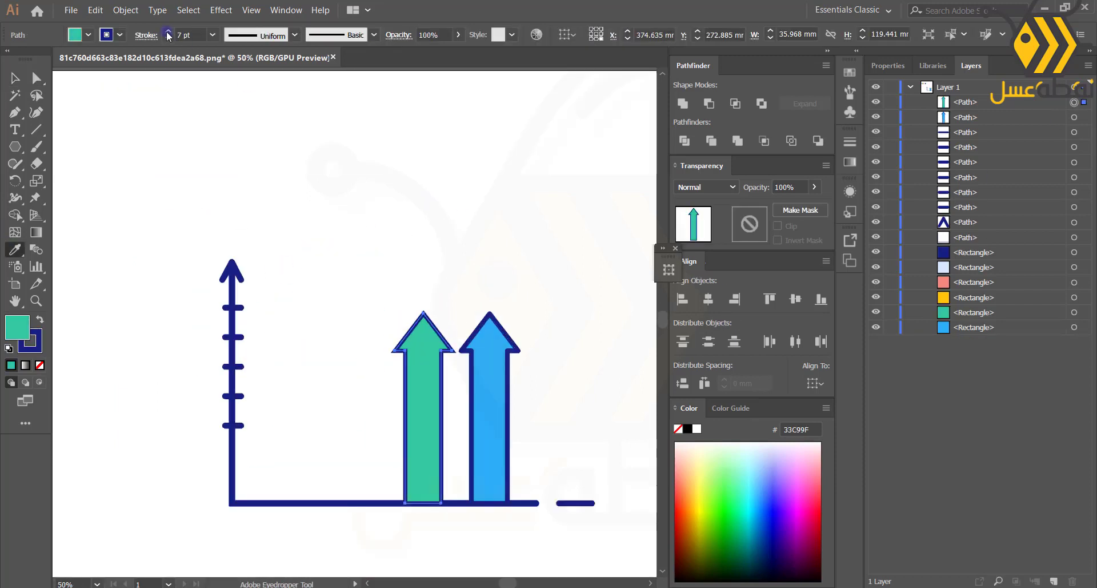
left_click(168, 31)
left_click(147, 35)
left_click(65, 90)
- Shorten the green arrow by lowering its head so it stands below the blue arrow
key("a")
left_click_drag(365, 372, 455, 310)
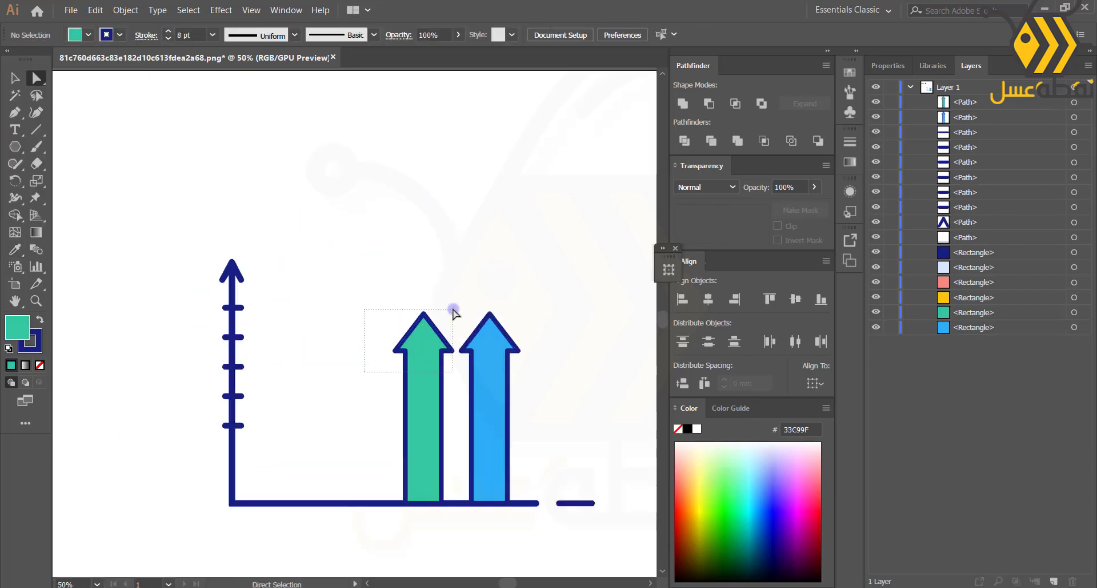
key("shift+Down")
key("shift+Down")
key("shift+Down")
key("shift+Down")
key("shift+Down")
key("shift+Down")
key("shift+Down")
left_click(111, 436)
- Duplicate the green arrow to its left and lower the copy's head to make it about 70 mm tall
key("v")
left_click_drag(416, 425, 361, 428)
key("a")
left_click_drag(294, 399, 382, 356)
- Duplicate the shorter green arrow to its left and lower the new copy's head to make it about 45.4 mm tall
key("v")
left_click_drag(359, 455, 322, 381)
key("a")
key("shift+Down")
key("shift+Down")
key("shift+Down")
key("shift+Down")
key("shift+Down")
key("shift+Down")
key("shift+Down")
left_click(320, 347)
scroll(473, 521, "down", 1)
- Recolour the shortest arrow with the palette's pink and restore its 8 pt navy outline
left_click(349, 485)
key("i")
left_click(191, 201)
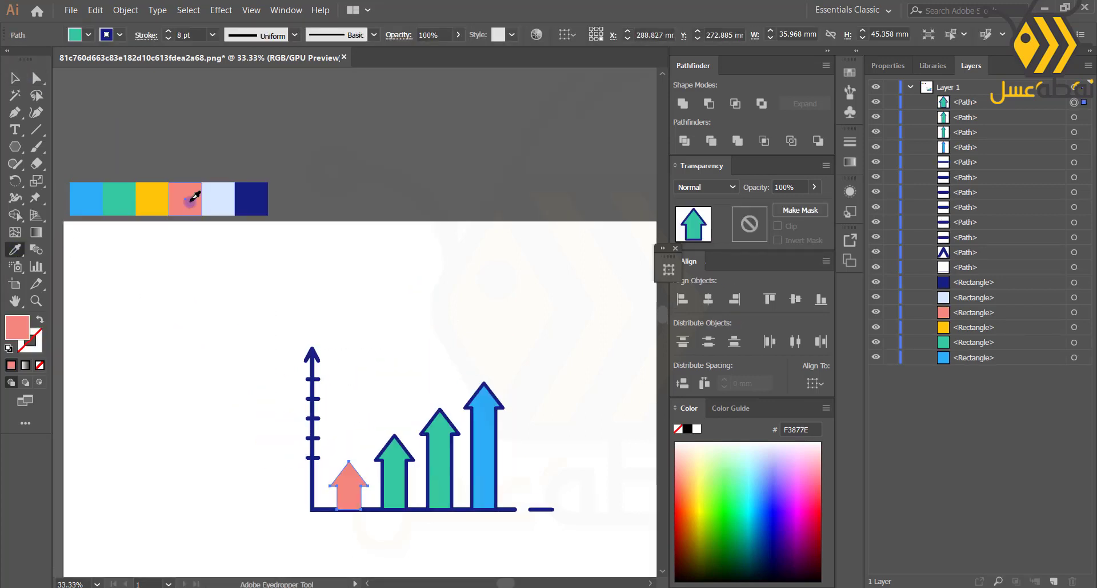
key("v")
left_click(149, 372)
- Recolour the second-shortest arrow with the palette's yellow and give it an 8 pt round-cornered navy outline
left_click(402, 463)
key("i")
left_click(152, 199)
left_click(145, 36)
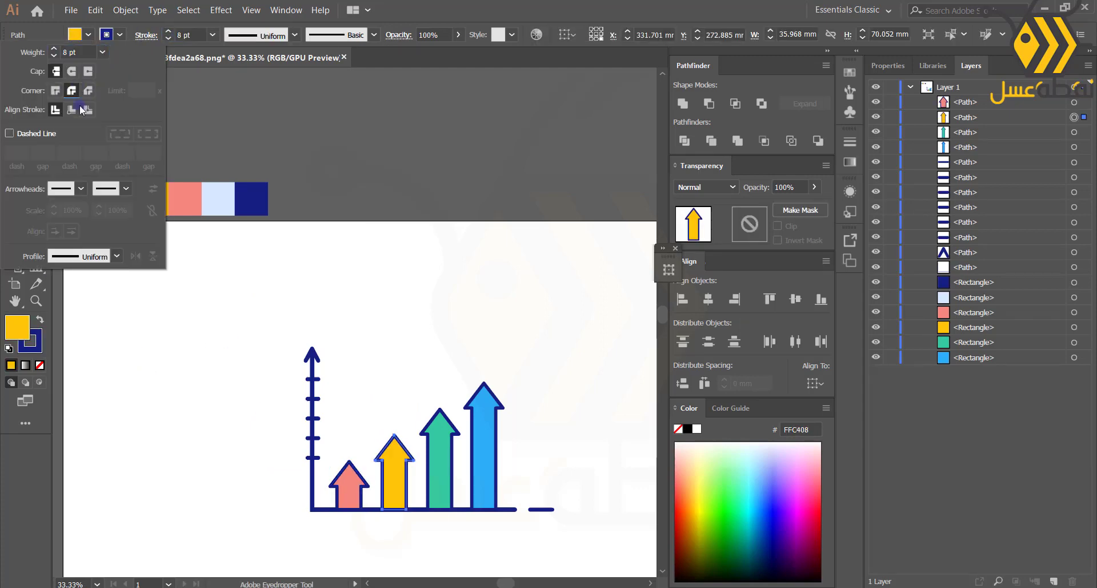
key("v")
- Draw a short unfilled, round-ended navy line inward from the right edge of the pink arrow's shaft
scroll(429, 497, "up", 2)
scroll(246, 555, "up", 3)
left_click(15, 113)
left_click(391, 398)
left_click(332, 398)
left_click(320, 416, "ctrl")
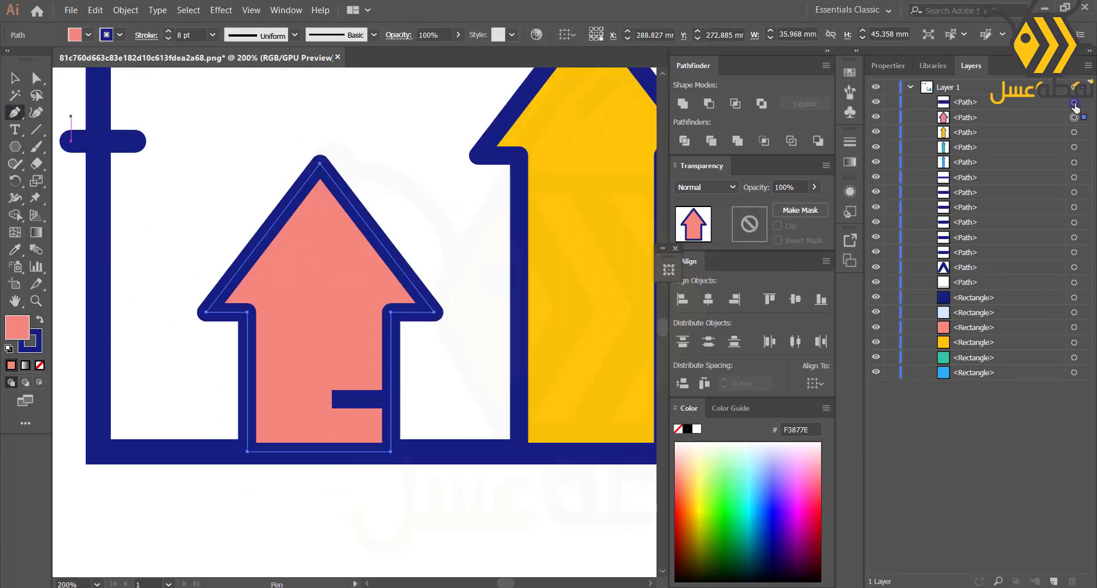
left_click(357, 398, "ctrl")
key("slash")
left_click(215, 210)
key("ctrl+z")
left_click_drag(334, 320, 159, 330)
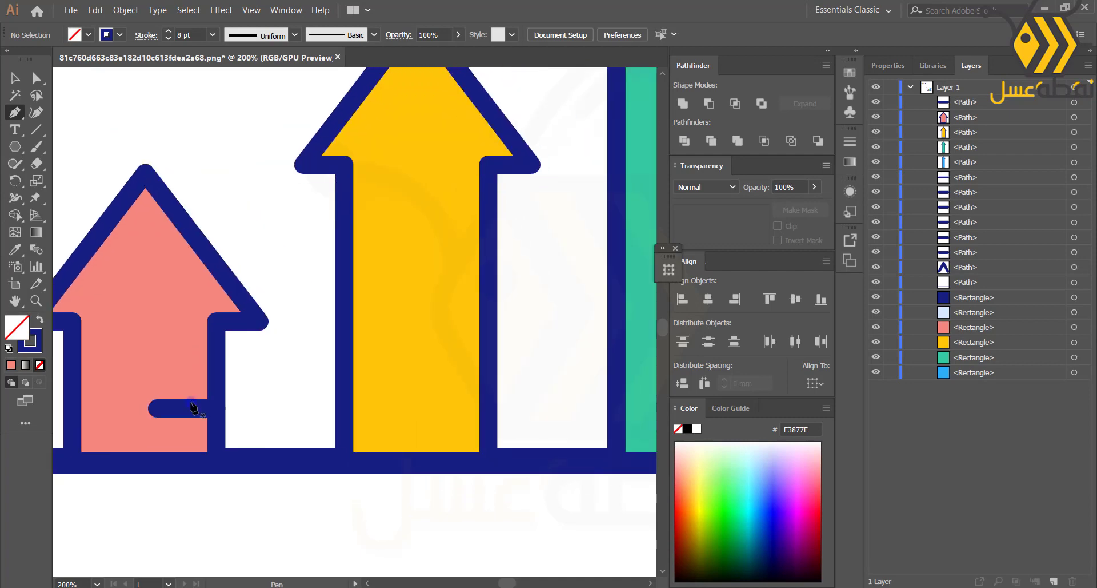
- Draw a vertical line rising from the yellow arrow's base near its right edge, with a short separate dash above it
left_click(458, 455)
left_click(458, 351)
key("Escape")
left_click(458, 324)
left_click(459, 292)
- Draw two short parallel horizontal lines on the green arrow's shaft and group them as a small pair with 4 pt strokes
key("ctrl+minus")
left_click_drag(537, 285, 401, 398)
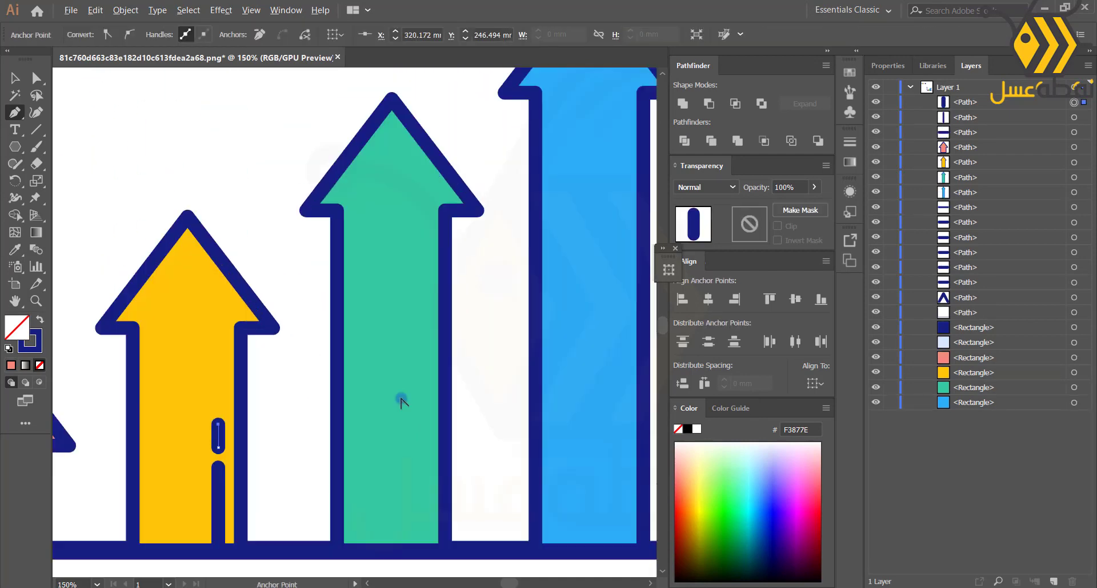
left_click(376, 388)
left_click(415, 388)
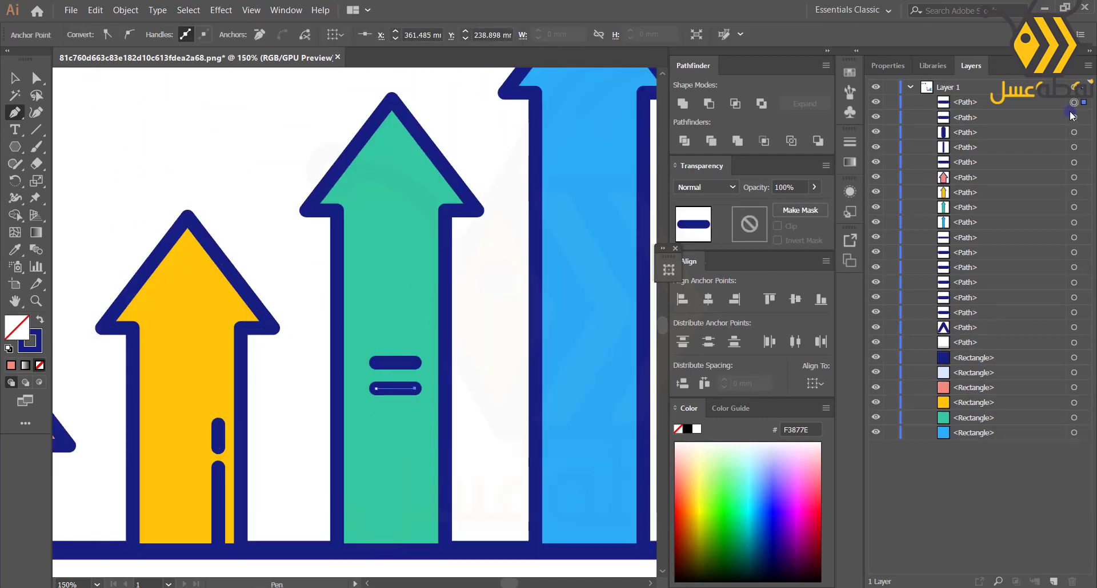
key("v")
left_click_drag(405, 354, 433, 395)
scroll(399, 427, "up", 3)
key("ctrl+g")
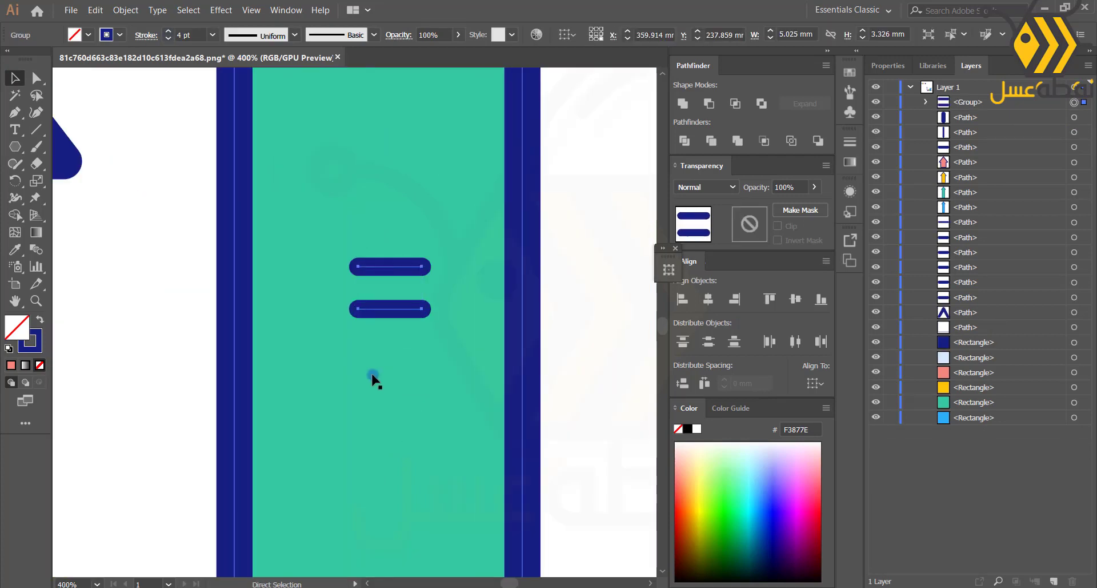
- Duplicate the line pair, slant the copy diagonally across the original, and adjust the spacing to form a hash symbol
left_click_drag(382, 325, 379, 342)
left_click(384, 360)
left_click(392, 310)
left_click_drag(357, 309, 343, 319)
left_click(367, 373)
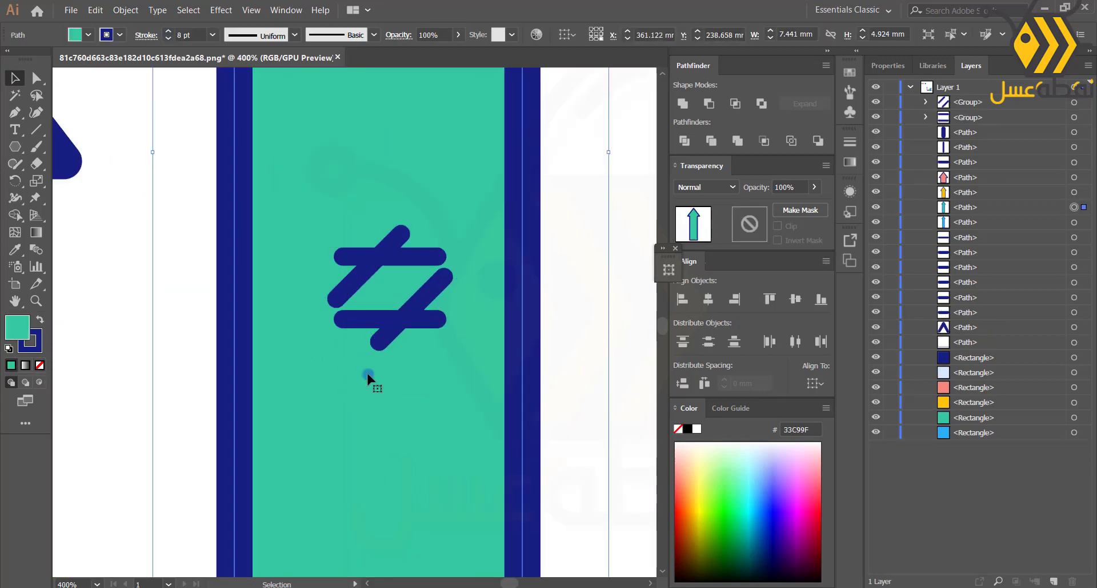
- Group both line pairs and move the hash symbol to the lower right of the green arrow's shaft
scroll(369, 371, "down", 3)
left_click(366, 351)
left_click(382, 352, "shift")
key("ctrl+g")
left_click_drag(385, 351, 401, 492)
left_click(443, 473)
- Draw a short horizontal line inward from the left edge of the green arrow's shaft, just below its head
scroll(443, 473, "down", 1)
scroll(401, 369, "up", 1)
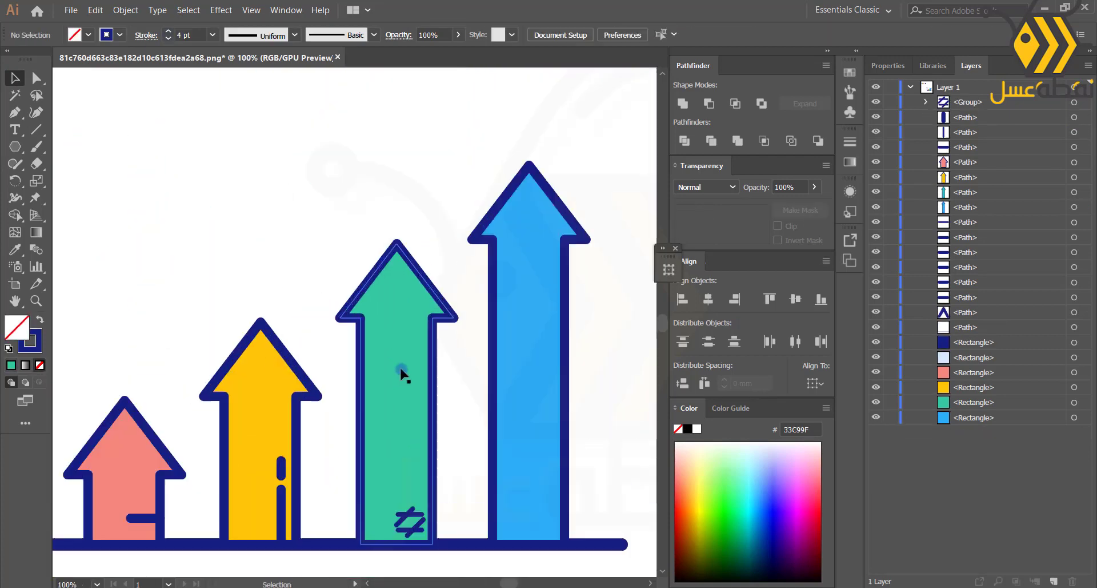
left_click(360, 350)
left_click(396, 349)
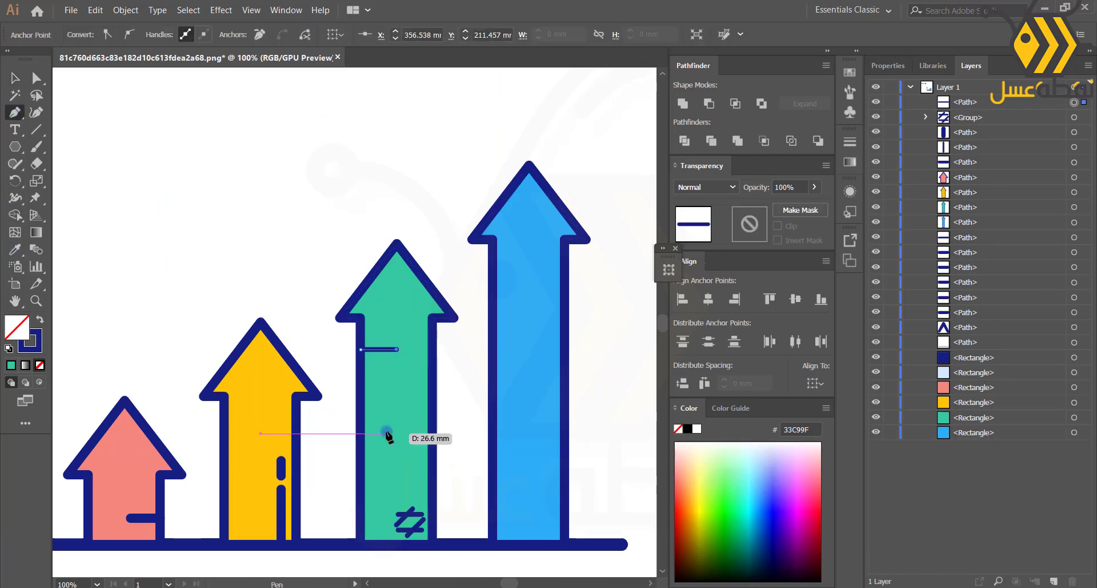
left_click(286, 231, "ctrl")
- Draw a vertical line up from the base on the blue arrow's shaft, with a shorter separate vertical line above it
left_click(544, 542)
left_click(543, 432)
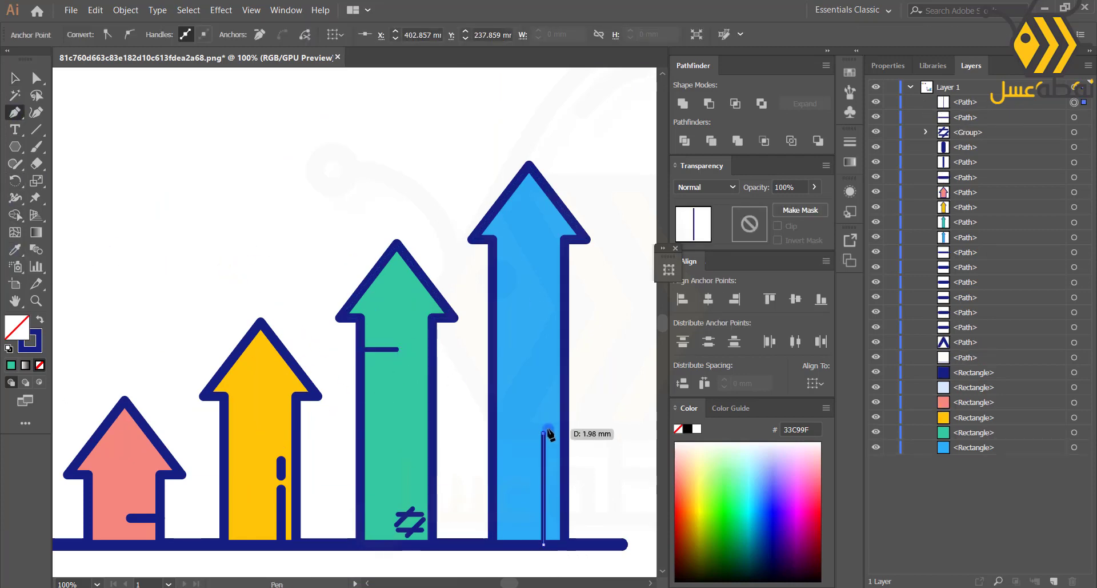
key("Escape")
left_click(544, 420)
left_click(543, 394)
key("Escape")
- Draw a short horizontal line inward from the blue arrow's right shoulder, align it with the head's lower edge, and give it an 8 pt stroke
left_click(569, 239)
left_click(543, 239)
key("v")
left_click(213, 35)
left_click(184, 147)
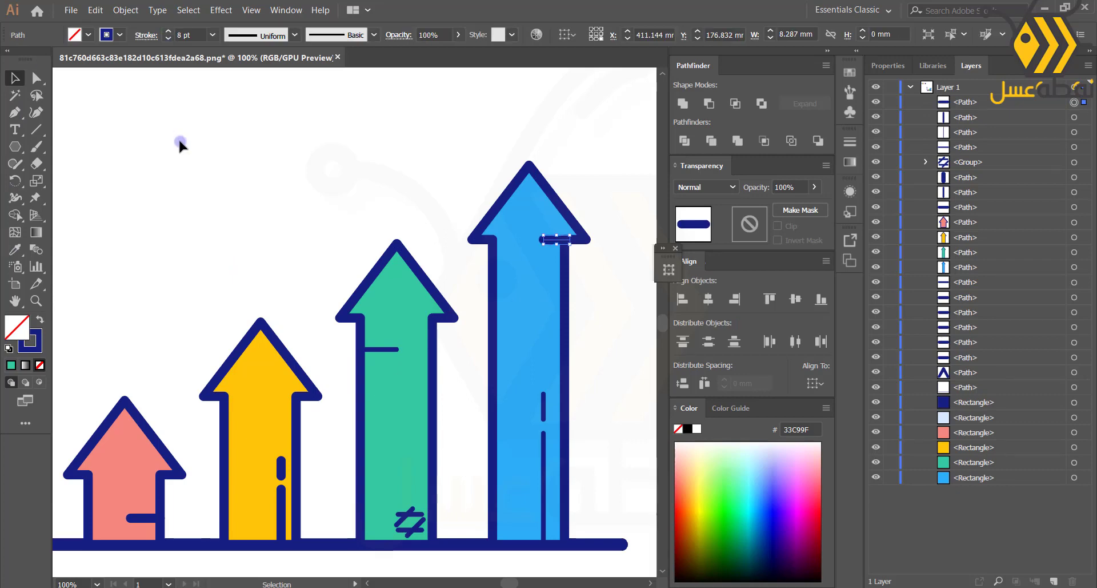
left_click(182, 145)
scroll(577, 241, "up", 3)
left_click_drag(492, 240, 492, 237)
left_click(580, 321)
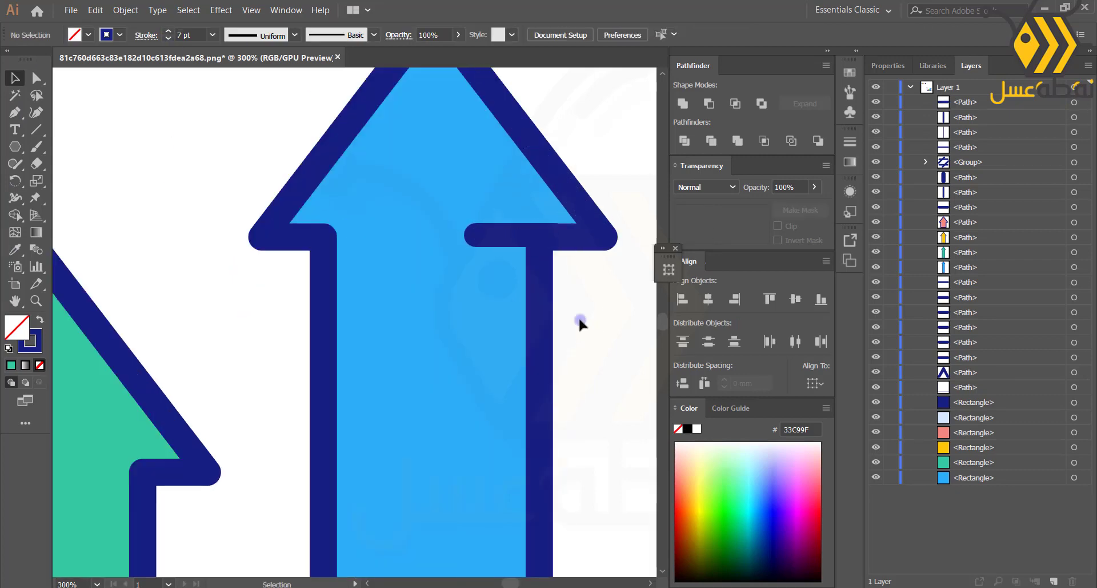
- Split the red arrow into an unfilled outline on top and two outline-free fill copies beneath, the back one darker
scroll(523, 275, "down", 5)
scroll(347, 386, "up", 2)
left_click(256, 391)
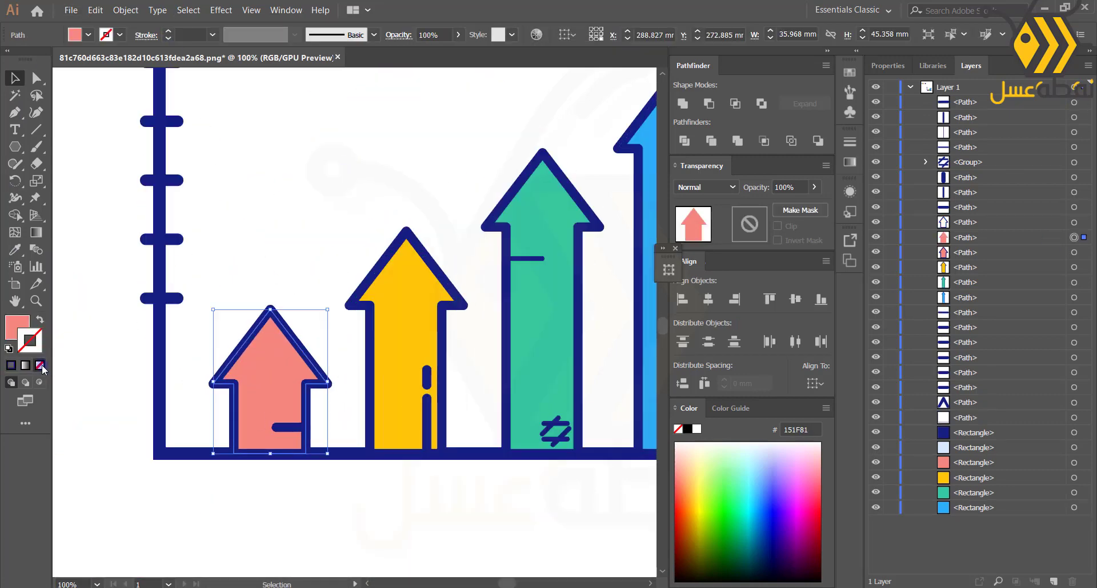
left_click(294, 409)
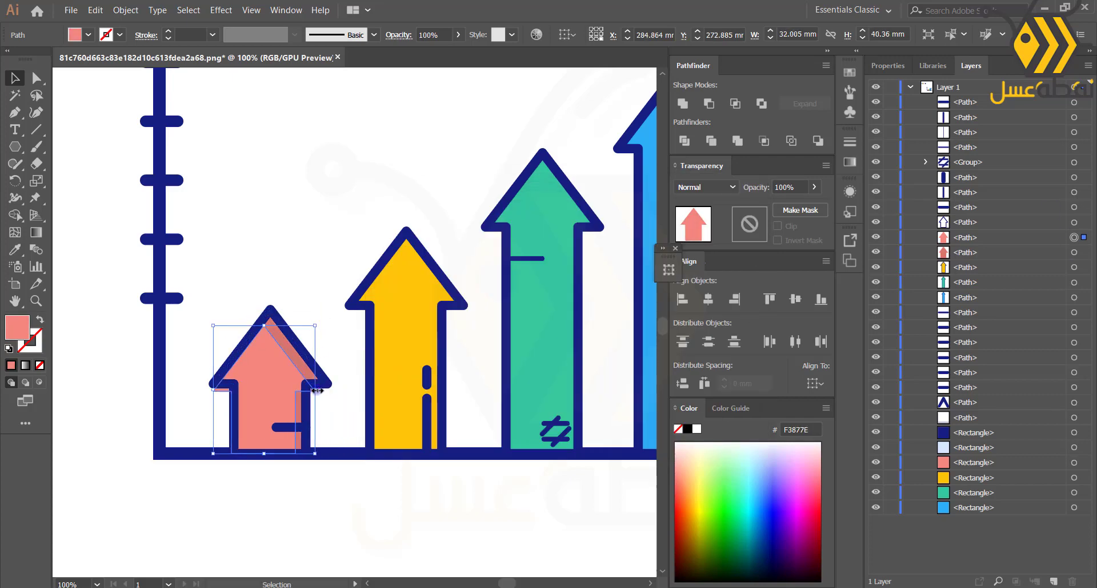
- Cut the lighter red copy's right head tip away and pull its right-edge anchors inward to expose the darker shade
scroll(273, 419, "up", 2)
key("a")
left_click(372, 522)
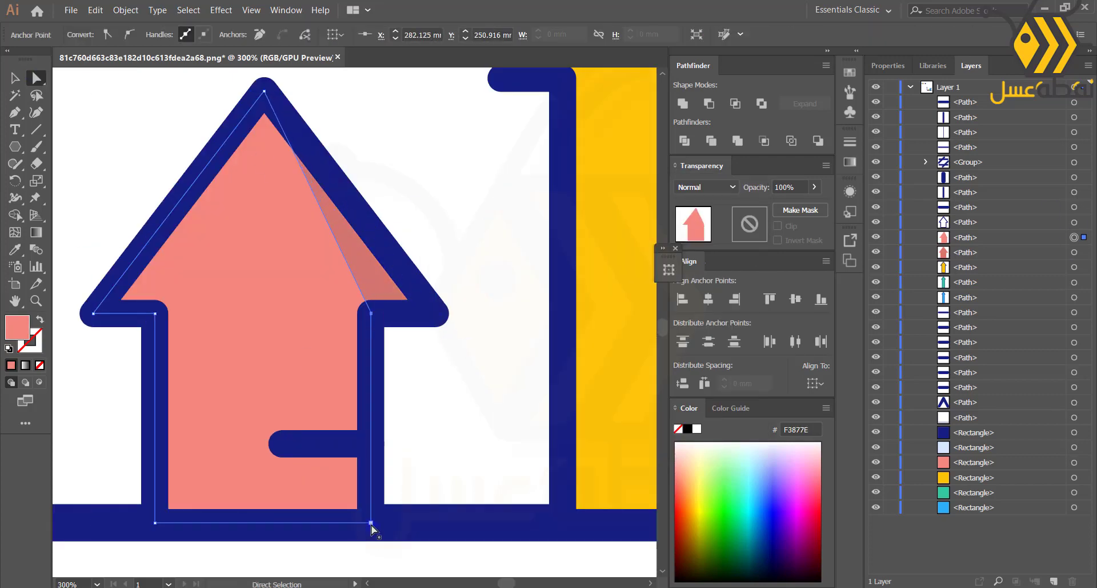
left_click_drag(371, 522, 304, 523)
left_click_drag(371, 313, 307, 313)
mouse_move(264, 91)
left_mouse_down()
mouse_move(282, 95)
mouse_move(271, 97)
left_mouse_up()
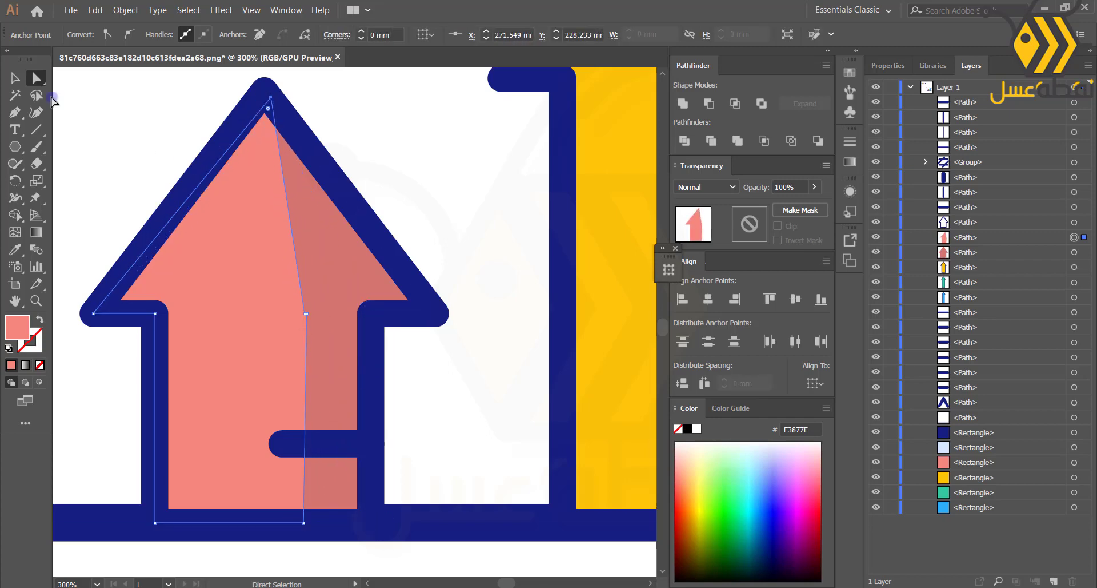
- Line up the light red copy's inner-edge anchors so the shading boundary runs straight down the arrow's centre
left_click(15, 78)
left_click(74, 126)
scroll(260, 347, "up", 1)
scroll(320, 332, "down", 2)
key("a")
left_click(312, 320)
scroll(309, 312, "up", 3)
scroll(258, 535, "down", 5)
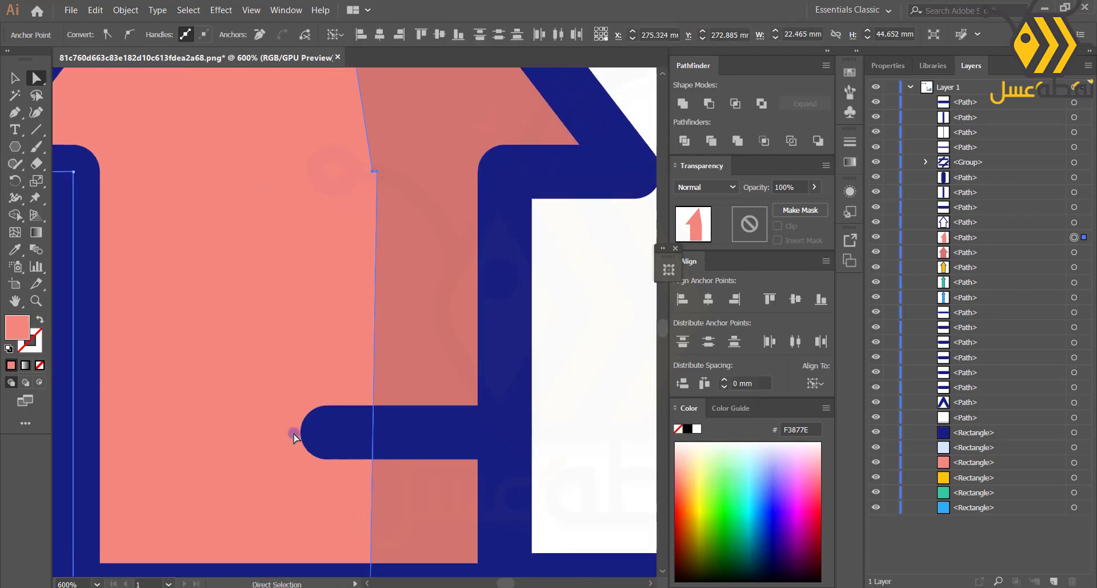
scroll(291, 434, "down", 3)
left_click(169, 166)
scroll(304, 298, "up", 5)
left_click_drag(354, 235, 347, 243)
scroll(390, 280, "down", 3)
left_click(392, 292)
left_click(150, 366)
- Adjust the fill of the red arrow's back copy to a stronger, darker red shade
scroll(203, 375, "down", 4)
left_click(248, 413)
double_click(17, 327)
left_click(716, 230)
double_click(17, 327)
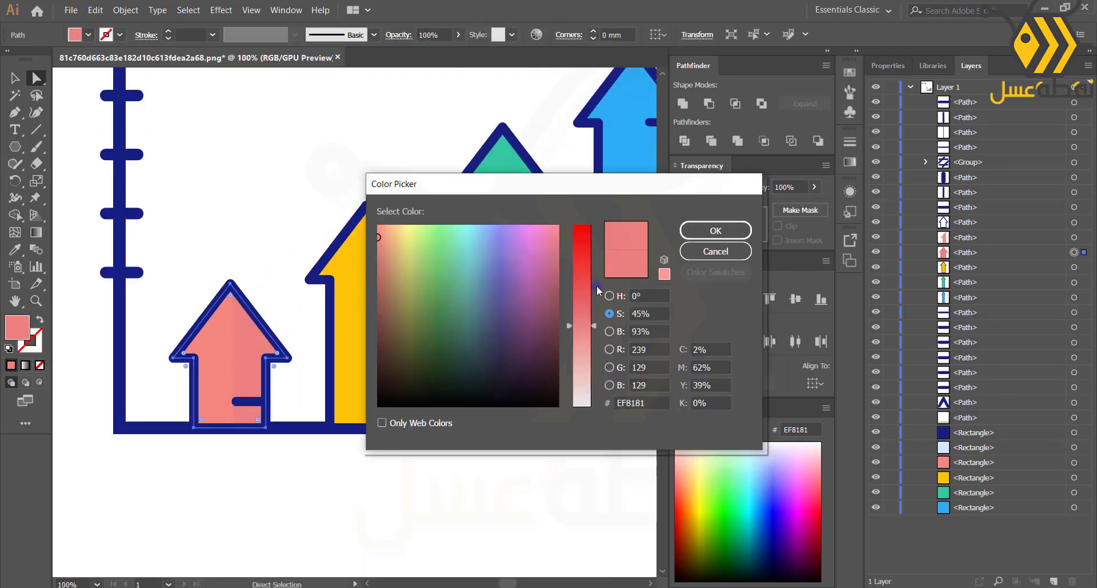
left_click(715, 230)
double_click(17, 327)
left_click(715, 230)
- Split the yellow arrow into an outline and two outline-free fill copies, and darken the back copy to orange-yellow
scroll(263, 196, "down", 1)
scroll(359, 313, "up", 2)
left_click(359, 314)
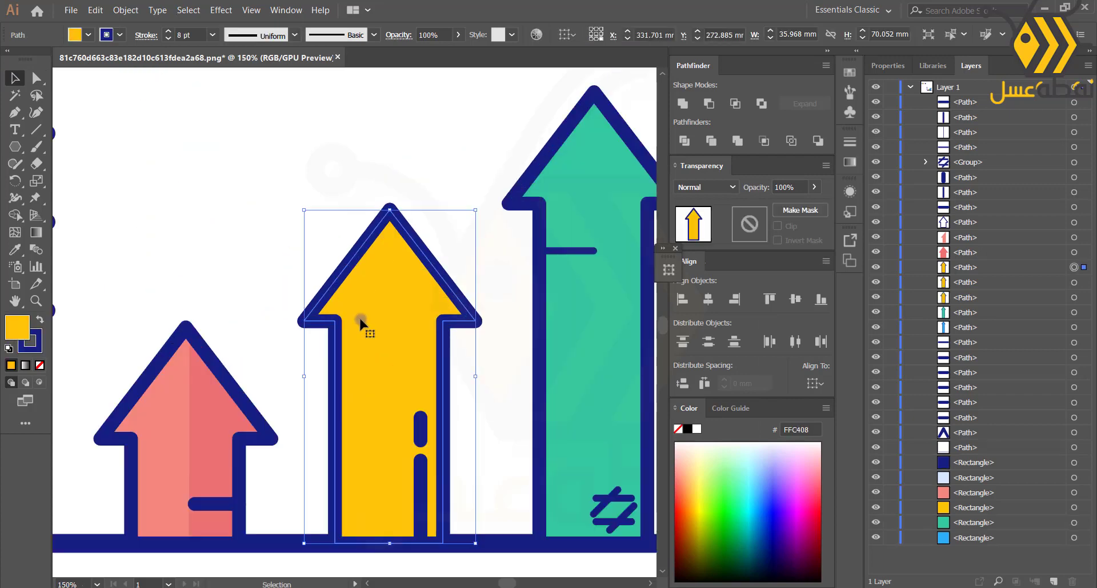
left_click(37, 369)
double_click(18, 327)
left_click(610, 331)
left_click(715, 230)
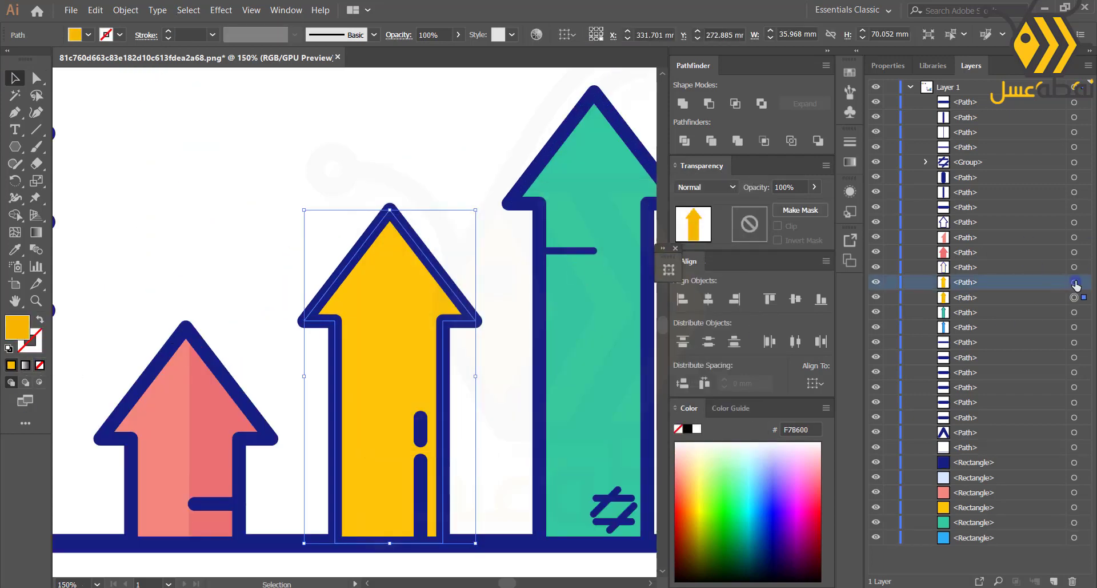
- Draw a rectangle over the yellow arrow's right half and subtract it from the lighter fill copy
left_click_drag(389, 549, 390, 549)
key("v")
left_click_drag(335, 351, 436, 341)
left_click_drag(1084, 101, 1075, 285)
left_click(1075, 298, "shift")
left_click(709, 103)
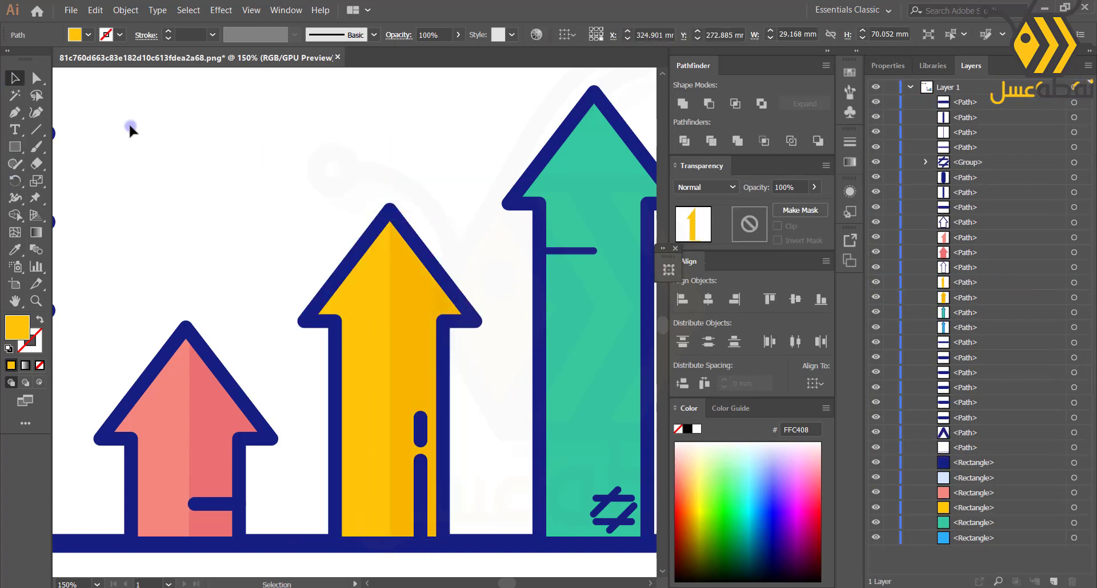
left_click(130, 128)
- Split the green arrow into an unfilled outline on top and two outline-free fill copies beneath
scroll(316, 235, "down", 1)
scroll(444, 247, "up", 1)
left_click(444, 248)
key("ctrl+c")
key("ctrl+f")
key("ctrl+f")
left_click(30, 341)
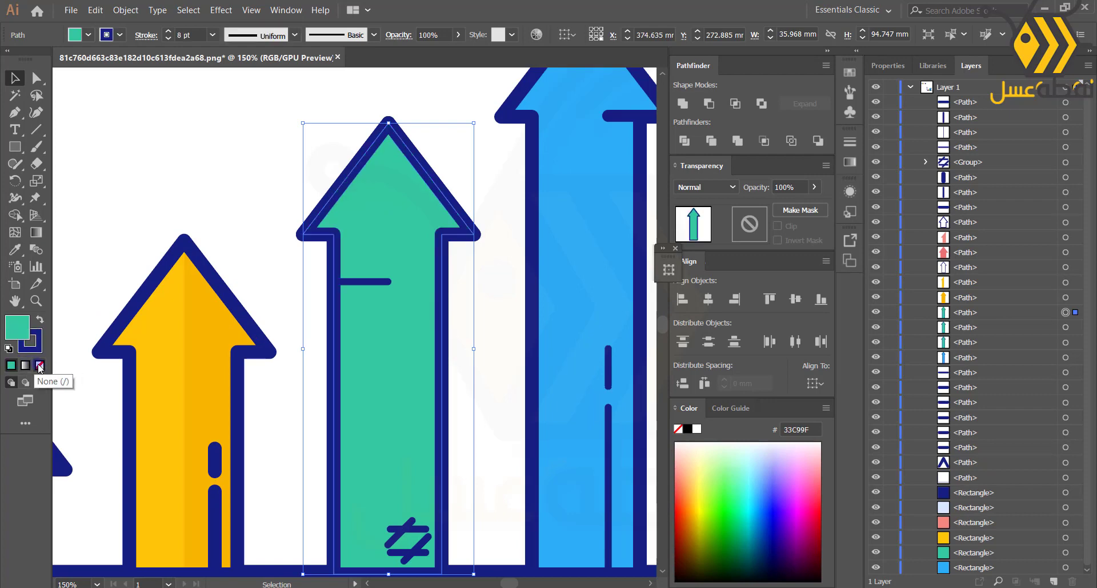
left_click(39, 366)
key("ctrl+[")
- Set the fill of the green arrow's back copy to the darker green 16C48E
double_click(18, 326)
mouse_move(592, 263)
left_mouse_down()
mouse_move(592, 253)
mouse_move(593, 266)
left_mouse_up()
left_click(610, 313)
left_click_drag(590, 272, 588, 246)
left_click(715, 230)
- Draw a rectangle over the green arrow's right half and subtract it from the lighter fill copy
left_click(15, 146)
left_click_drag(388, 83, 485, 573)
left_click_drag(1017, 102, 1048, 334)
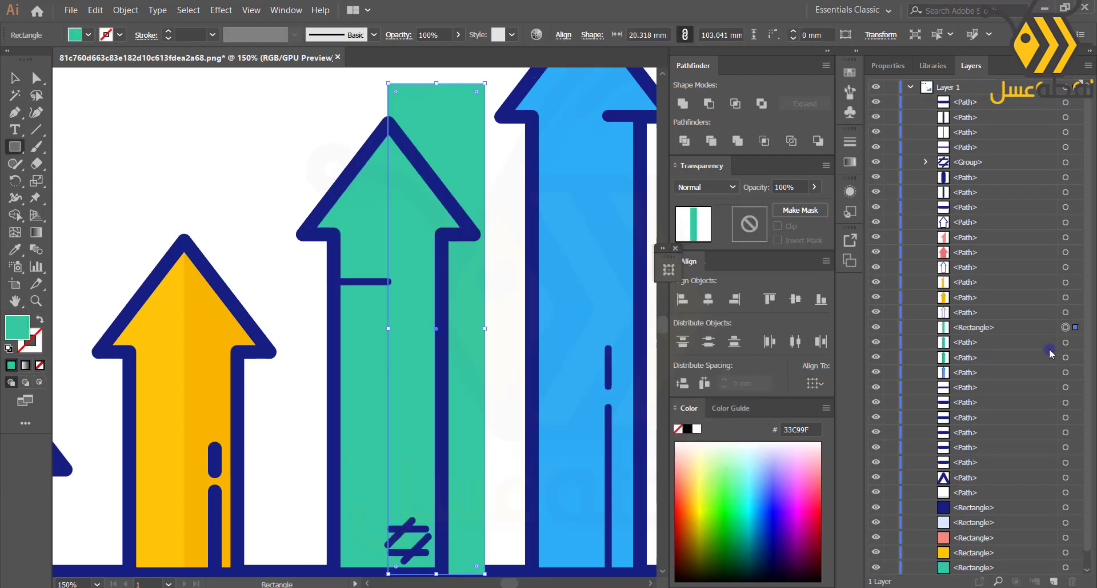
left_click(1075, 342, "shift")
left_click(709, 103)
left_click(247, 164)
- Split the blue arrow into an unfilled outline on top and two outline-free fill copies beneath
scroll(248, 164, "down", 1)
left_click_drag(413, 102, 252, 181)
scroll(252, 181, "up", 1)
left_click_drag(354, 293, 398, 186)
left_click(398, 186)
key("ctrl+c")
key("ctrl+f")
key("ctrl+f")
key("ctrl+[")
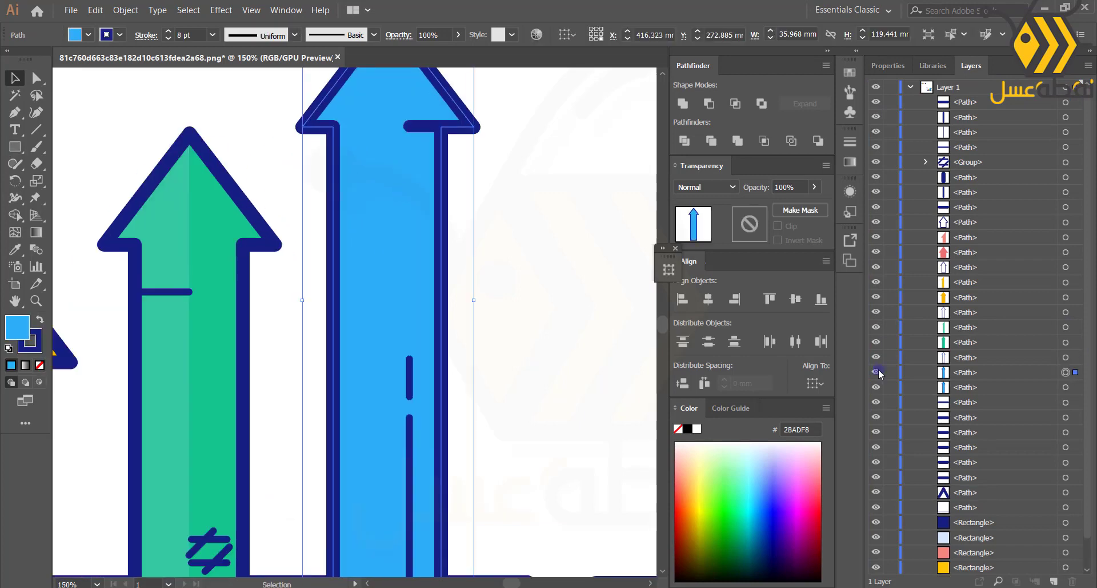
left_click(39, 365)
- Set the fill of the blue arrow's back copy to a darker blue shade
double_click(17, 326)
left_click_drag(590, 256, 590, 234)
left_click(609, 332)
left_click(715, 231)
- Draw a rectangle over the blue arrow's right half and subtract it from the lighter fill copy
scroll(490, 361, "down", 2)
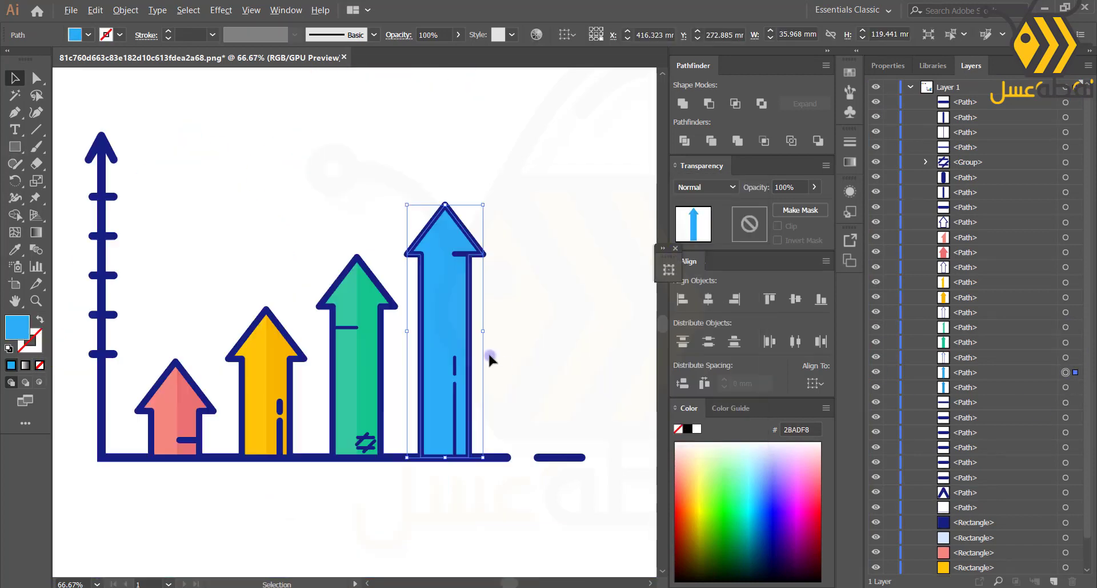
left_click(15, 147)
left_click_drag(445, 172, 492, 472)
left_click_drag(996, 103, 1017, 380)
left_click(1074, 387, "shift")
left_click(709, 103)
left_click(304, 238)
- Darken the green arrow's right-half shade to 16B27E
scroll(476, 460, "up", 2)
left_click(426, 263)
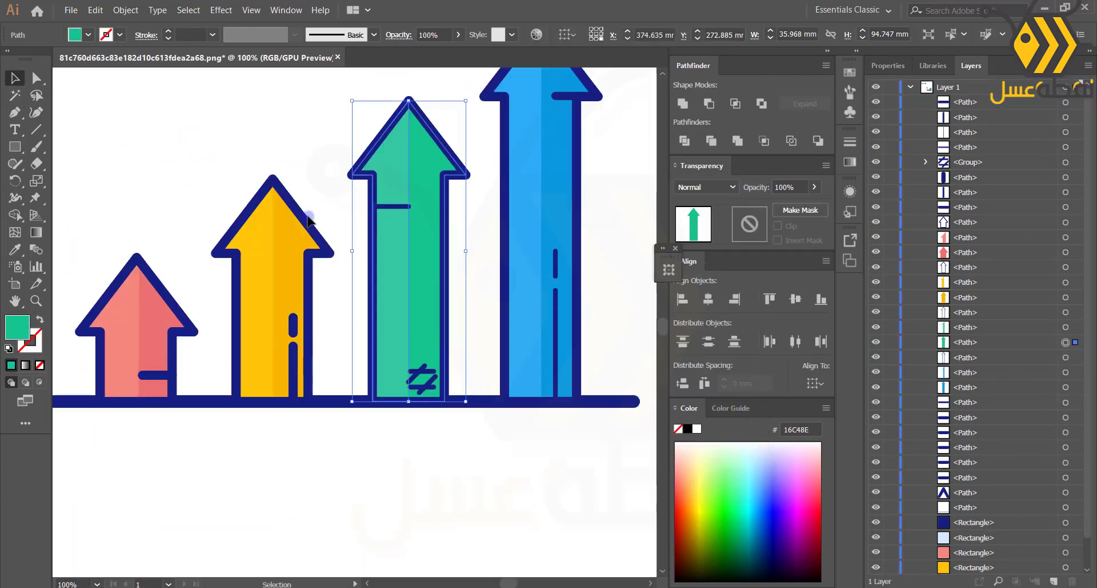
double_click(18, 327)
left_click(715, 230)
left_click(488, 264)
- Group each of the four arrows separately with its outline, fills and detail lines
scroll(488, 264, "down", 2)
left_click_drag(333, 185, 287, 291)
left_click_drag(304, 372, 240, 424)
key("ctrl+g")
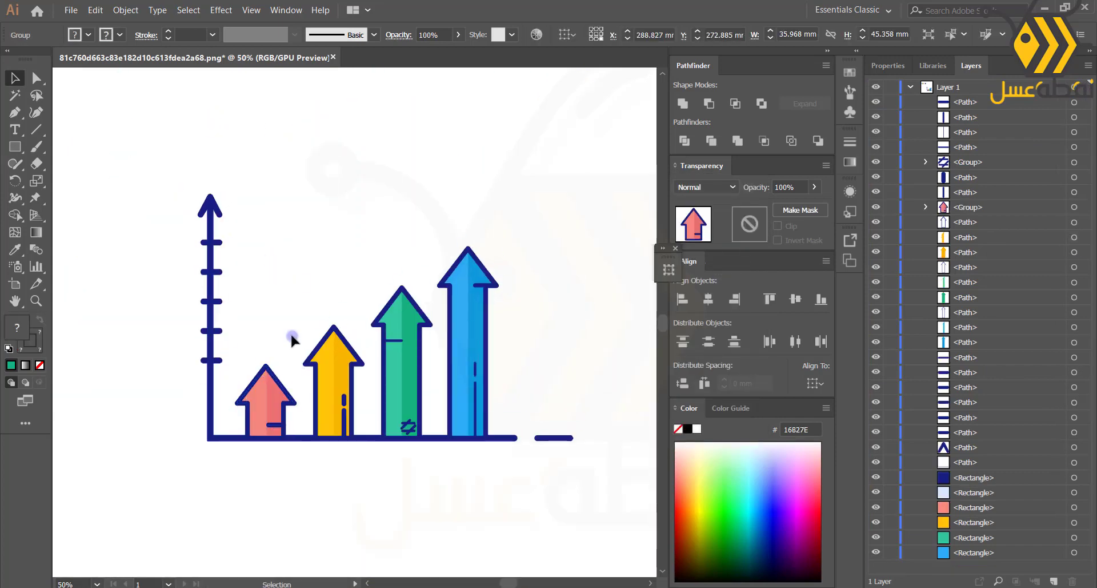
left_click_drag(301, 338, 431, 276)
key("ctrl+g")
key("ctrl+g")
left_click_drag(435, 238, 512, 424)
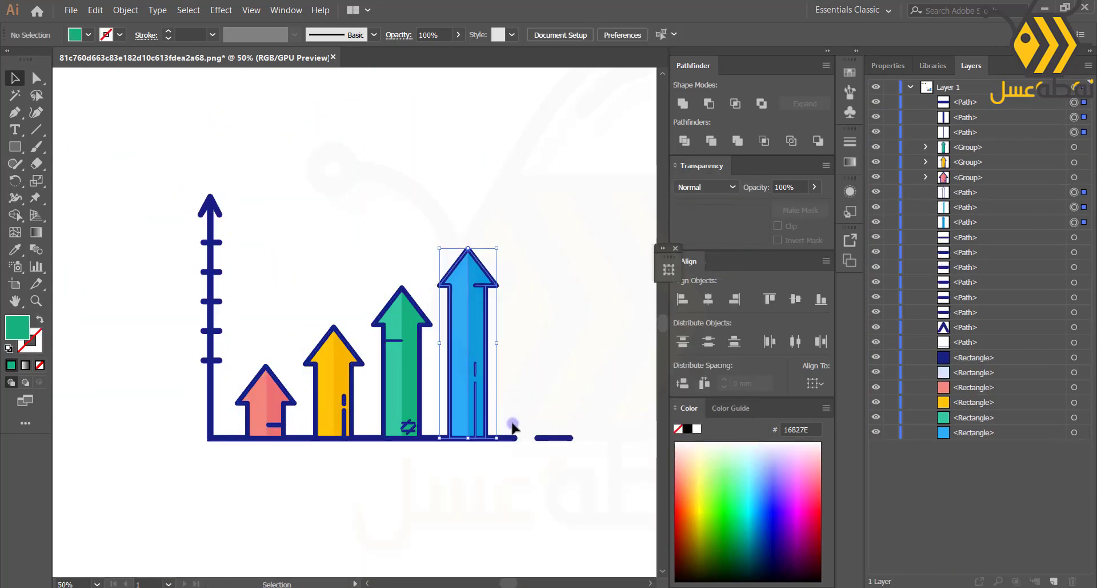
key("ctrl+g")
- Group the chart's axis lines, arrowhead and tick marks together
left_click(272, 170)
left_click_drag(272, 172, 160, 368)
key("ctrl+g")
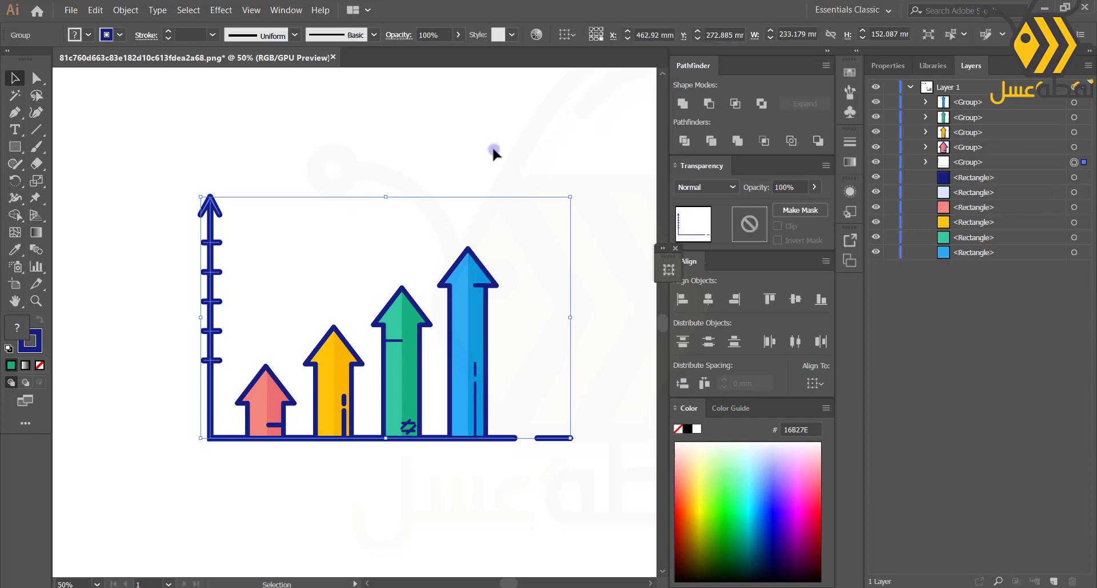
- Scale the whole chart down and place it in the artboard's upper-left corner, below the colour swatches
left_click_drag(492, 152, 240, 423)
scroll(558, 210, "down", 2)
left_click_drag(565, 325, 292, 177)
left_click(416, 252)
scroll(422, 251, "up", 1)
left_click_drag(421, 251, 374, 343)
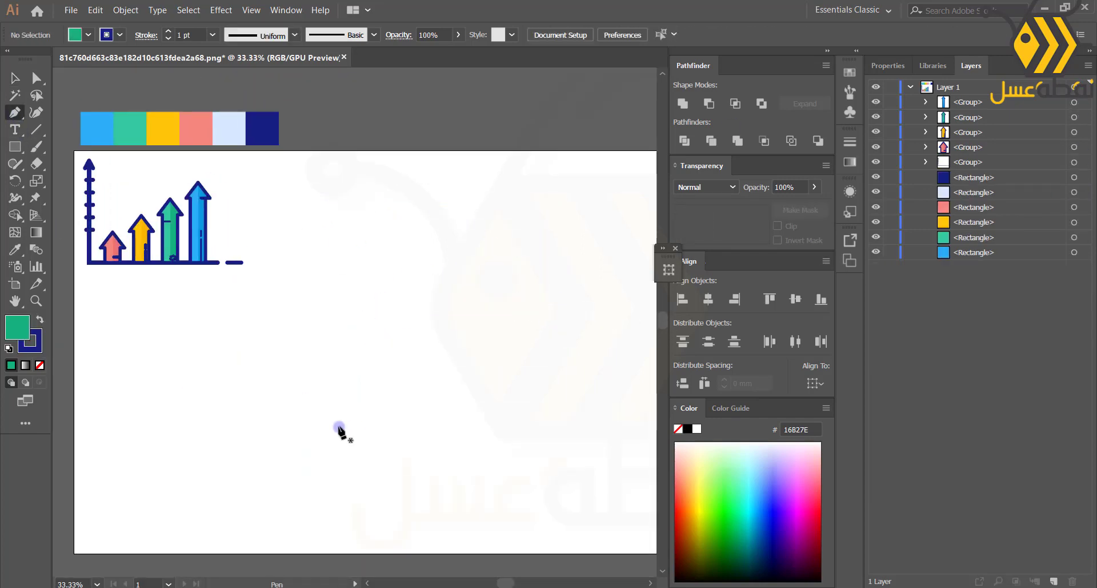
- Draw three separate horizontal line segments in a row on the artboard's lower part and give them 8 pt strokes
left_click(290, 431)
left_click(365, 430)
left_click(393, 430)
left_click(491, 430)
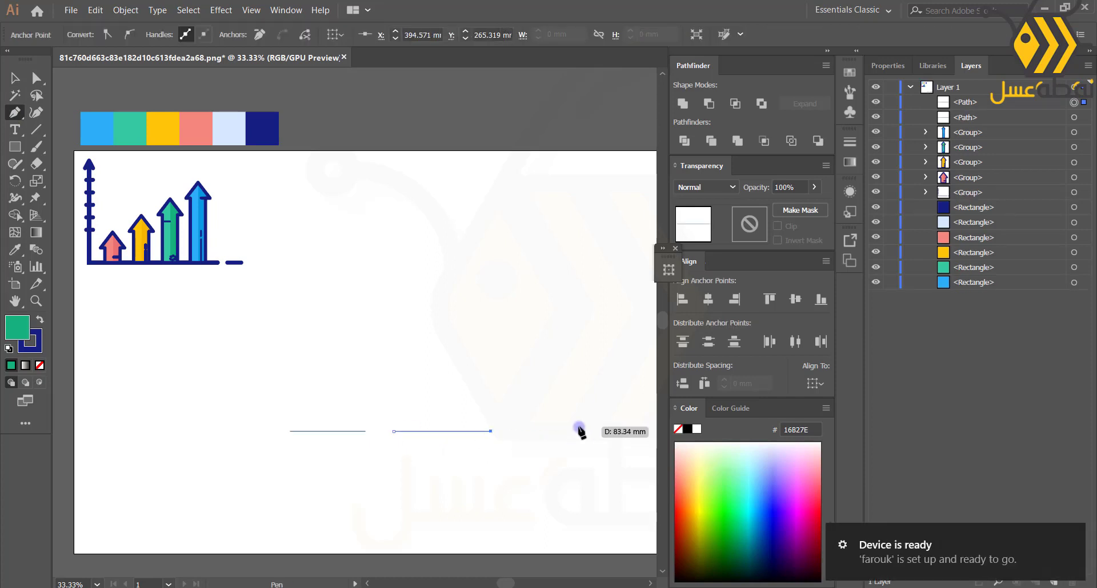
left_click(579, 427, "ctrl")
left_click(518, 430)
left_click(545, 431)
key("v")
left_click_drag(187, 458, 537, 394)
left_click(168, 31)
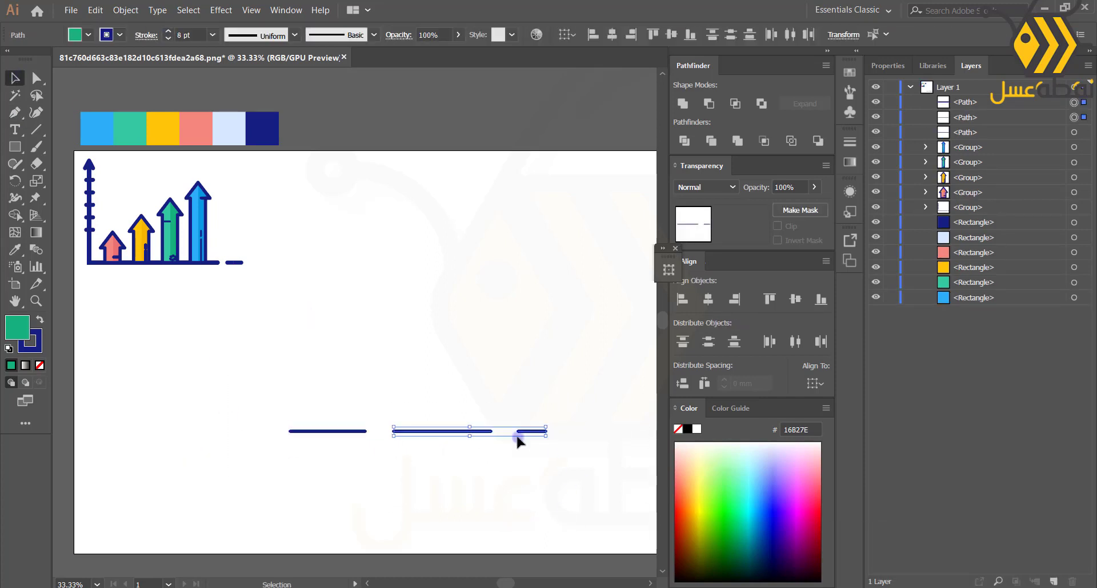
- Move the middle and right ground segments closer to narrow the gaps between the three lines
left_click_drag(517, 432, 497, 432)
left_click_drag(508, 452, 496, 431)
left_click(469, 377)
- Draw a circle about 108 mm wide above the ground line and pull its bottom anchor down into a location-pin point
left_click_drag(15, 146, 68, 181)
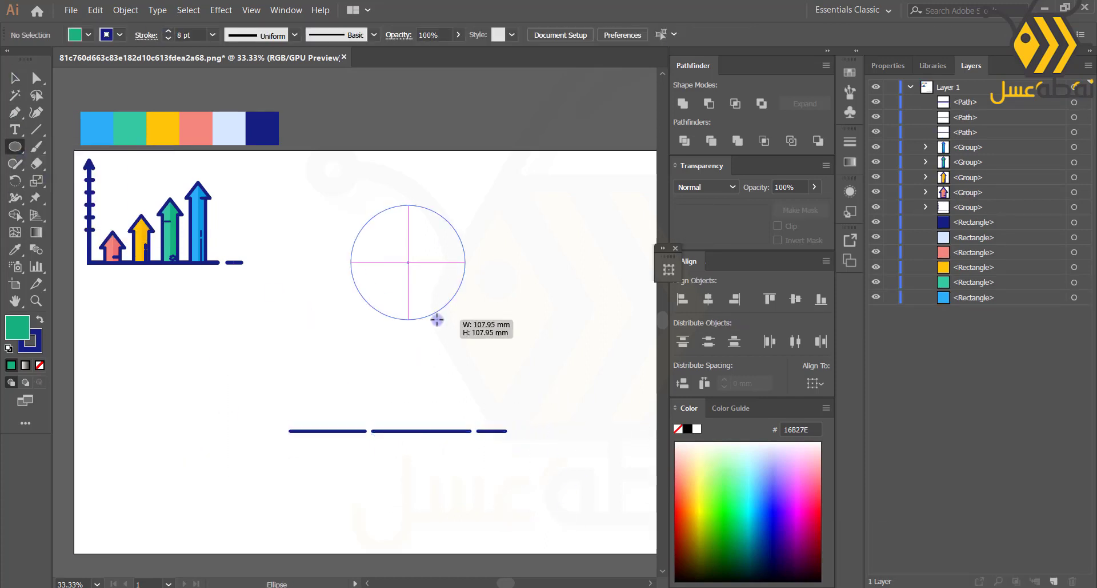
left_click_drag(438, 319, 437, 319)
key("a")
left_click(407, 319)
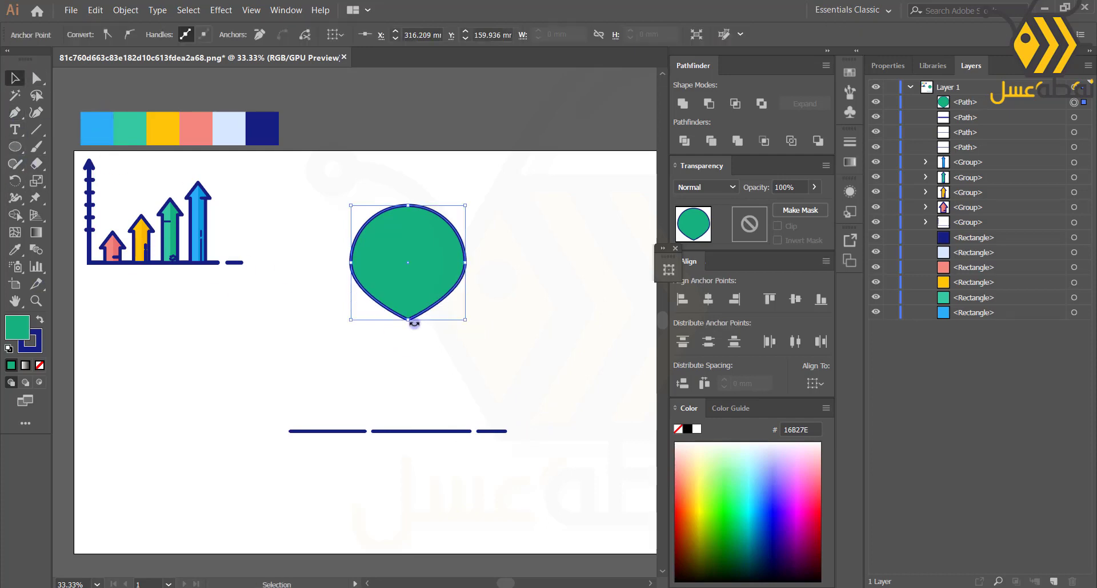
key("a")
left_click(409, 321)
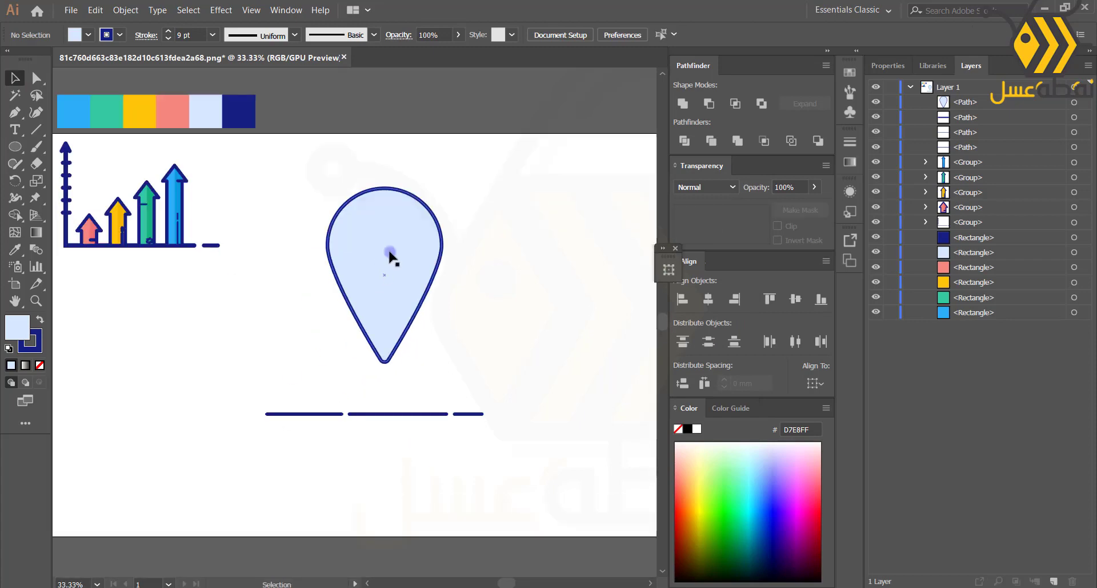
- Rest the pin's tip on the ground line and add a circle about 53 mm wide in its head, styled like the yellow arrow
left_click_drag(364, 320, 364, 372)
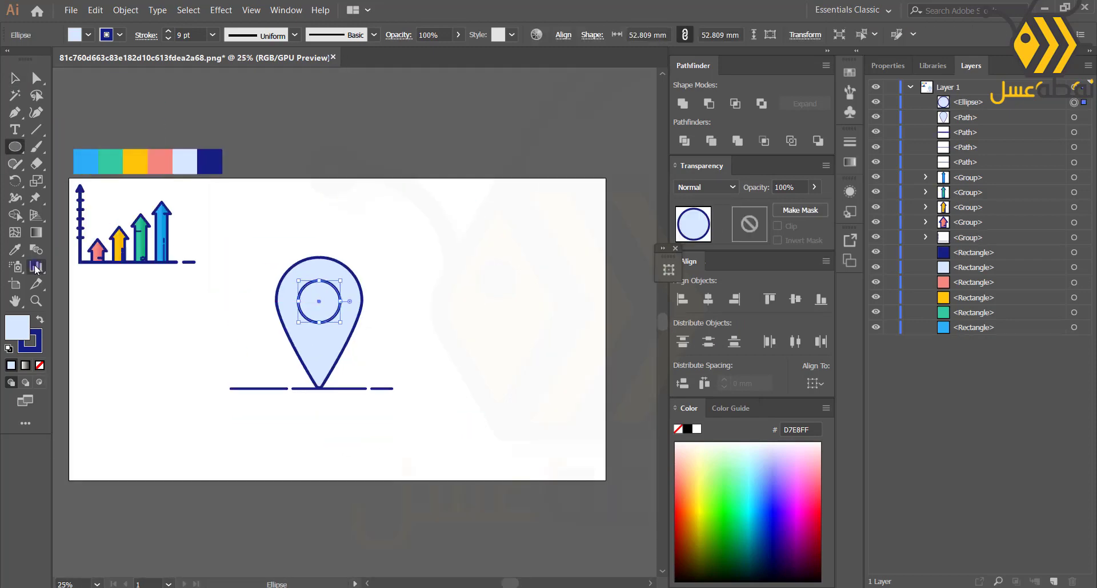
key("i")
left_click(118, 235)
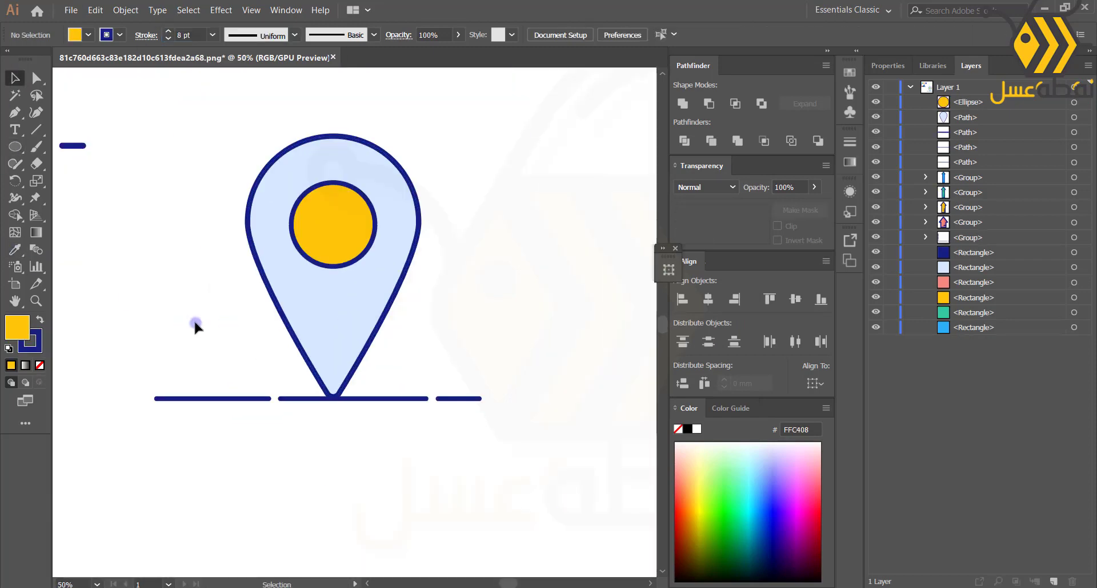
- Smooth the pin's outline and adjust its side anchors for an even, rounded head
left_click(343, 269)
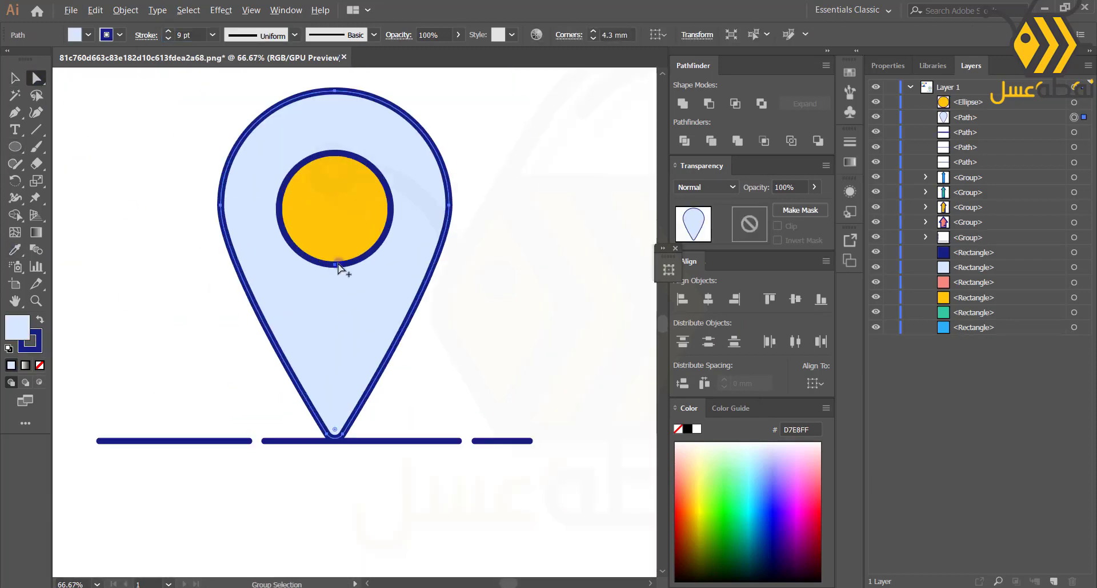
left_click(106, 217)
key("v")
left_click(267, 181)
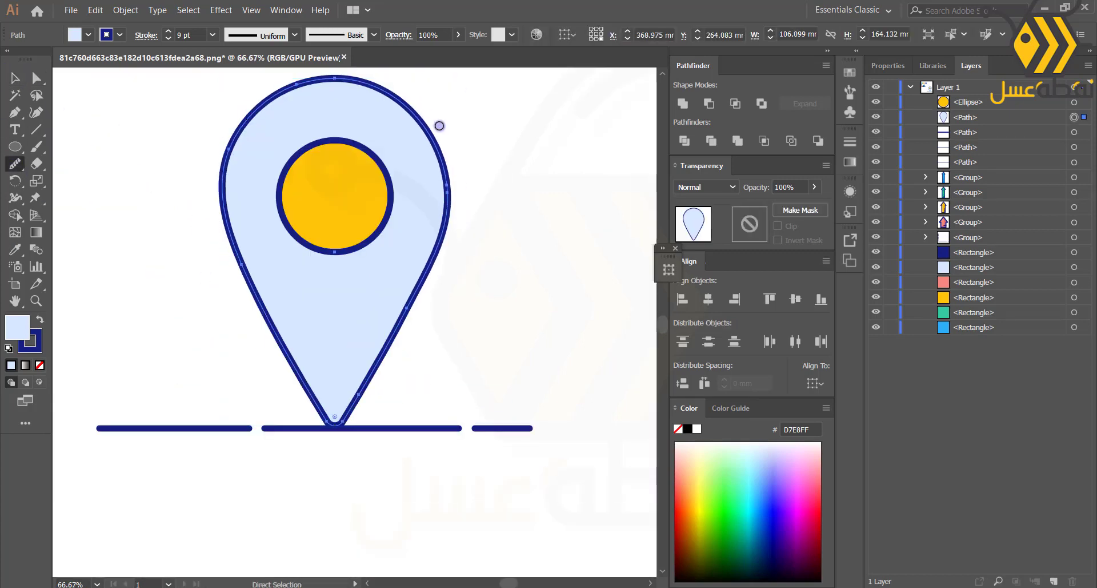
left_click(36, 78)
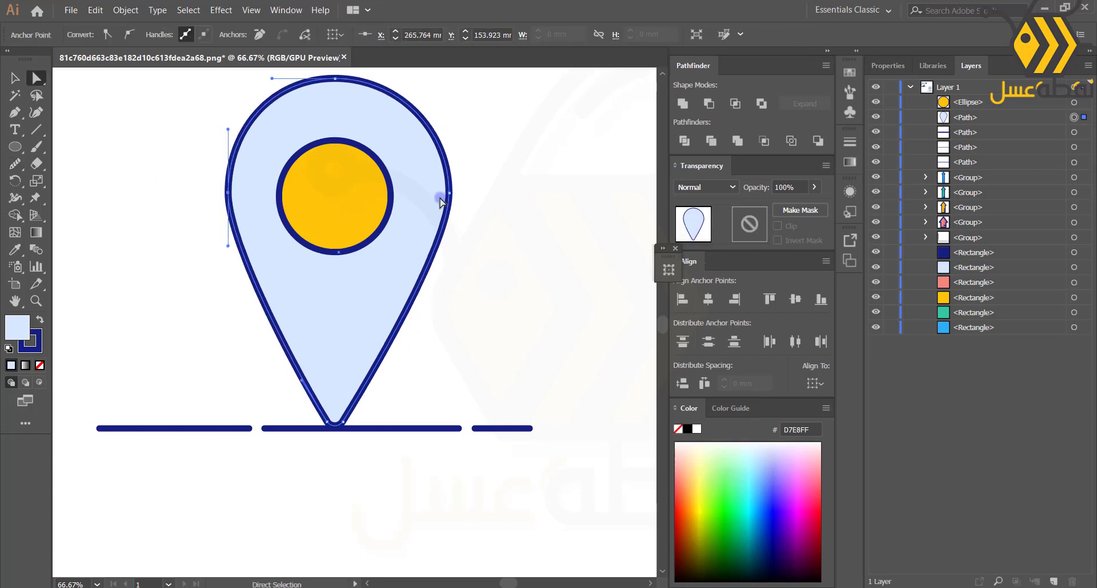
scroll(440, 229, "down", 1)
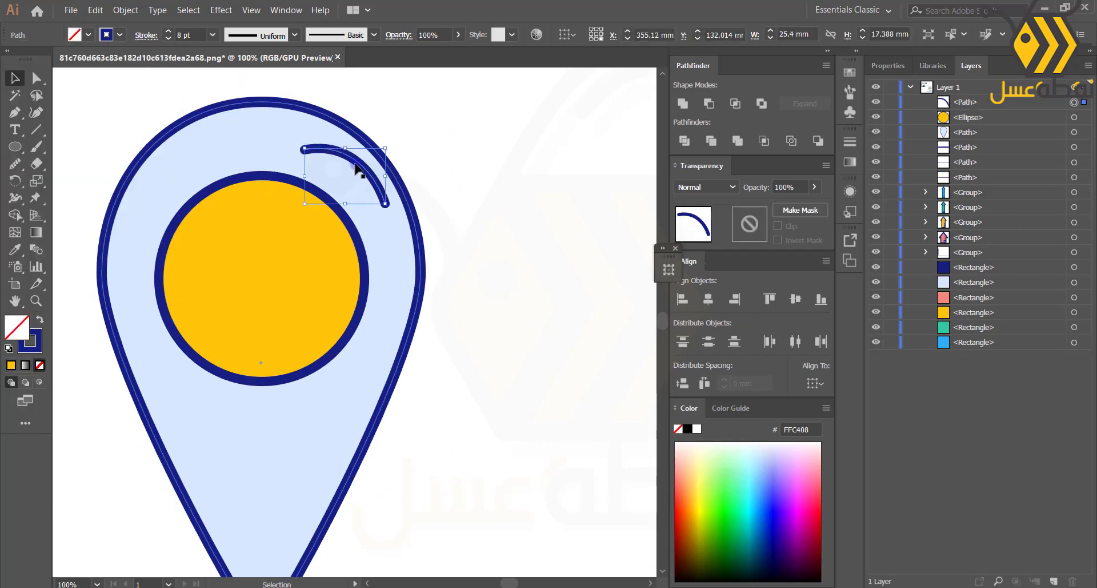
- Fit the 8 pt navy highlight arc closer to the yellow circle, shorten it and rotate it to follow the circle's upper-right edge
left_click_drag(245, 134, 417, 245)
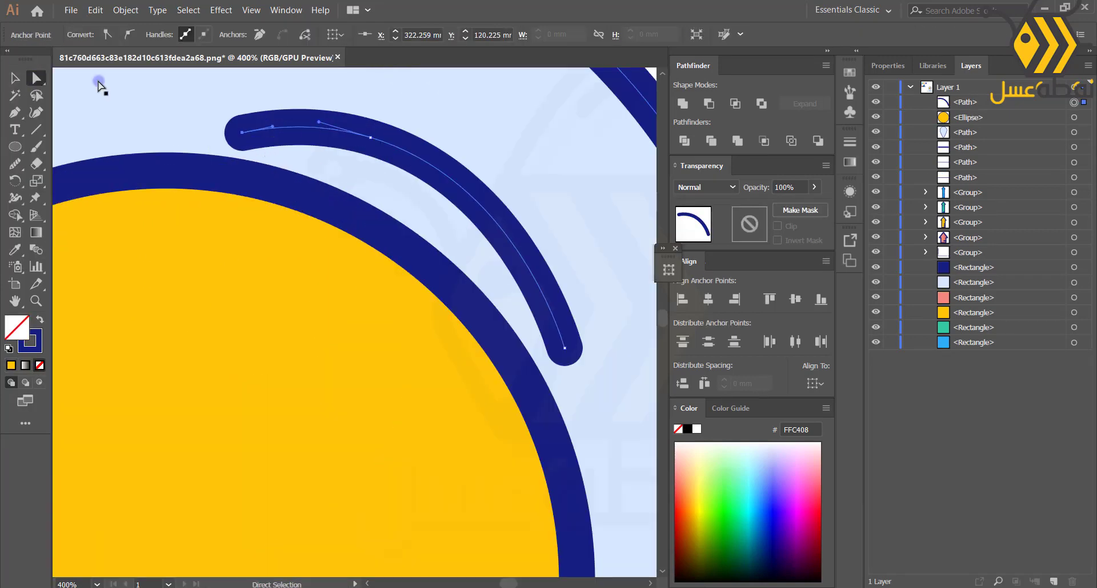
key("v")
left_click_drag(576, 367, 597, 348)
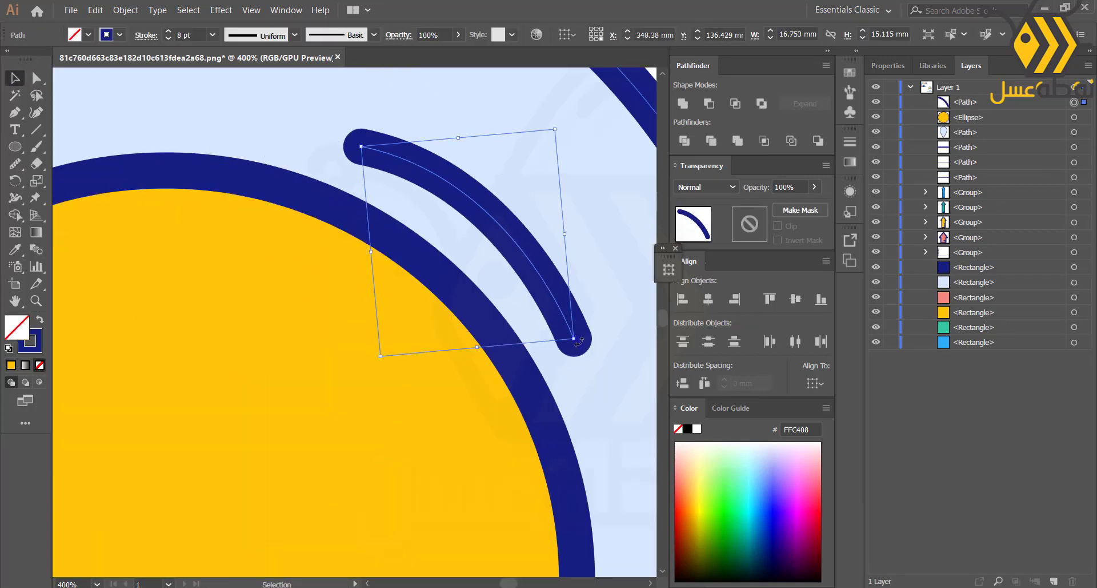
left_click(606, 343)
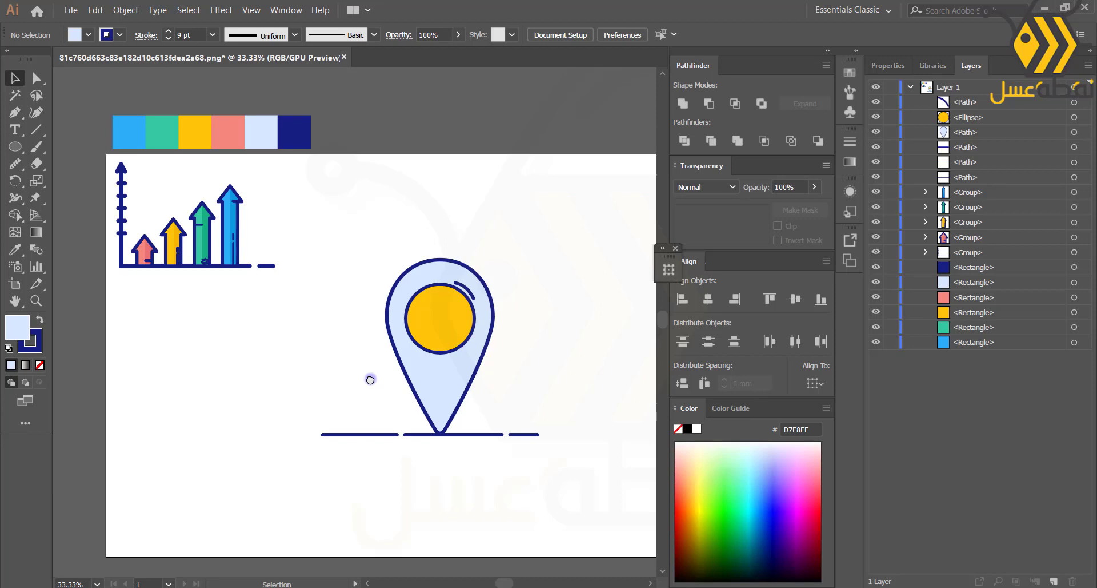
- Group the location pin and place two smaller copies on the ground line, one on either side of the original
left_click_drag(343, 246, 407, 326)
key("ctrl+g")
left_click_drag(440, 259, 423, 287, "shift")
left_click_drag(472, 318, 474, 318, "alt")
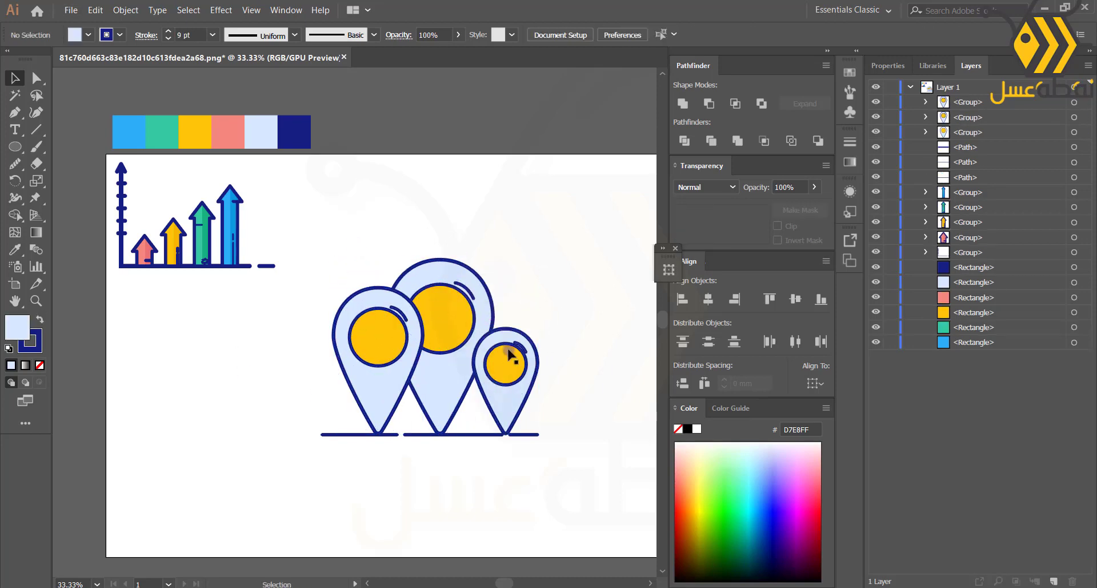
- Recolour the left pin's circle with the green arrow's fill and the right pin's circle with the blue arrow's fill
key("ctrl+plus")
left_click(238, 412)
left_click(336, 286)
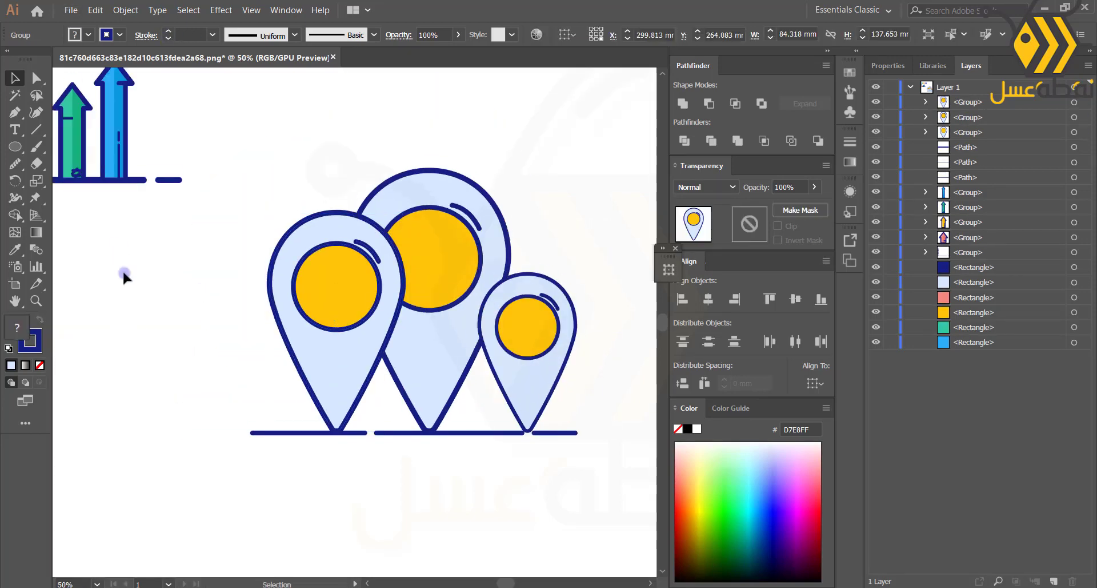
left_click(72, 132)
key("a")
left_click(529, 331)
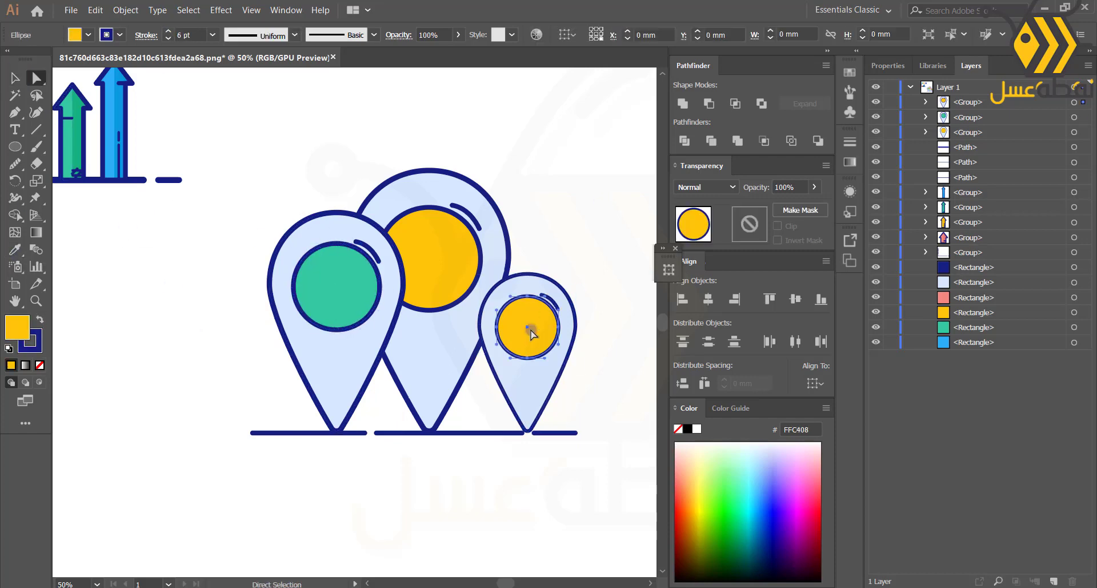
left_click(119, 132)
- Group the pins' ground line segments, scale the whole three-pin icon down and move it below the growth chart
key("v")
key("ctrl+minus")
key("ctrl+minus")
left_click_drag(289, 412, 482, 283)
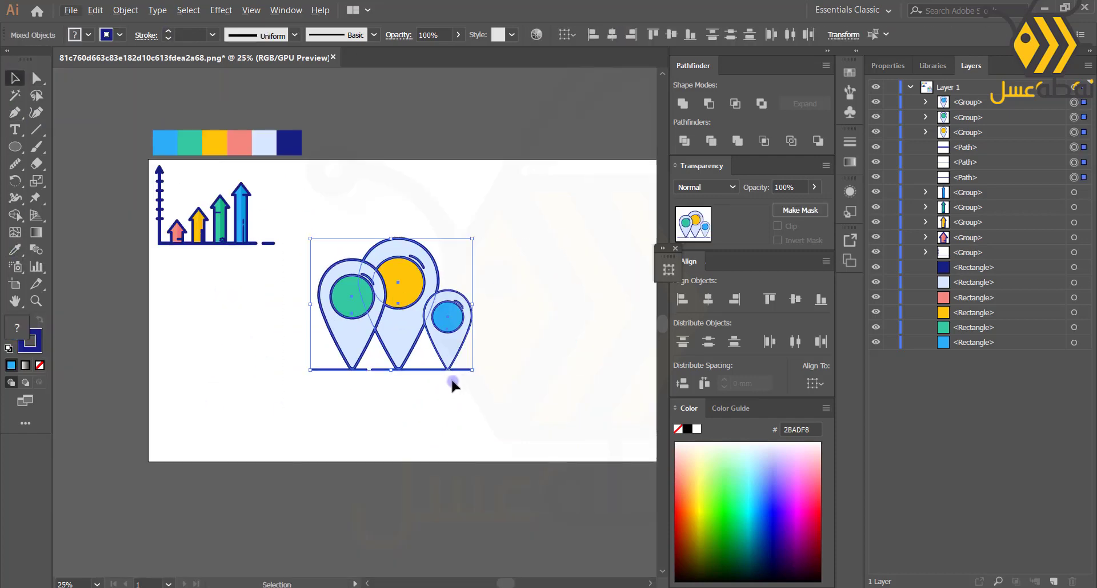
left_click(1074, 147)
left_click(1074, 162, "shift")
left_click(1075, 177, "shift")
key("ctrl+g")
left_click_drag(303, 226, 481, 384)
left_click_drag(472, 374, 448, 353)
left_click_drag(405, 320, 222, 330)
scroll(354, 357, "up", 1)
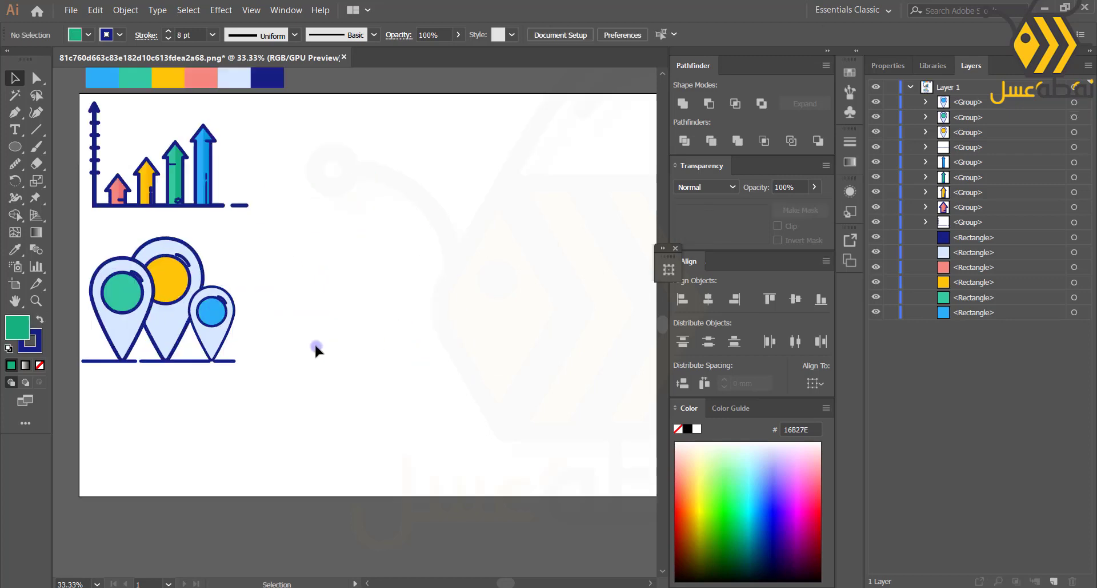
- Draw a long horizontal ground line with a short separate segment at its right end and group the segments
left_click_drag(316, 347, 460, 335)
left_click(353, 334)
left_click(444, 292)
key("ctrl+minus")
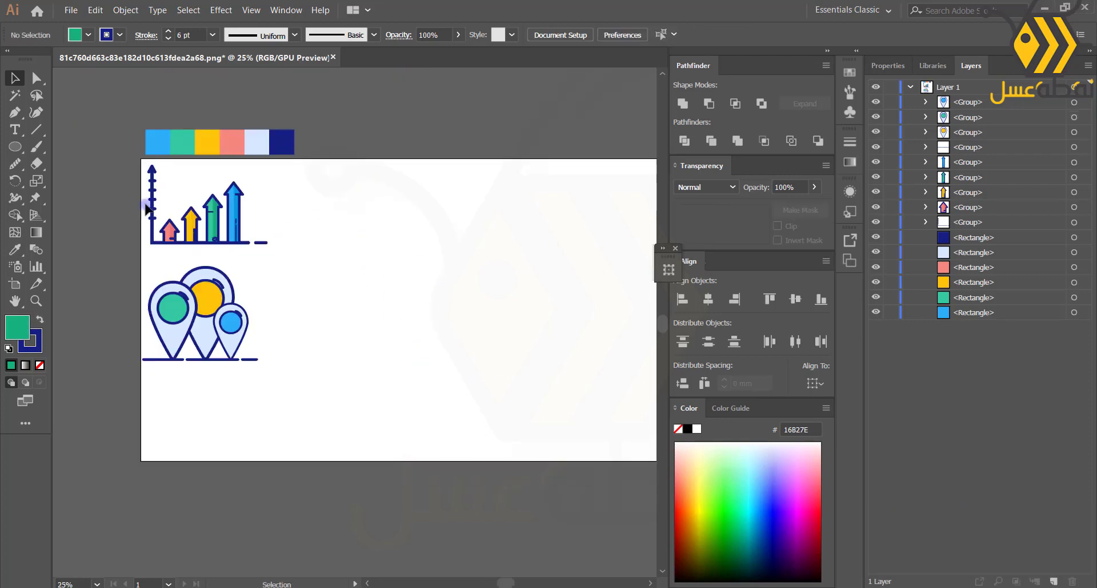
key("p")
left_click(340, 369)
left_click(530, 369)
key("v")
left_click_drag(314, 410, 556, 357)
key("ctrl+g")
left_click(382, 453)
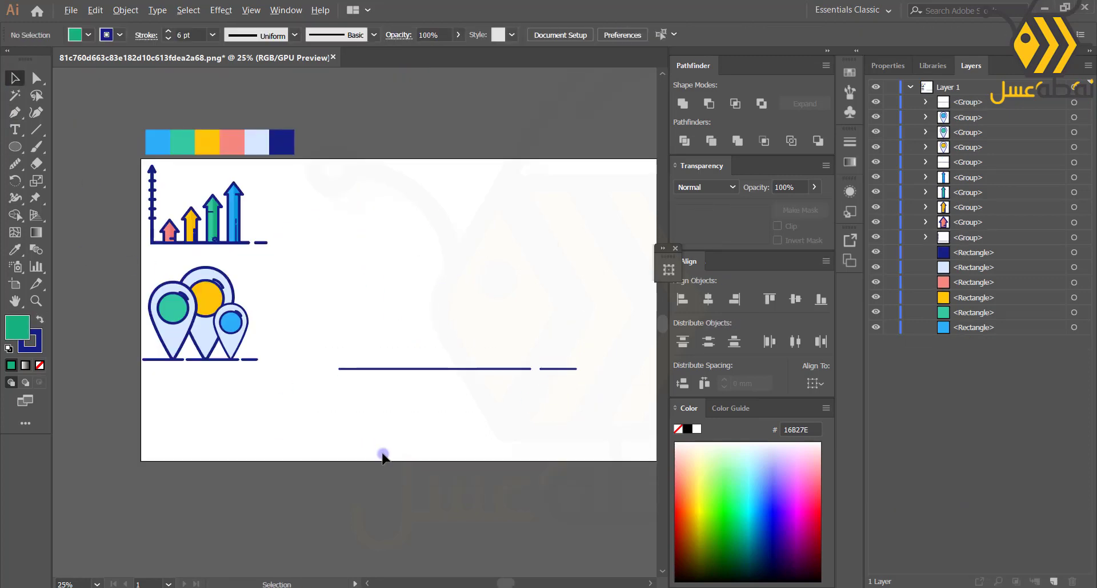
- Draw a green body about 89 by 96 mm standing on the new ground line, with fully rounded top corners
left_click_drag(382, 453, 330, 473)
key("m")
left_click_drag(329, 388, 401, 310)
key("ctrl+plus")
key("v")
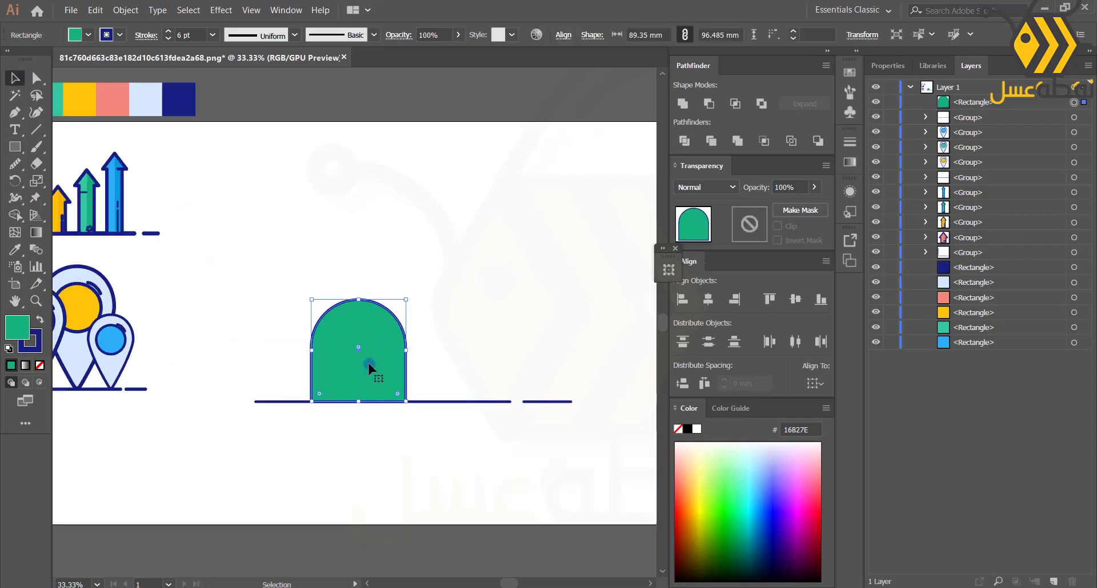
- Copy the green body to the right along the ground line and style it pink with an 8 pt navy outline
left_click_drag(369, 366, 506, 366)
key("ctrl+minus")
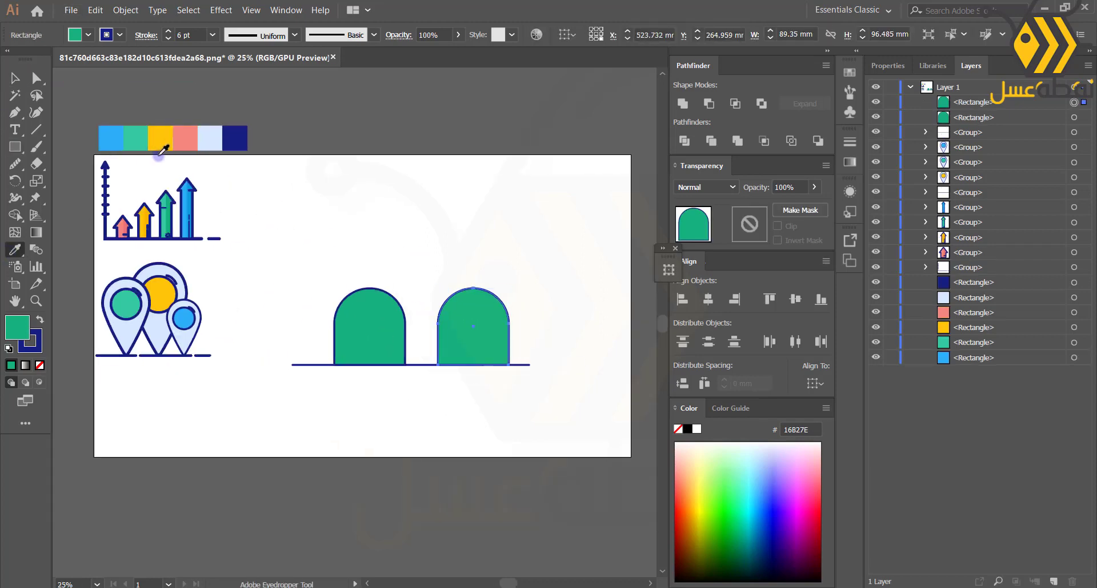
left_click(159, 294)
key("v")
left_click(15, 250)
left_click(185, 138)
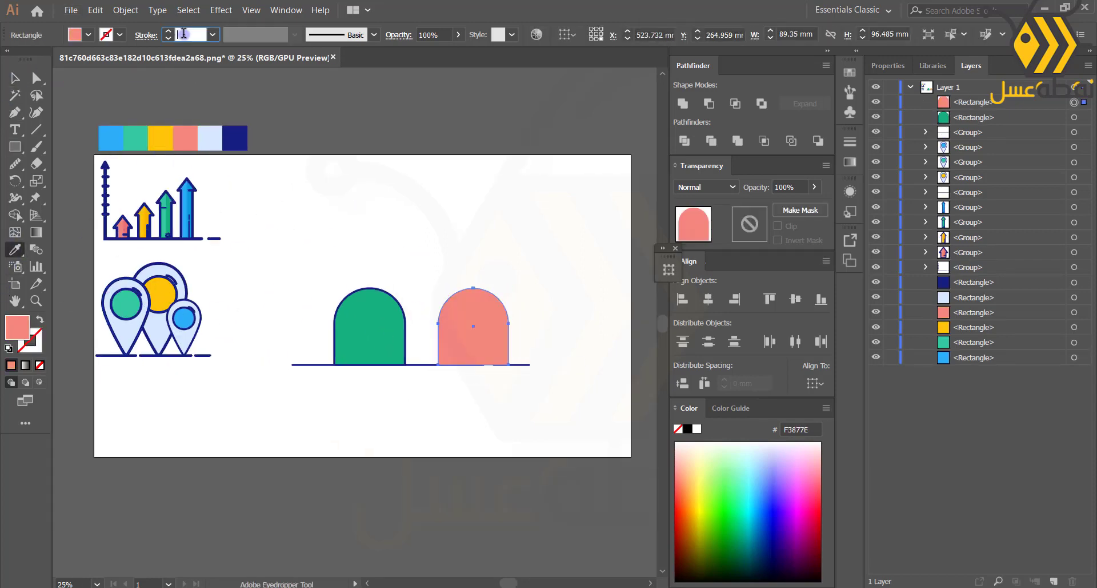
left_click(119, 227)
key("v")
left_click(464, 382)
- Add a light blue circular head with a navy outline above each of the two bodies
key("ctrl+plus")
mouse_move(323, 252)
left_mouse_down()
mouse_move(355, 285)
mouse_move(467, 256)
left_mouse_up()
key("i")
left_click(92, 360)
key("v")
left_click(324, 219)
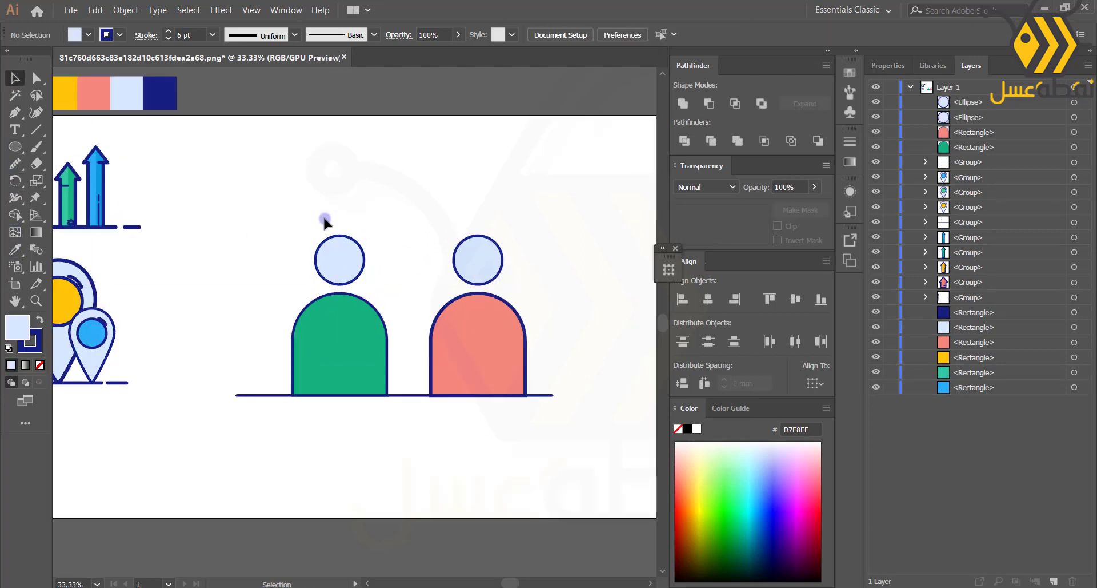
- Draw a light blue rectangle about 107 by 65 mm above the pink figure and pull its lower-left corner into a speech-bubble tail
left_click_drag(439, 146, 554, 216)
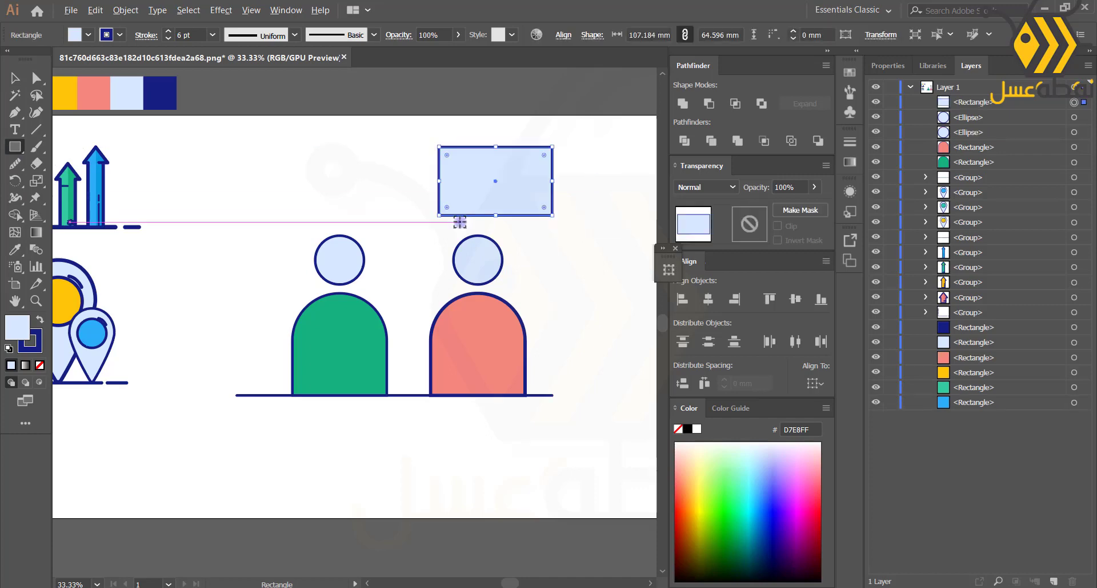
scroll(487, 182, "up", 3)
left_click(15, 113)
left_click(401, 279)
left_click(37, 78)
mouse_move(346, 279)
left_mouse_down()
mouse_move(357, 377)
mouse_move(345, 336)
left_mouse_up()
left_click(266, 268)
scroll(260, 465, "down", 1)
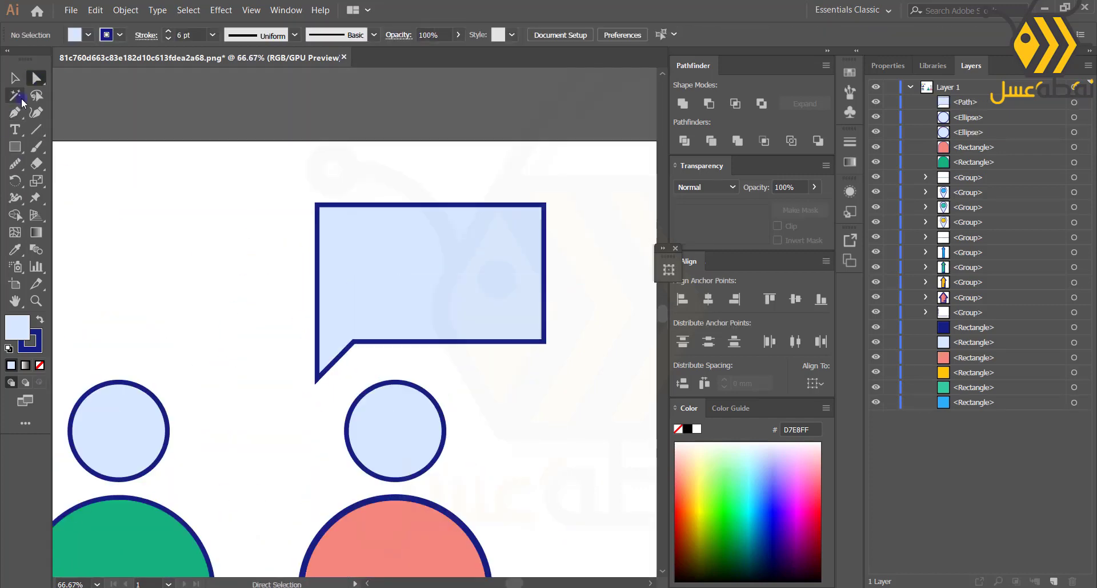
- Round the speech bubble's main corners strongly and soften the tip and inner corner of its tail
left_click(539, 333)
left_click_drag(352, 239, 372, 261)
scroll(343, 369, "up", 2)
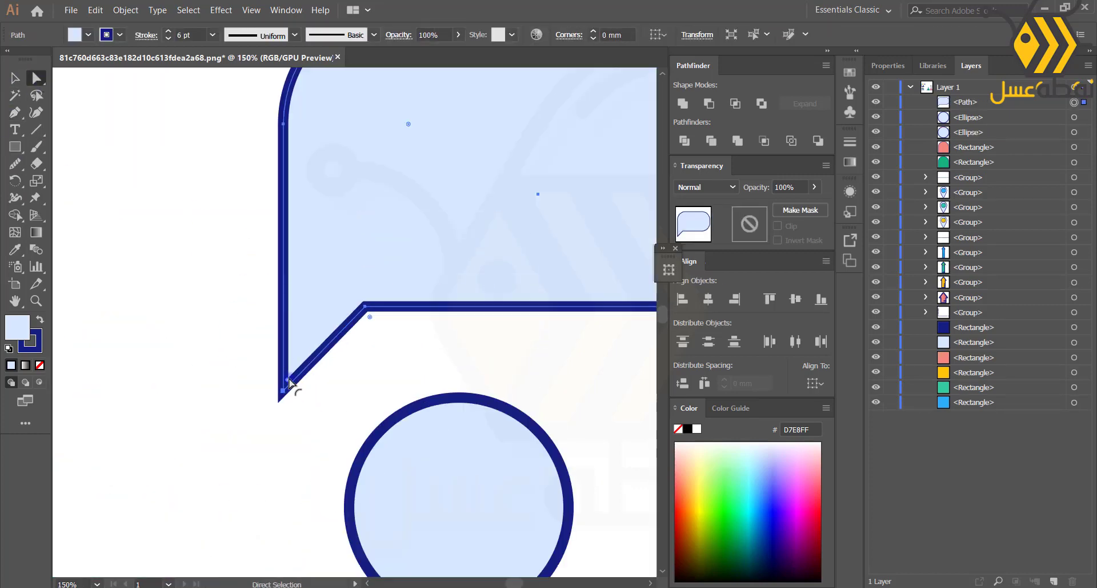
left_click(238, 354)
scroll(237, 354, "down", 3)
left_click_drag(288, 380, 434, 374)
left_click(223, 286)
- Add three evenly spaced horizontal text lines about 74 mm long inside the speech bubble, group them and centre them
key("v")
left_click(15, 112)
left_click(480, 288)
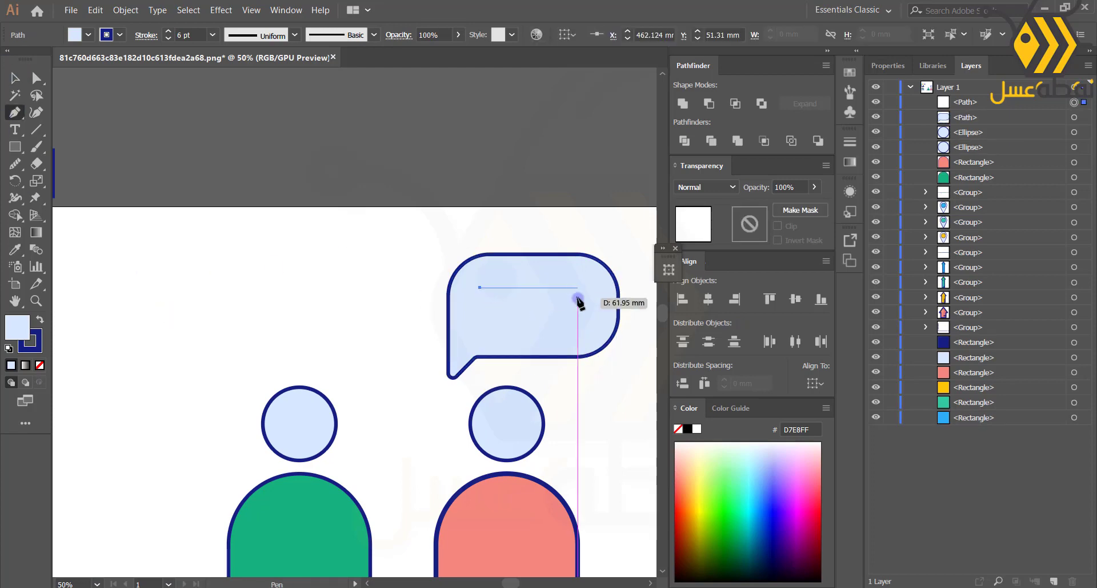
left_click(578, 300, "shift")
left_click(1074, 103)
left_click(12, 77)
key("ctrl+c")
key("ctrl+f")
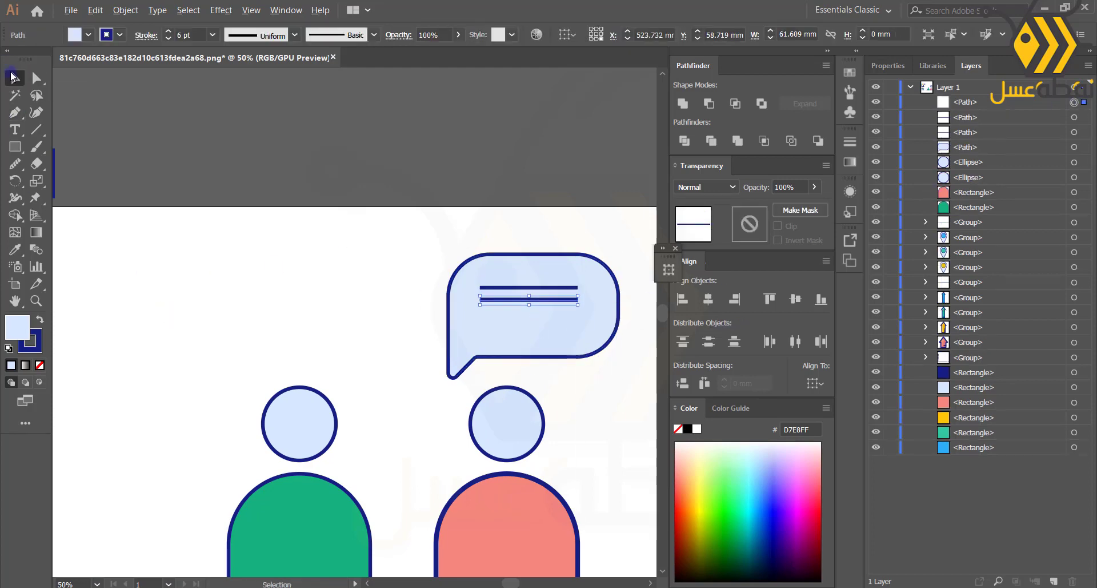
left_click(529, 299, "shift")
left_click(528, 287, "shift")
left_click_drag(577, 311, 598, 317)
key("ctrl+g")
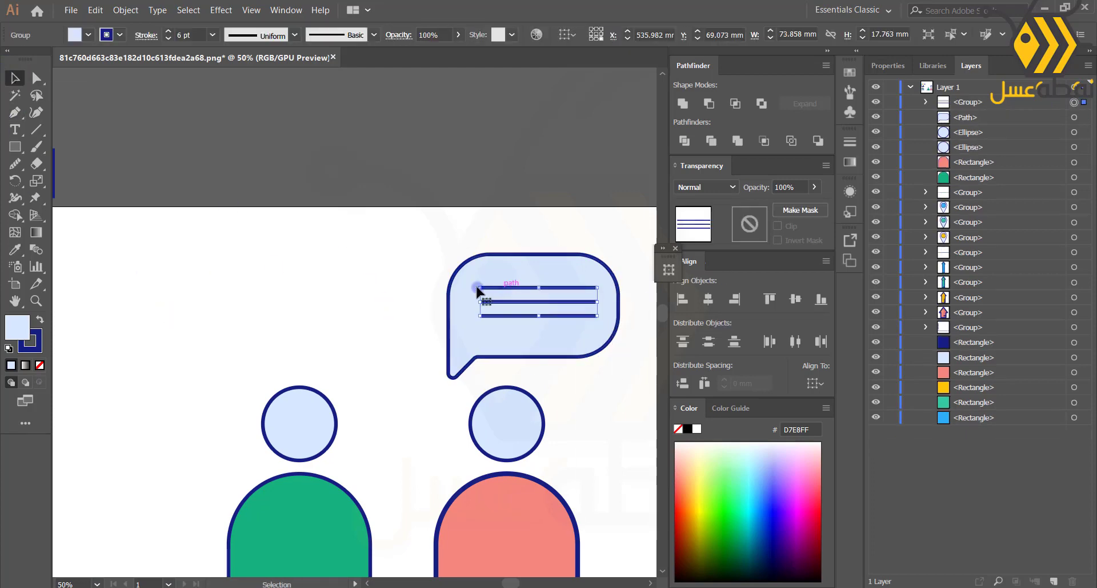
left_click_drag(479, 288, 479, 295)
left_click(326, 300)
- Draw a curved navy highlight with rounded ends inside the speech bubble, following its upper-left corner
scroll(500, 368, "up", 2)
left_click(15, 112)
left_click_drag(459, 155, 353, 195)
left_click(352, 195)
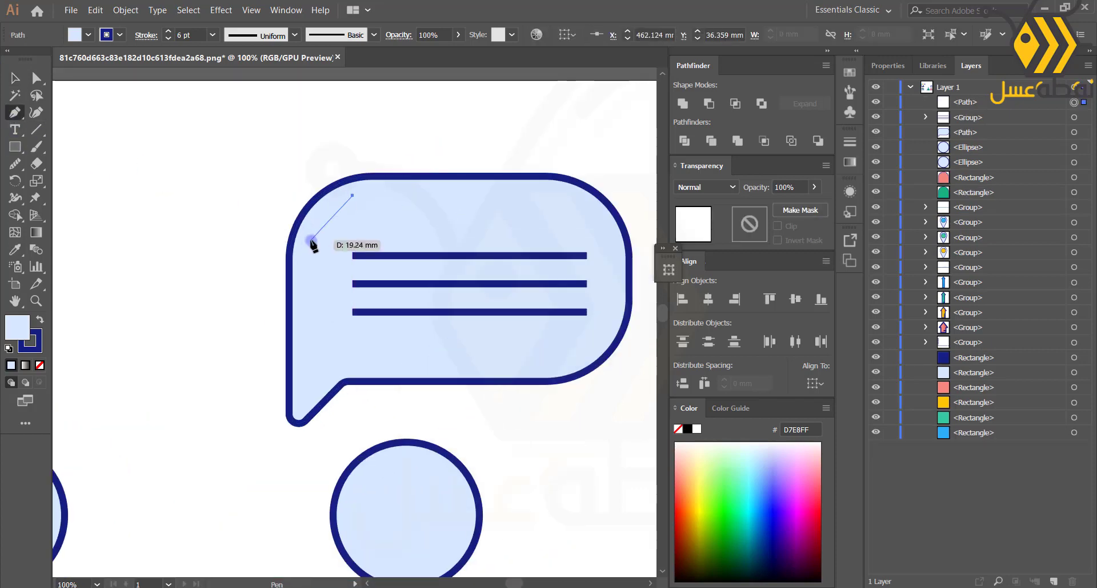
left_click_drag(285, 301, 285, 301)
left_click(15, 78)
left_click(145, 35)
left_click(67, 71)
left_click(226, 299)
scroll(225, 299, "down", 2)
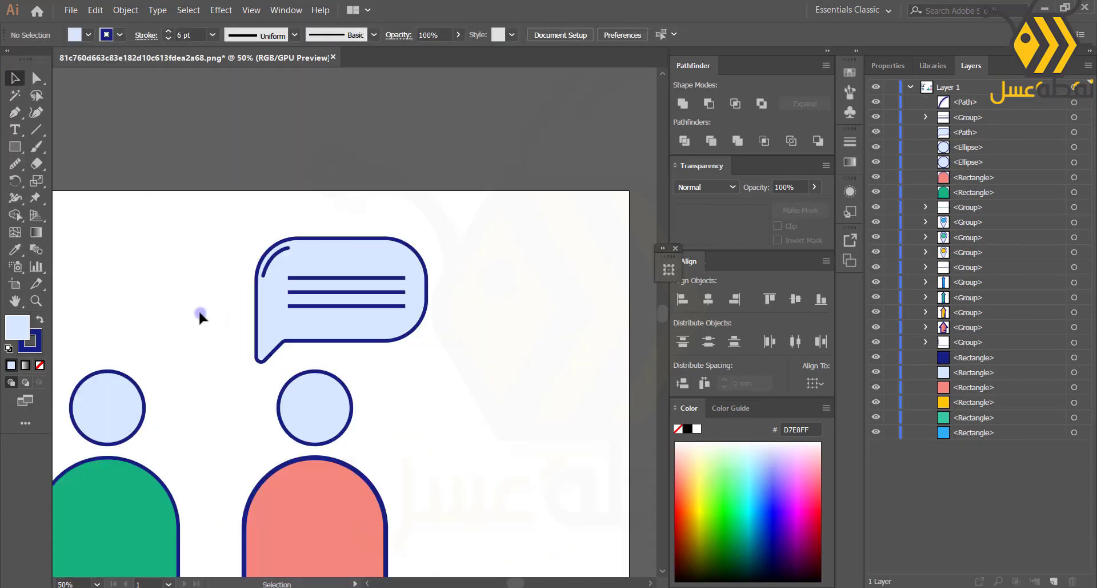
- Copy the curved highlight and rotate it to follow the inside of the speech bubble's lower-right corner
left_click(272, 264)
scroll(157, 270, "up", 2)
key("ctrl+z")
key("ctrl+c")
key("ctrl+f")
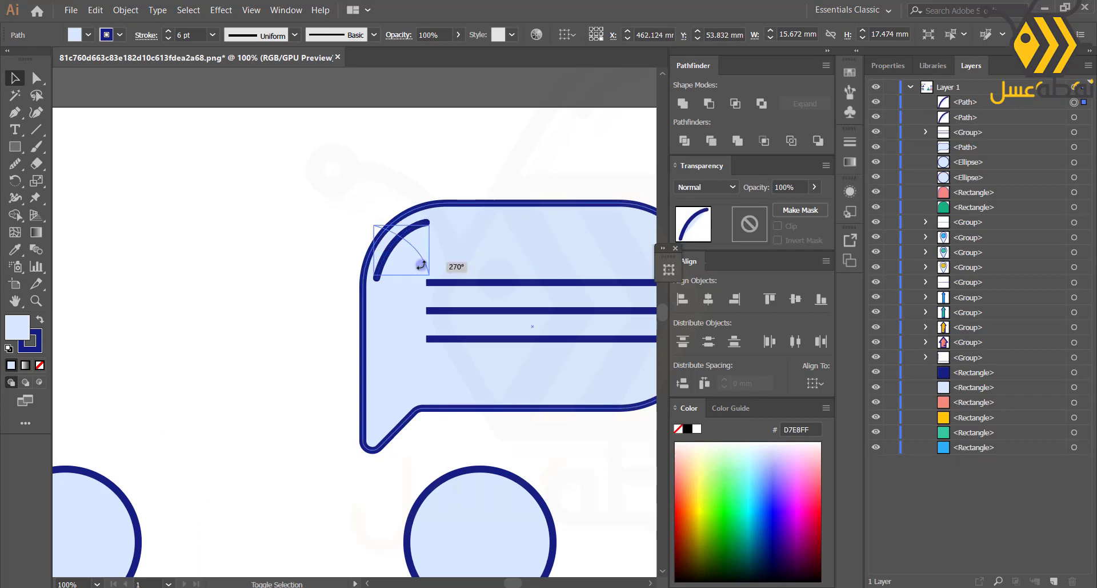
scroll(363, 221, "down", 1)
left_click_drag(429, 277, 530, 298)
left_click(533, 319)
left_click(533, 345)
scroll(434, 339, "down", 2)
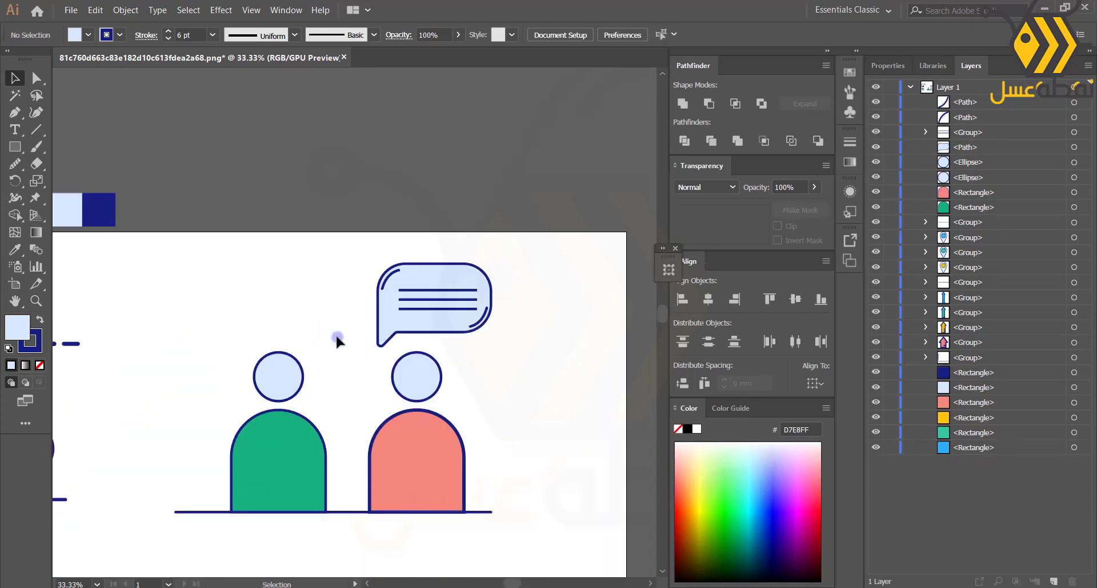
- Group the speech bubble, make a mirrored copy and place it slightly higher above the green figure
left_click_drag(369, 314, 522, 267)
key("ctrl+g")
key("ctrl+c")
key("ctrl+f")
right_click(414, 287)
left_click(620, 449)
left_click_drag(432, 321, 293, 293)
- Stack copies of the pink body and fill one with darker red to form a shading strip along its right edge
scroll(423, 492, "up", 3)
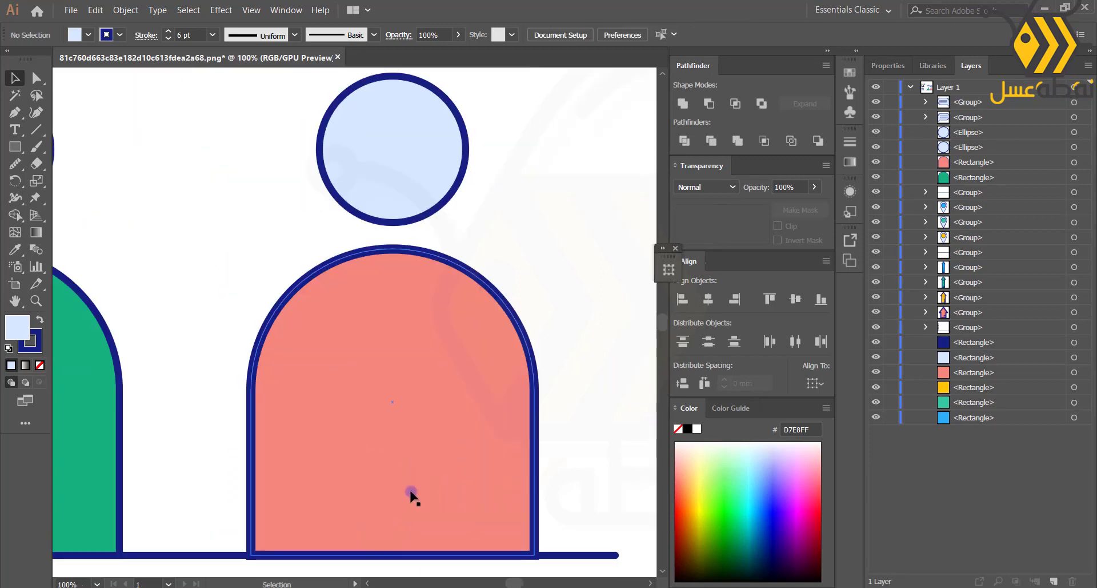
left_click(410, 492)
key("ctrl+c")
key("ctrl+f")
key("ctrl+f")
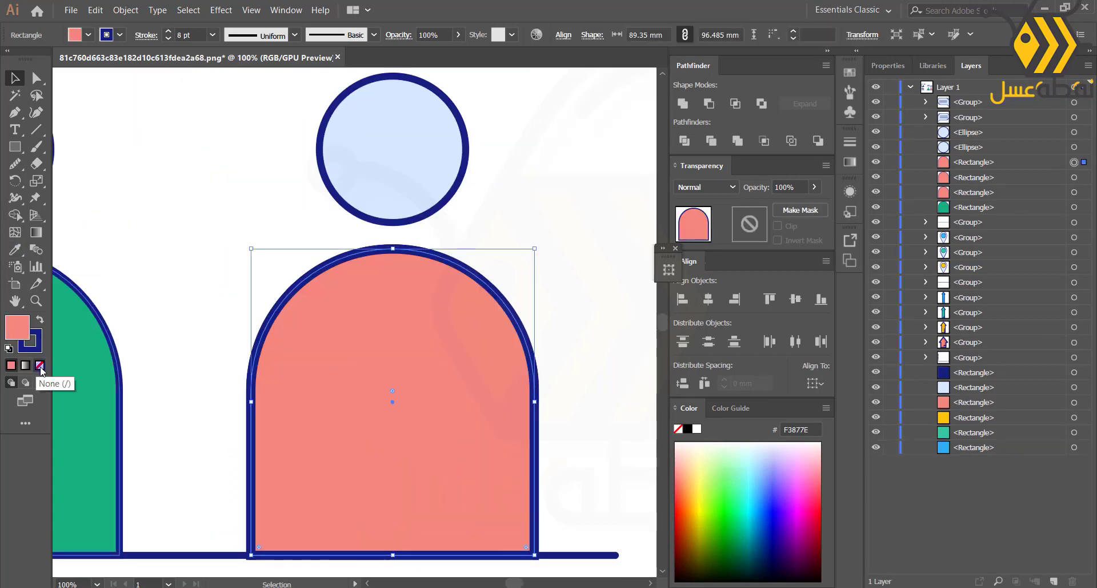
left_click(1074, 192)
double_click(17, 327)
left_click(609, 295)
left_click(491, 234)
left_click(715, 230)
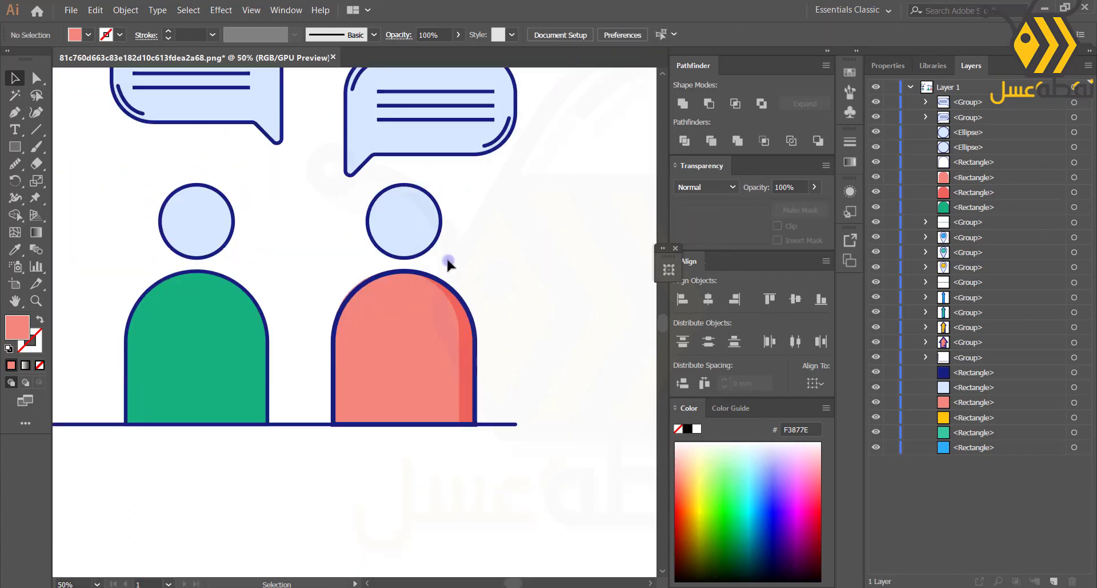
- Stack copies of the green body and fill one with darker green to form a matching shading strip along its right edge
left_click(293, 376)
scroll(293, 376, "up", 1)
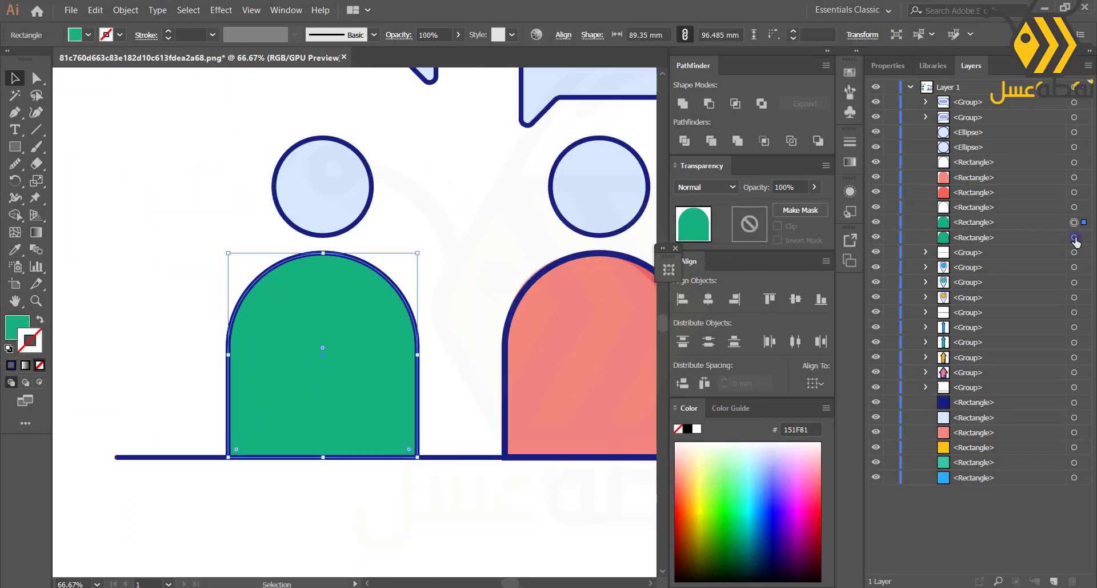
left_click(1075, 238)
double_click(18, 327)
left_click(553, 292)
left_click(714, 229)
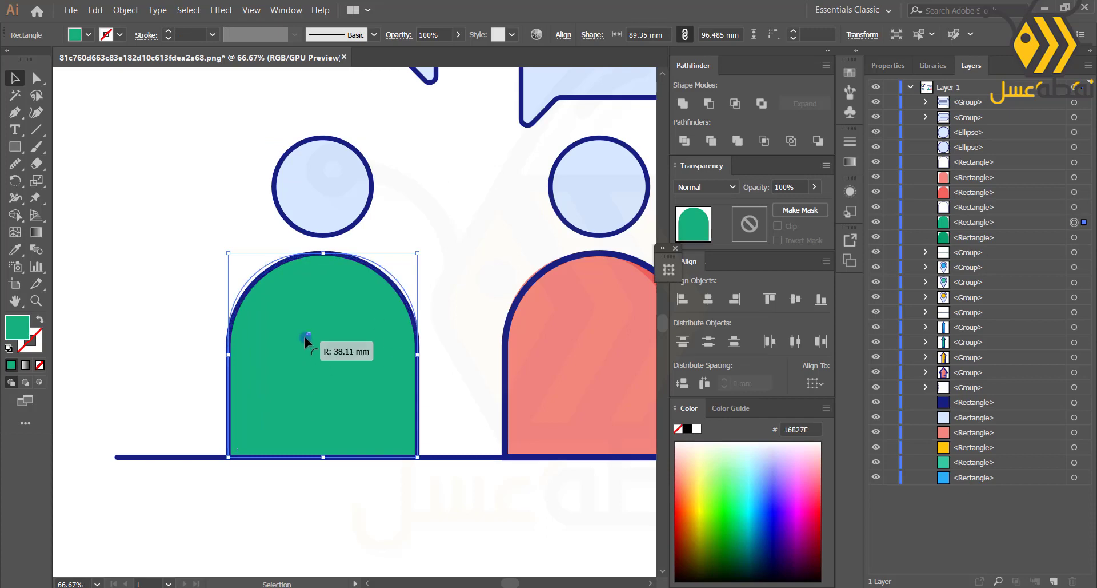
left_click_drag(304, 337, 304, 337)
mouse_move(417, 355)
left_mouse_down()
mouse_move(366, 353)
mouse_move(398, 354)
left_mouse_up()
key("ctrl+z")
left_click(152, 324)
scroll(152, 324, "down", 2)
left_click_drag(151, 324, 199, 363)
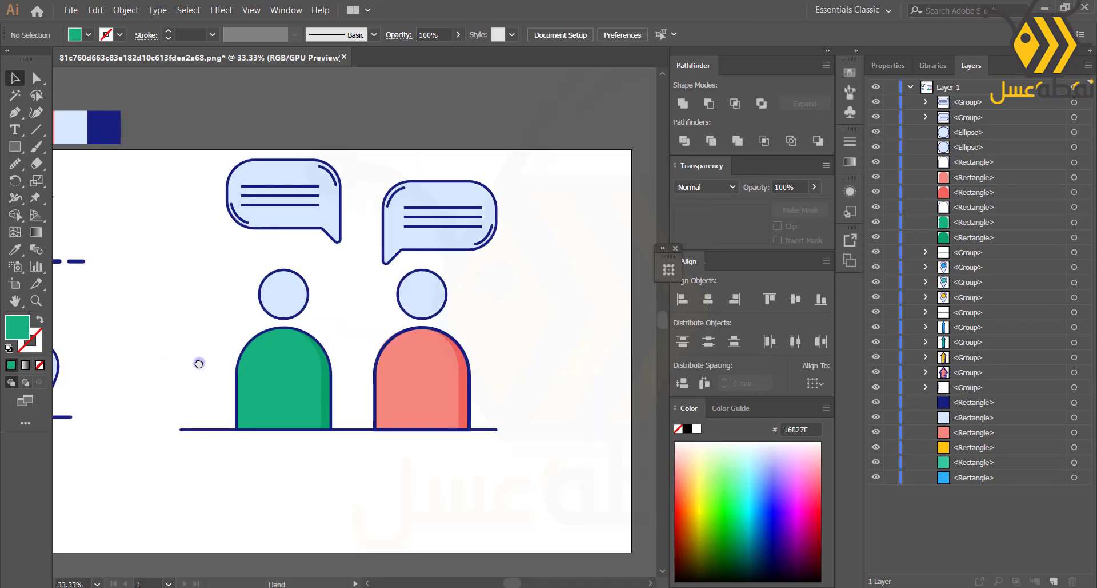
- Make a solid black copy of the left speech bubble and place it behind the original, offset down and to the right
left_click(301, 225)
double_click(16, 334)
left_click(715, 230)
double_click(35, 341)
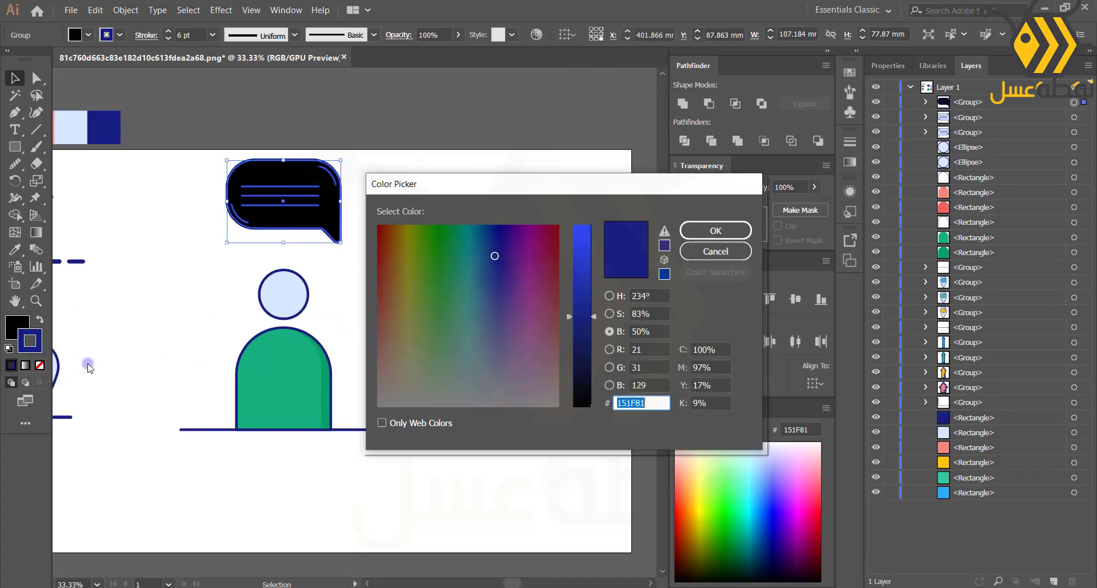
left_click(715, 230)
left_click_drag(975, 101, 974, 124)
left_click(306, 242)
left_click(323, 234)
key("shift+Down")
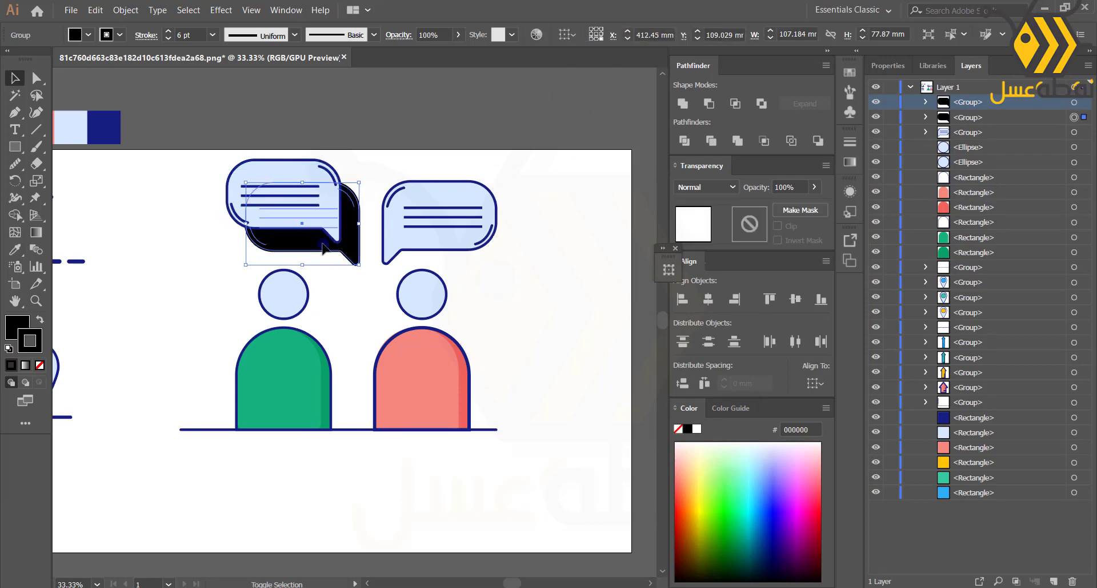
- Remove the shadow bubble's outline and fill it with light grey CECECE
double_click(9, 325)
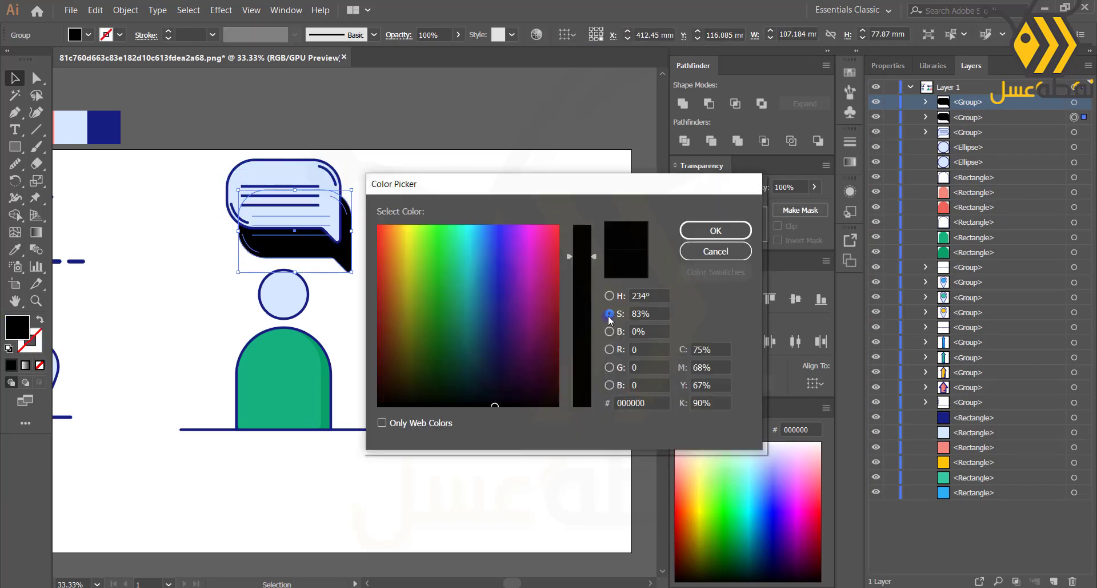
left_click(610, 295)
left_click(379, 226)
left_click(610, 332)
left_click(581, 286)
left_click(710, 232)
double_click(16, 327)
left_click(711, 232)
double_click(16, 326)
left_click(581, 260)
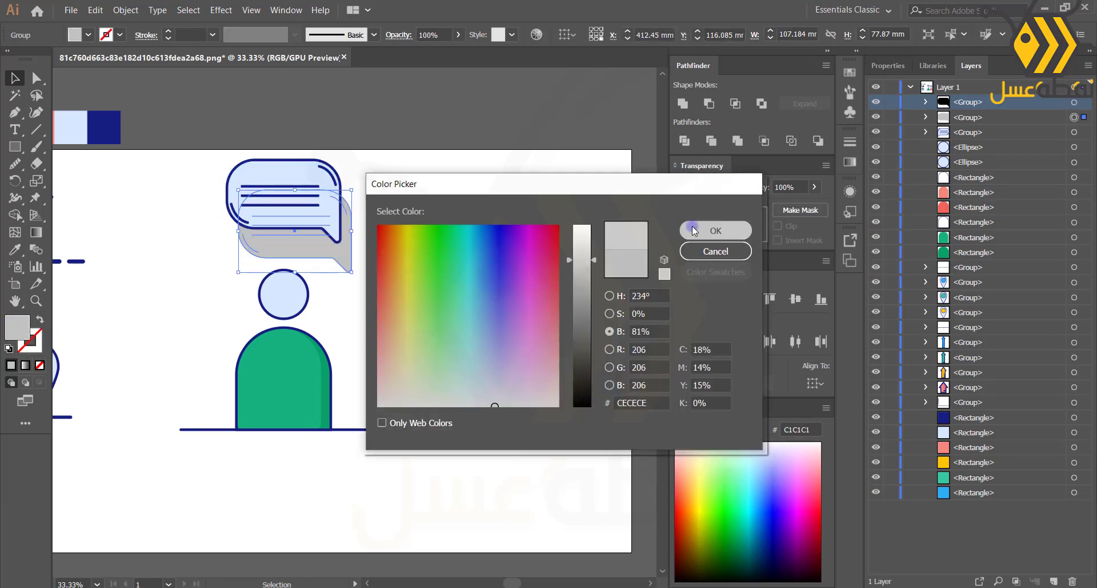
left_click(696, 231)
- Reflect a copy of the left bubble's grey shadow horizontally and place it behind the right speech bubble, offset down and to the right
right_click(289, 243)
mouse_move(320, 359)
left_click(460, 404)
left_click(487, 400)
left_click_drag(974, 117, 979, 155)
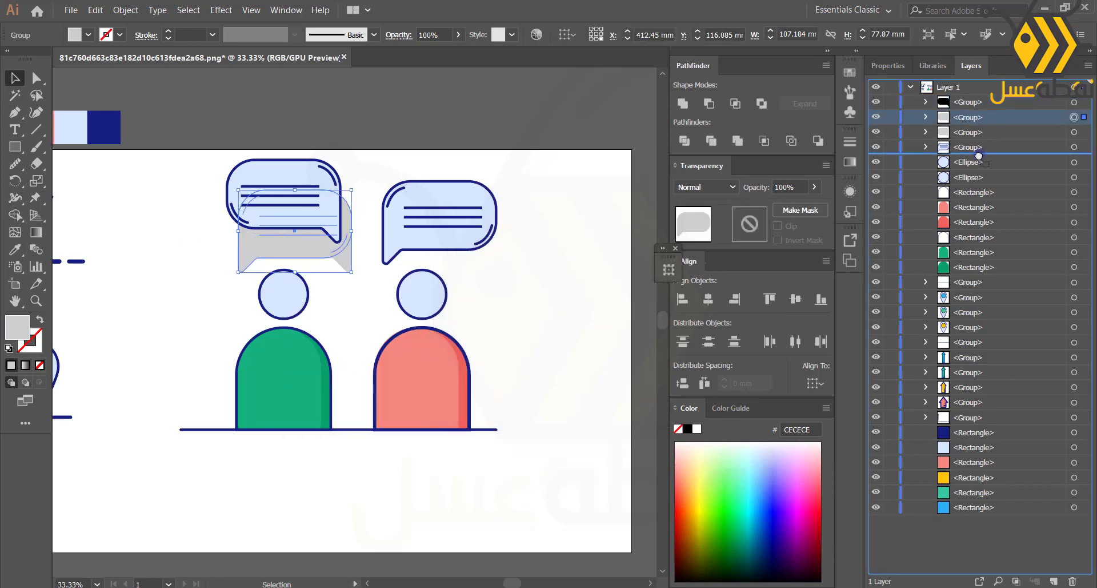
left_click_drag(406, 270, 402, 262)
- Lighten the fill of both speech-bubble shadows to grey DDDDDD
left_click(309, 246)
double_click(16, 326)
left_click(581, 257)
left_click(695, 230)
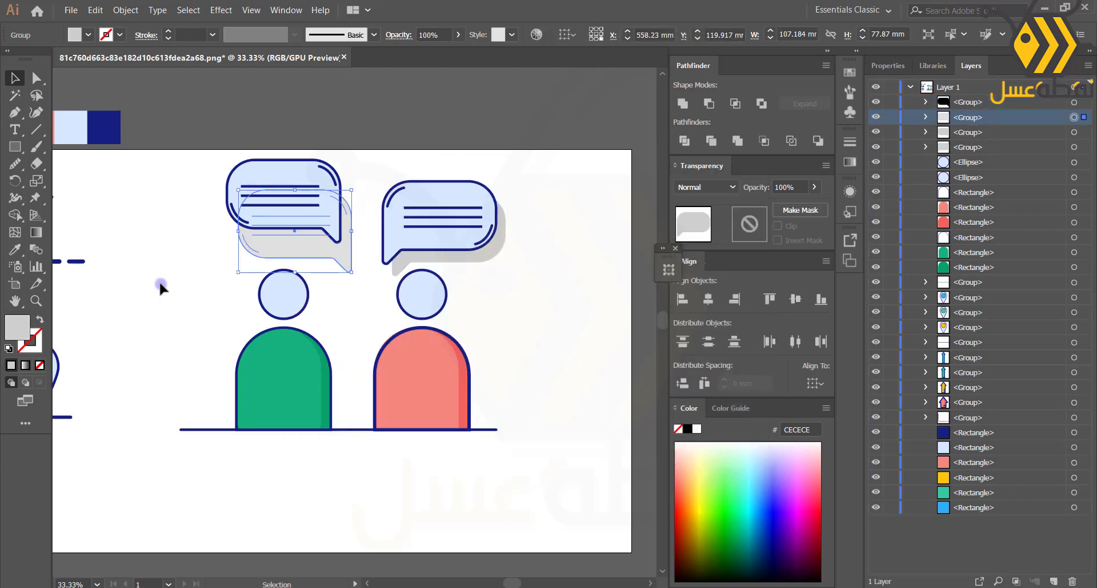
double_click(16, 326)
left_click(695, 231)
double_click(457, 255)
double_click(16, 326)
left_click(696, 230)
left_click(62, 77)
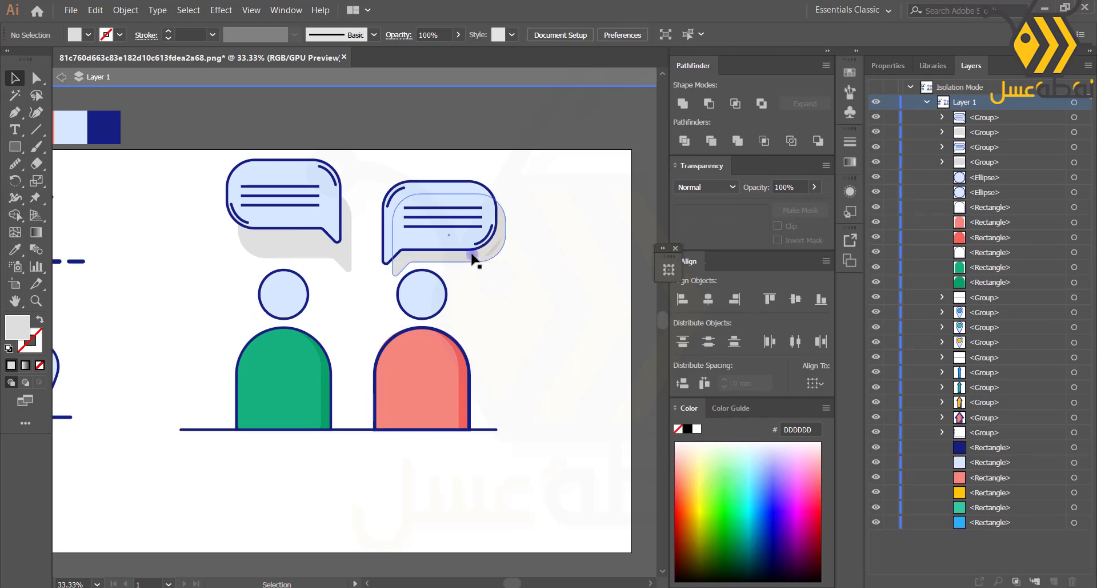
key("ctrl+minus")
double_click(333, 215)
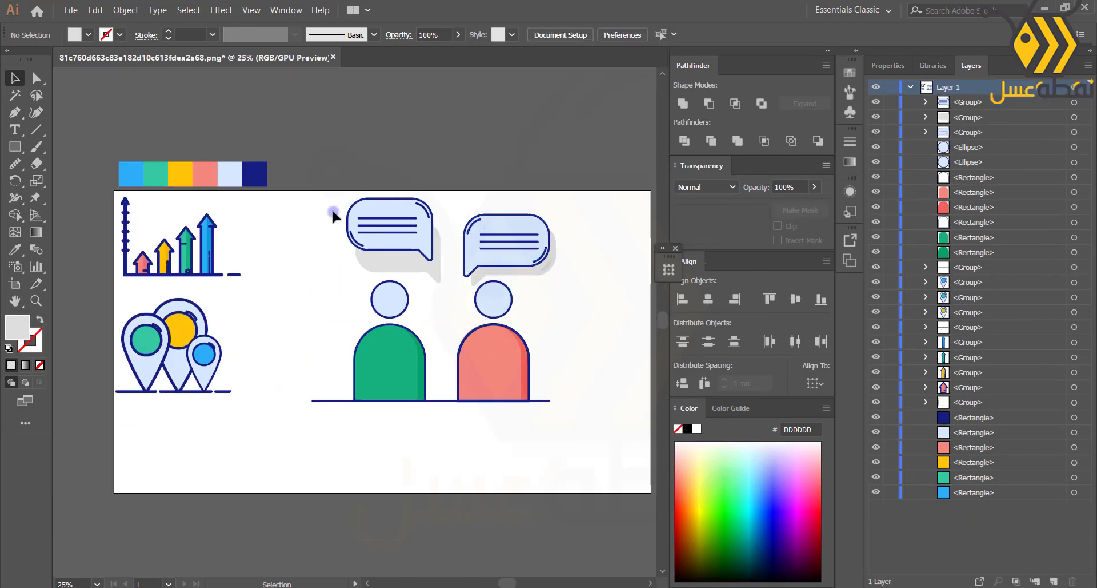
- Group the left speech bubble with its shadow
left_click_drag(333, 216, 445, 267)
key("ctrl+g")
left_click(392, 306)
left_click(334, 380)
- Draw a short round-capped horizontal line from the green body's left edge, give it the navy 6 pt outline and move it near the base
scroll(373, 397, "up", 4)
key("p")
left_click(301, 346)
left_click(399, 345)
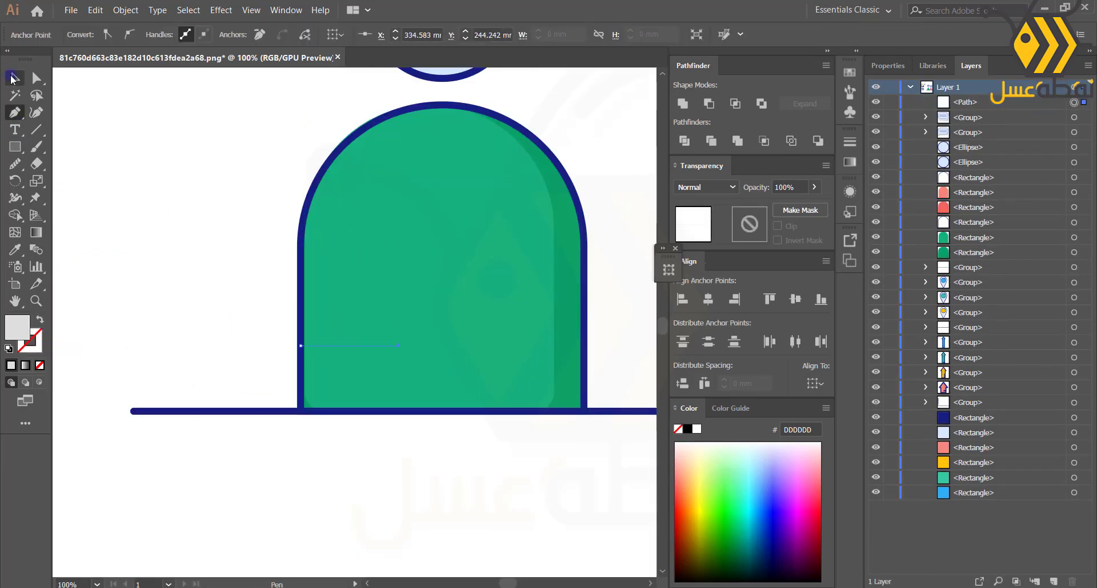
left_click(14, 77)
left_click(168, 31)
left_click(168, 31)
left_click(146, 35)
left_click(211, 235)
key("i")
left_click(301, 292)
left_click(268, 297, "ctrl")
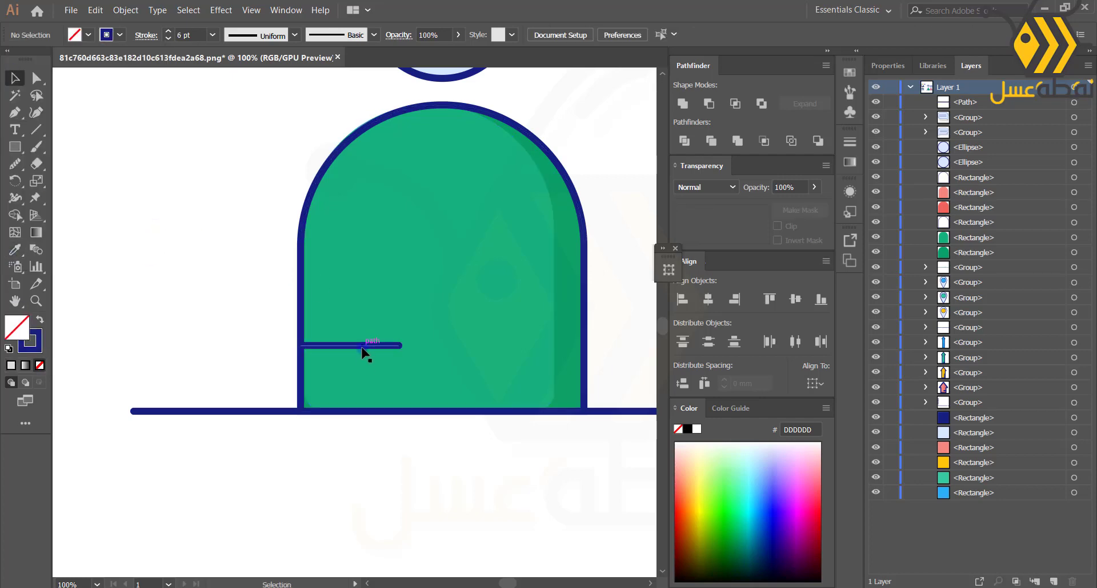
left_click_drag(362, 347, 363, 387)
- Add a tiny dash beside the green body's line and a short horizontal line at the pink body's right edge
left_click(15, 113)
scroll(396, 404, "up", 2)
left_click(412, 369)
left_click(429, 370)
scroll(475, 412, "down", 3)
left_click(525, 320)
left_click(483, 320)
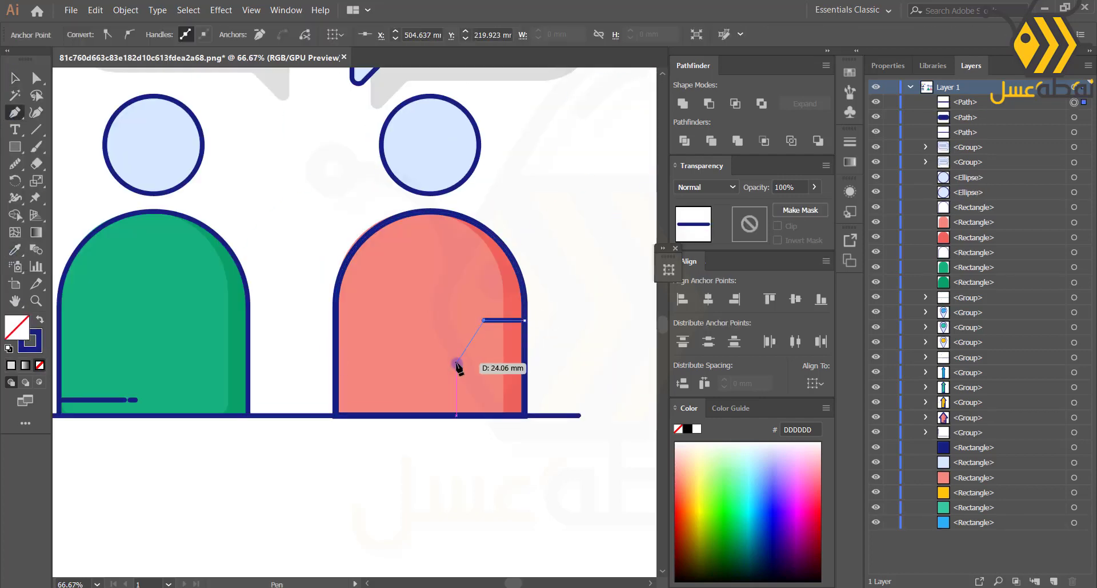
key("v")
left_click(395, 464)
- Group the pink body's parts and the green body's parts into two separate groups
scroll(314, 521, "down", 3)
left_click_drag(245, 443, 544, 253)
left_click_drag(509, 292, 395, 383)
key("ctrl+g")
left_click_drag(280, 387, 376, 289)
key("ctrl+g")
- Scale down the whole two-people icon and place it below the location pins
left_click_drag(247, 430, 545, 216)
left_click_drag(506, 396, 456, 355)
left_click_drag(415, 327, 310, 435)
left_click_drag(286, 418, 145, 469)
left_click(323, 443)
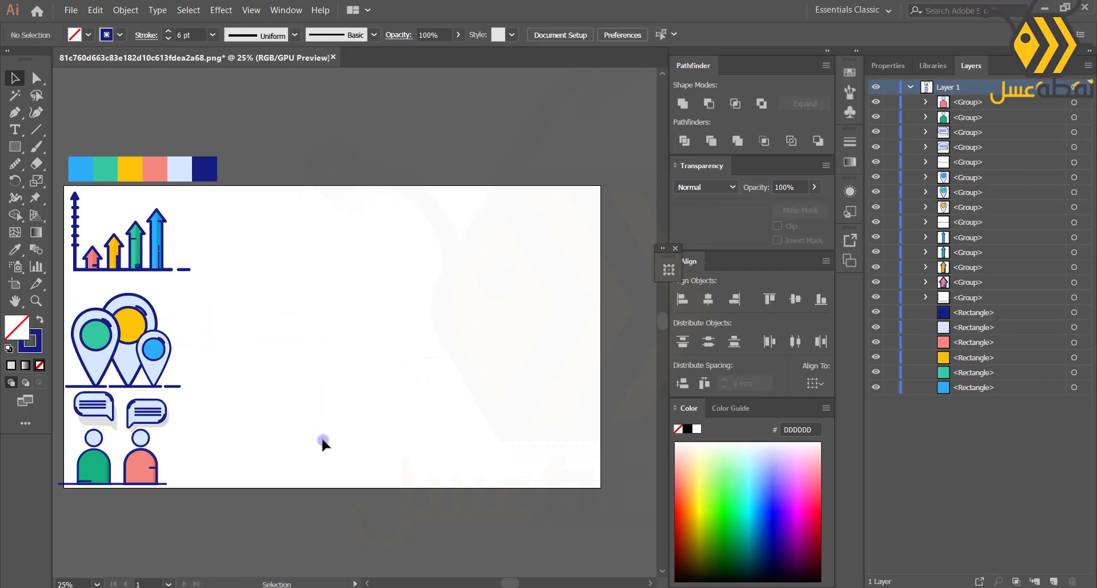
- Draw a horizontal navy baseline in the artboard's empty area for a new icon
left_click(294, 416)
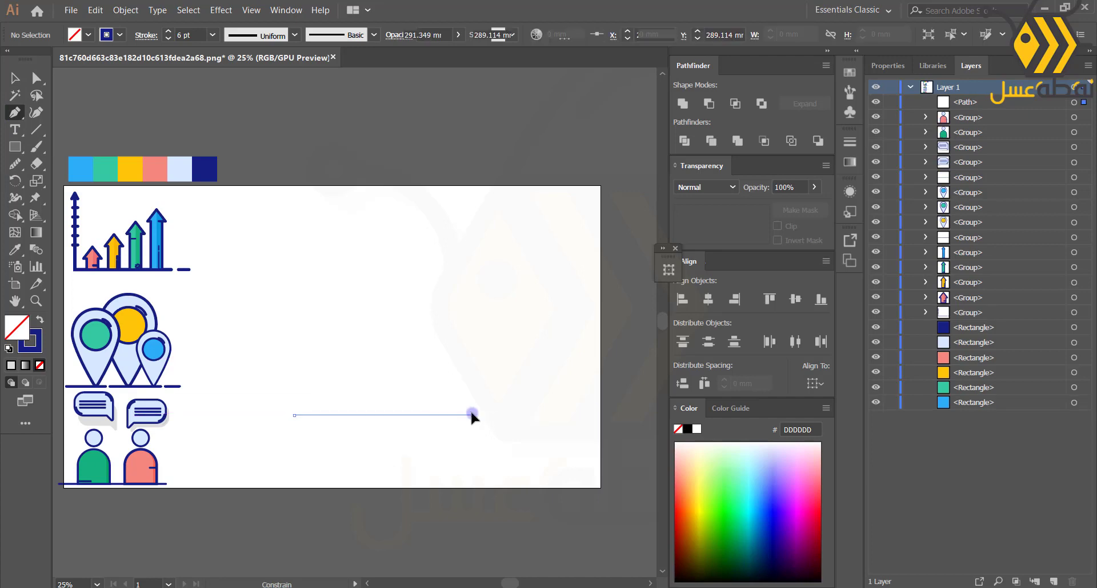
left_click(472, 416)
key("v")
scroll(411, 416, "up", 2)
left_click_drag(399, 426, 431, 439)
- Draw a rectangle about 188 by 118 mm on the baseline, with rounded corners and pale blue D7E8FF fill
key("m")
left_click_drag(235, 429, 533, 258)
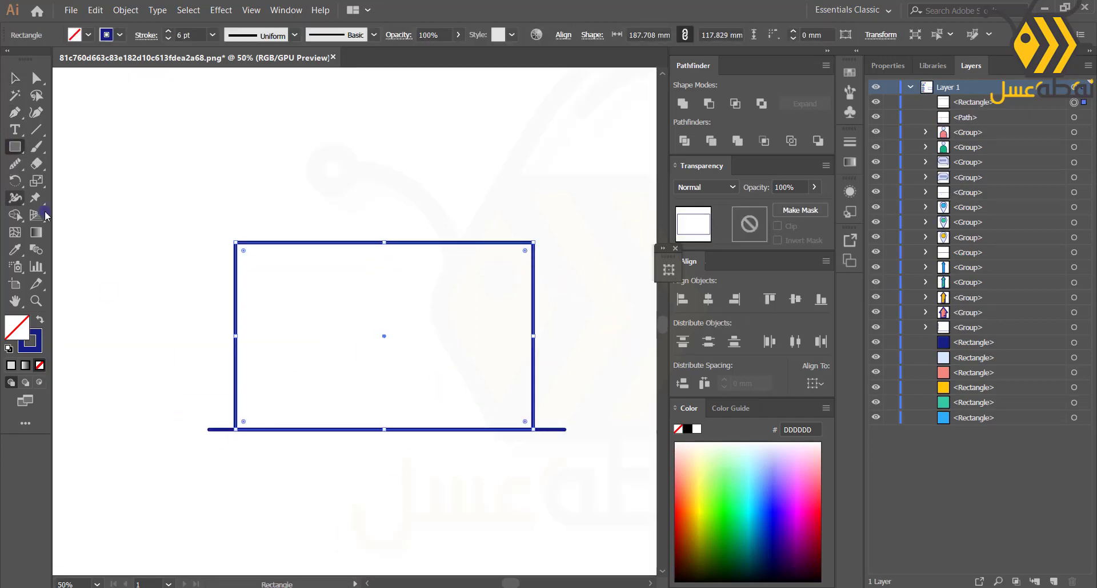
key("v")
left_click(131, 306)
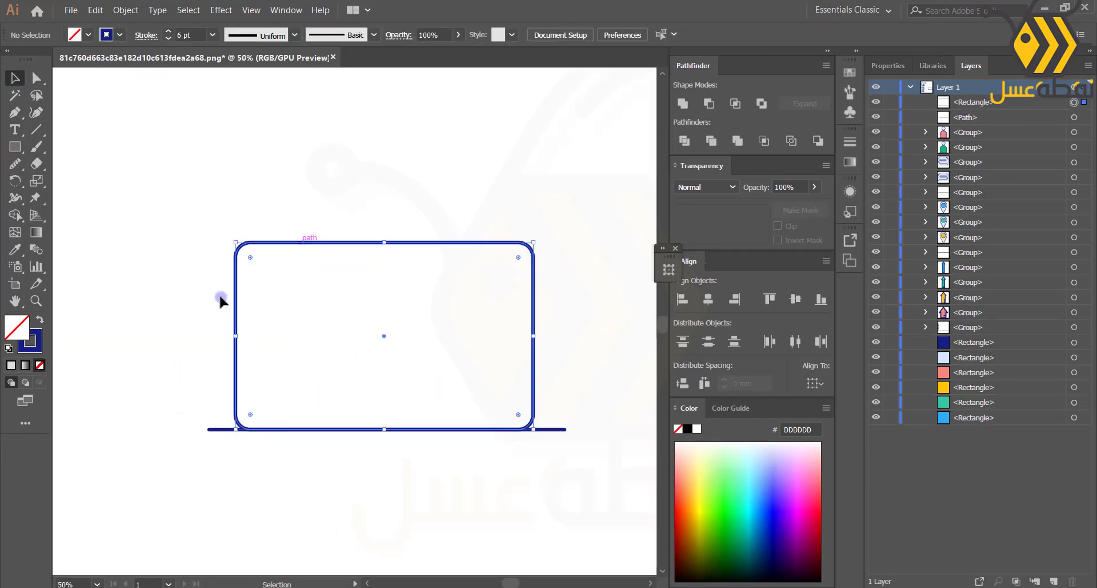
- Add a header strip about 18 mm high across the rectangle's top, with rounded upper corners, pink F3877E fill and 8 pt stroke
key("m")
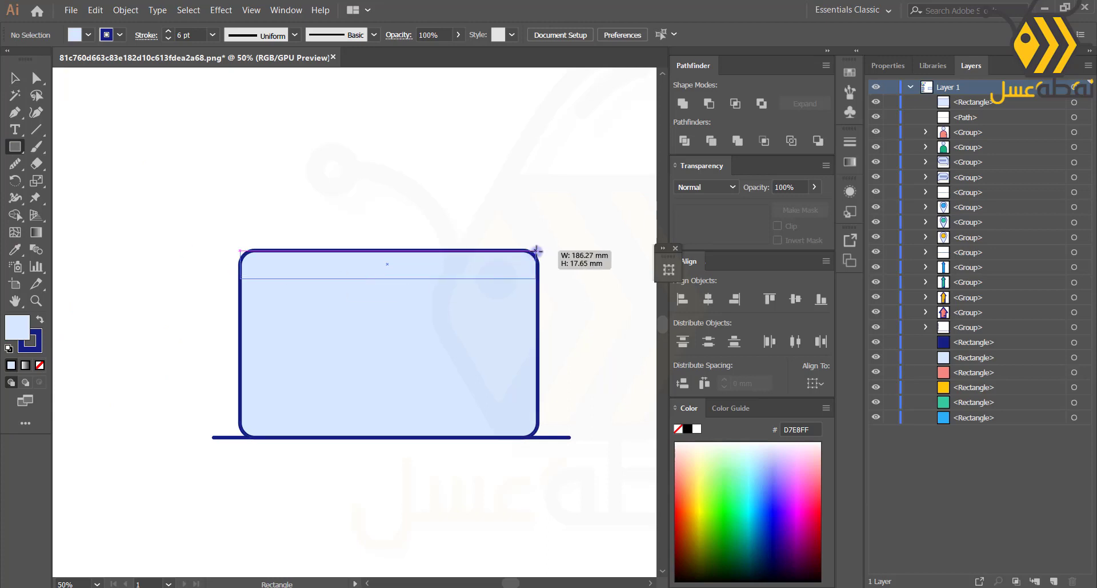
left_click_drag(537, 250, 538, 250)
key("v")
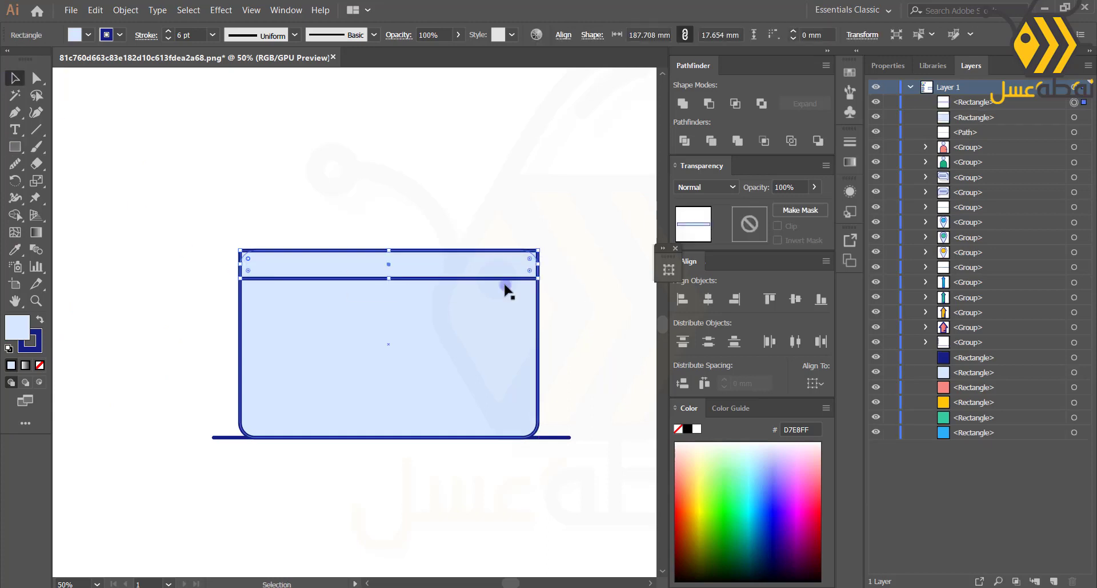
key("ctrl+minus")
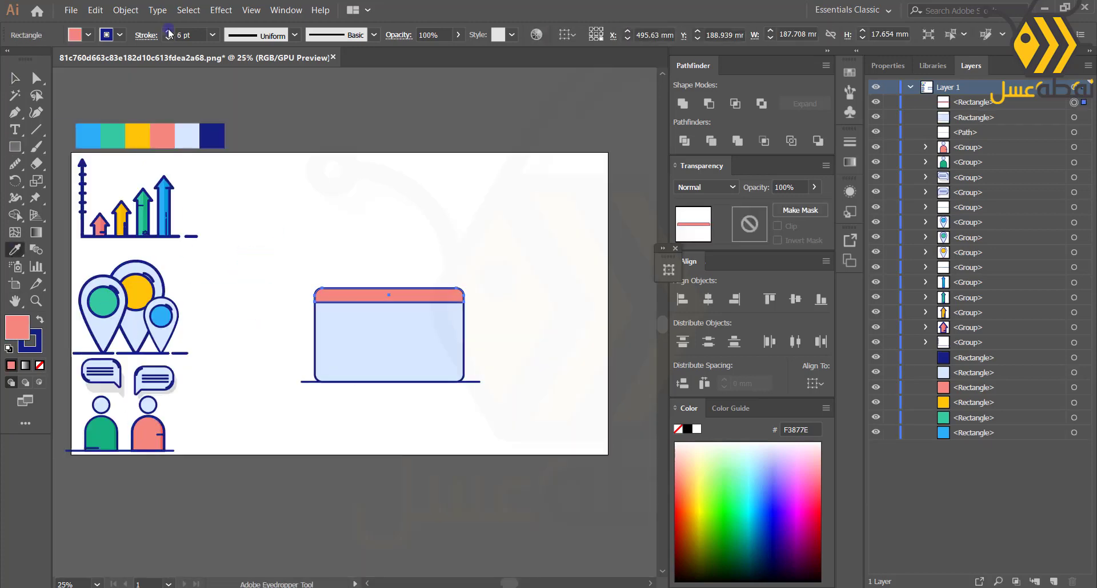
left_click(169, 31)
left_click(169, 30)
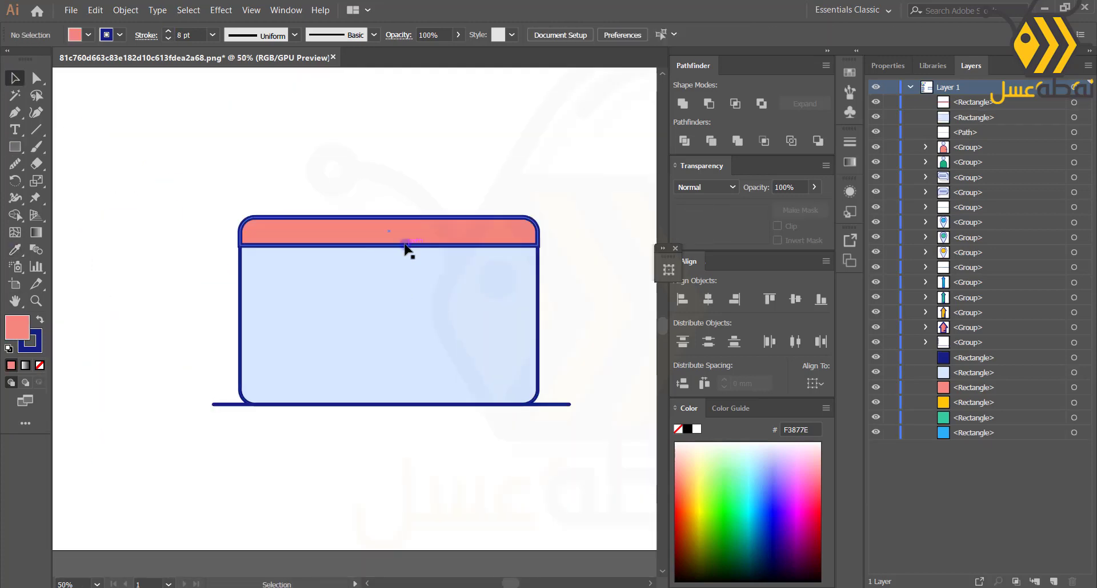
scroll(372, 277, "up", 1)
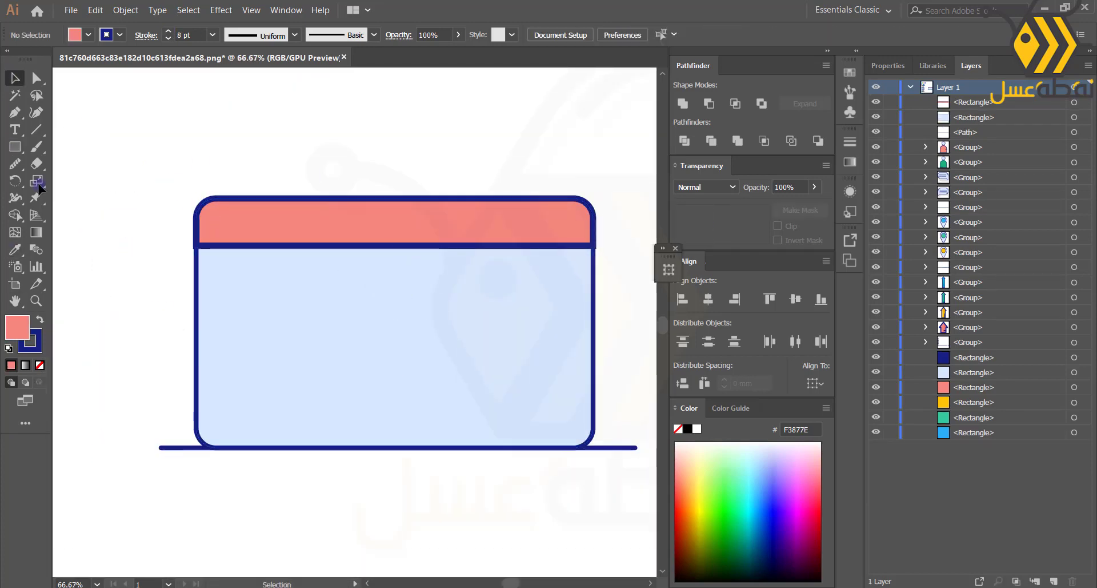
- Draw a short round-capped vertical ring across the header's top edge and copy it to the header's other side
key("p")
left_click(303, 218)
left_click(304, 179)
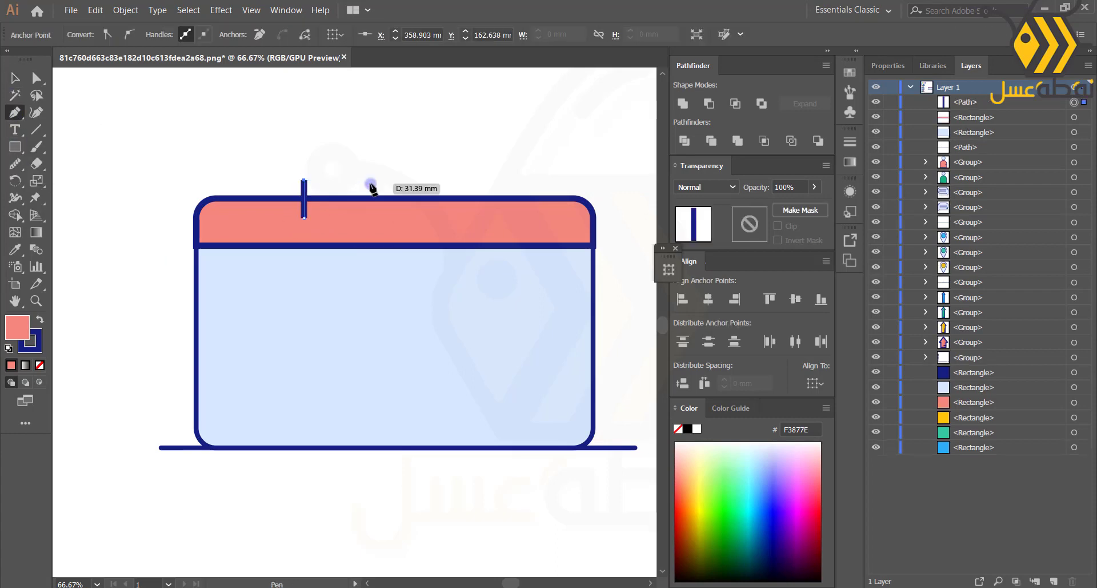
key("v")
left_click(145, 35)
left_click(73, 76)
left_click(303, 192)
left_click_drag(490, 199, 493, 198)
key("ctrl+shift+a")
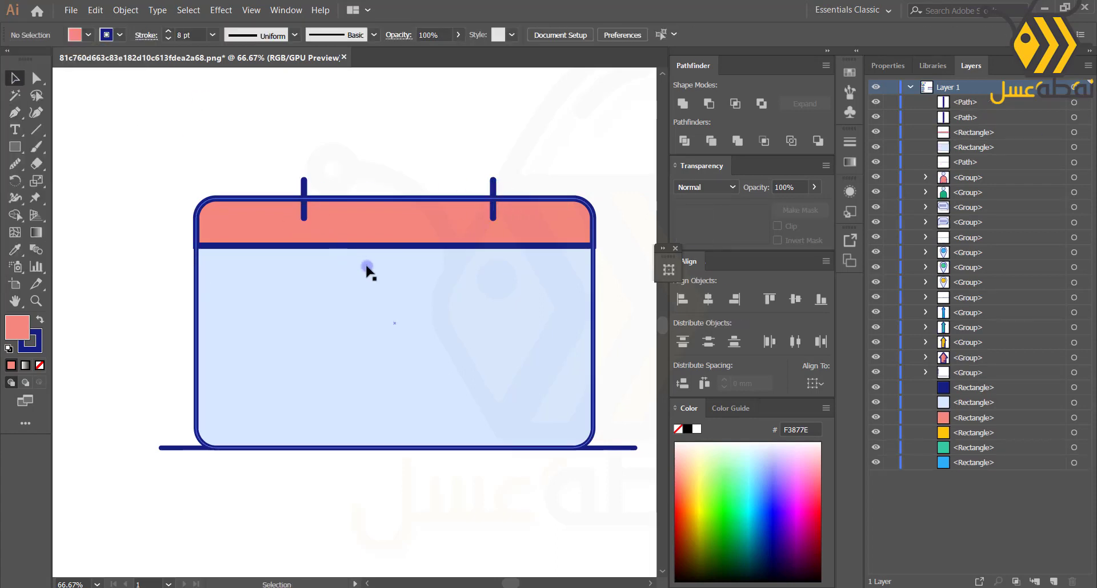
- Draw a circle about 10.5 mm wide below the header, without outline and filled with grey-blue AFBECE
key("l")
left_click_drag(222, 256, 245, 279)
key("v")
key("i")
left_click(294, 283)
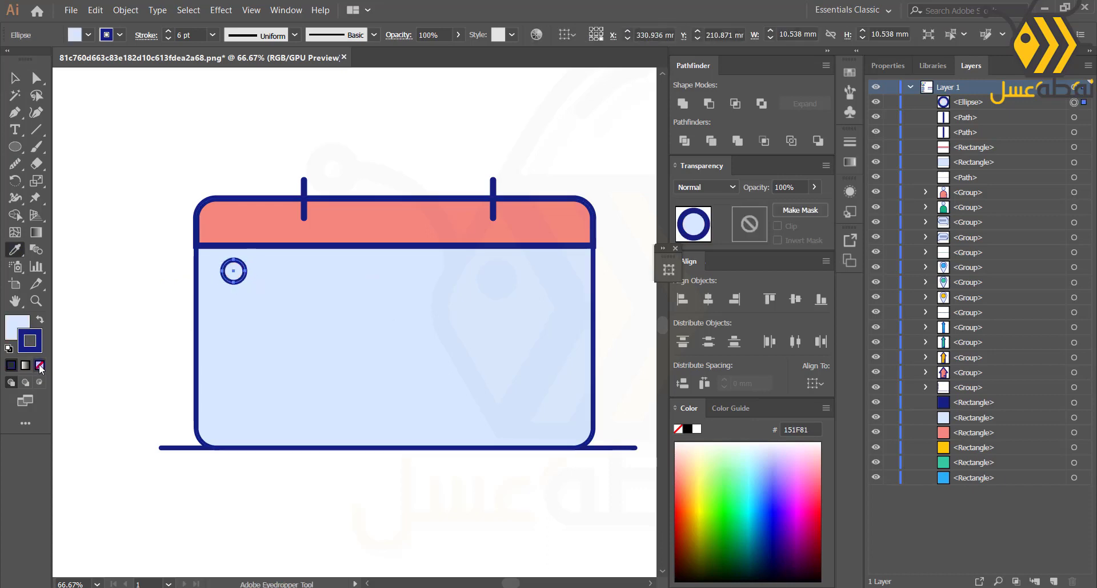
left_click(29, 342)
left_click(40, 364)
double_click(17, 326)
left_click(400, 247)
key("Return")
key("ctrl+z")
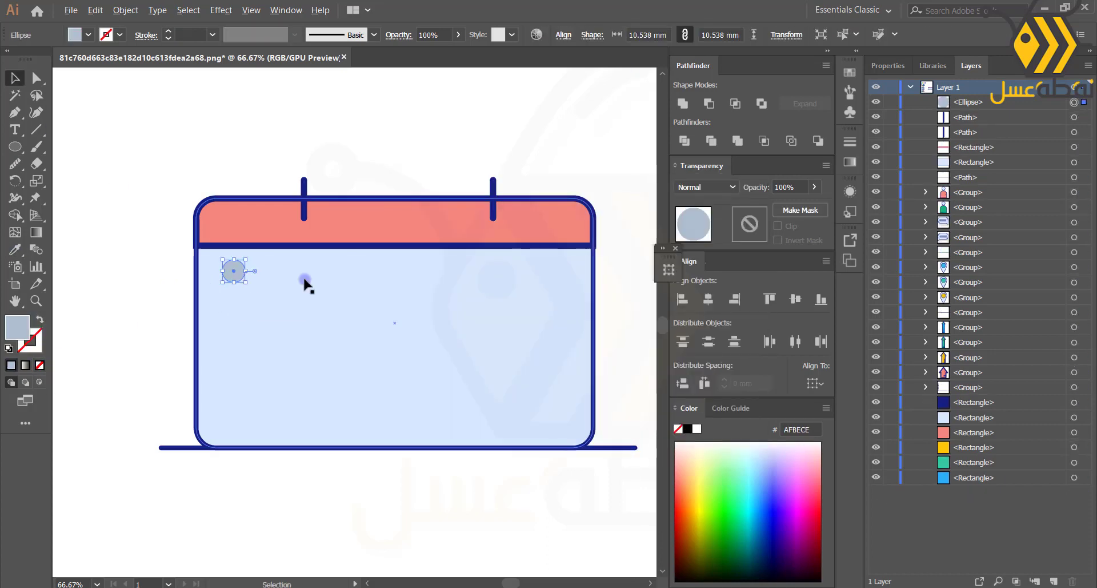
- Enlarge the circle to about 19 mm, repeat it downward into a column of three and group the column
left_click_drag(235, 312, 233, 342)
key("ctrl+d")
left_click(233, 343, "shift")
left_click(236, 281, "shift")
key("ctrl+g")
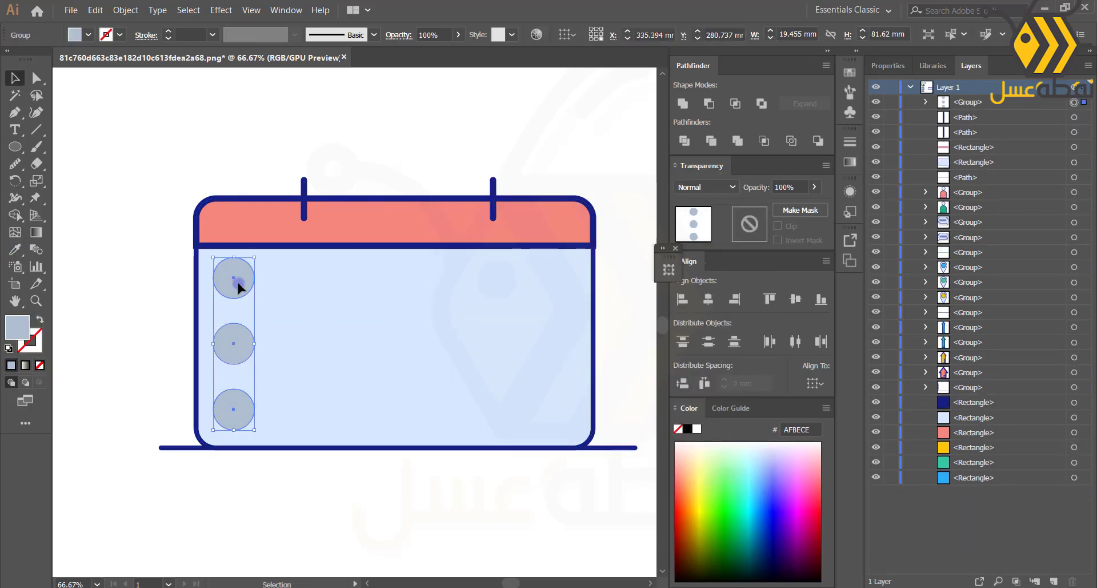
- Repeat the circle column across the calendar at equal spacing to make five columns
left_click_drag(236, 281, 307, 281)
key("ctrl+d")
key("ctrl+d")
key("ctrl+d")
key("ctrl+d")
key("ctrl+z")
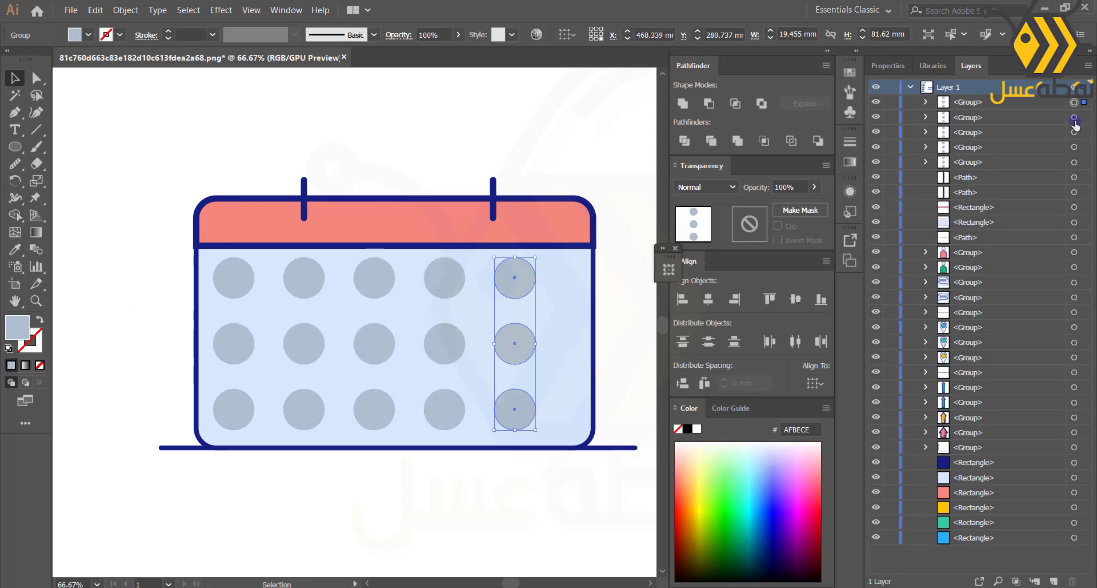
- Select all five circle columns and nudge them right to centre them in the calendar body
left_click_drag(1075, 117, 1075, 162)
key("shift+Right")
key("shift+Right")
key("shift+Right")
- Delete the centre circle of the calendar grid
key("a")
key("ctrl+shift+a")
left_click(398, 353)
key("Delete")
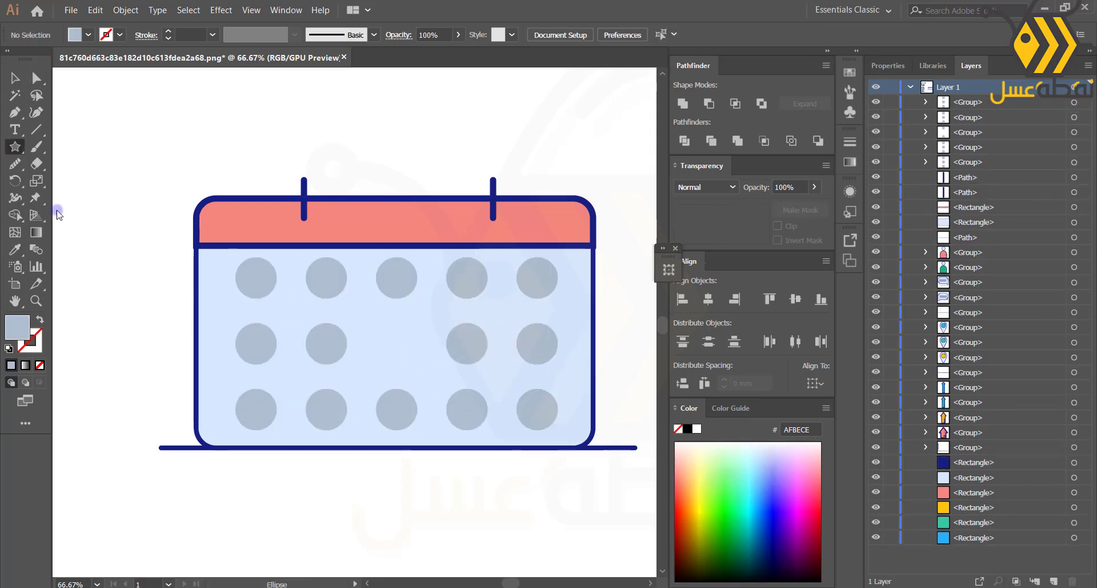
- Draw a star above the calendar with yellow FFC408 fill and a navy 8 pt outline
left_click_drag(397, 146, 399, 150)
scroll(372, 254, "down", 3)
key("i")
left_click(123, 232)
scroll(356, 214, "up", 2)
left_click(168, 32)
left_click(168, 31)
left_click(15, 78)
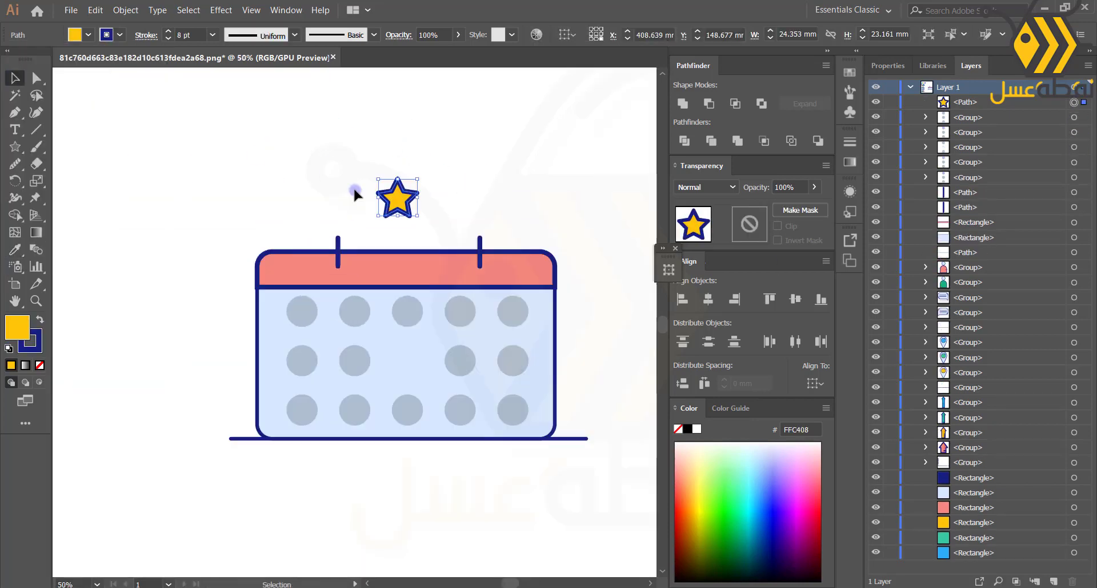
- Move the star into the gap in the grid and place three copies above the calendar, varying their size and rotation
scroll(389, 261, "down", 1)
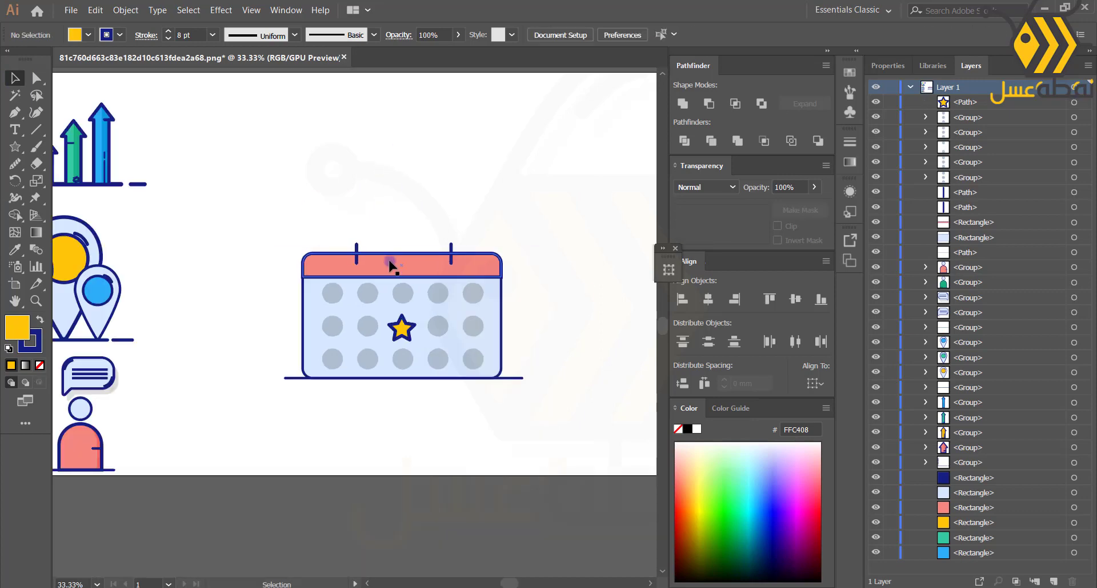
left_click_drag(402, 328, 484, 234)
left_click_drag(503, 214, 407, 189)
left_click(350, 230)
left_click(256, 317)
scroll(256, 317, "down", 1)
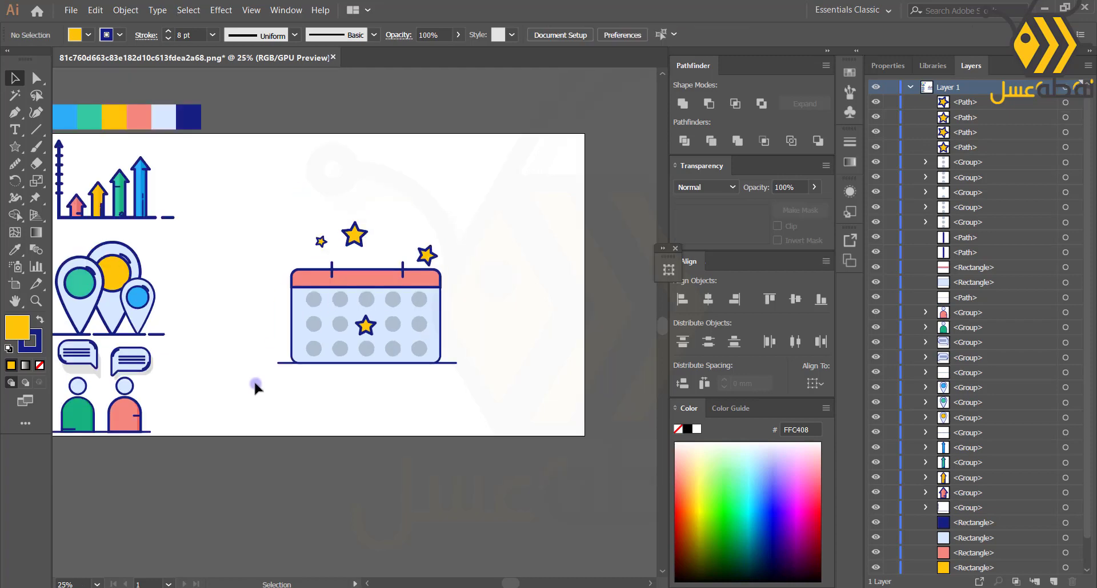
- Group all five columns of calendar circles
left_click(419, 300)
left_click(393, 300, "shift")
left_click(366, 299, "shift")
left_click(340, 299, "shift")
left_click(314, 299, "shift")
key("ctrl+g")
- Group the calendar body with its header and rings, and group the four stars together
left_click_drag(285, 258, 404, 270)
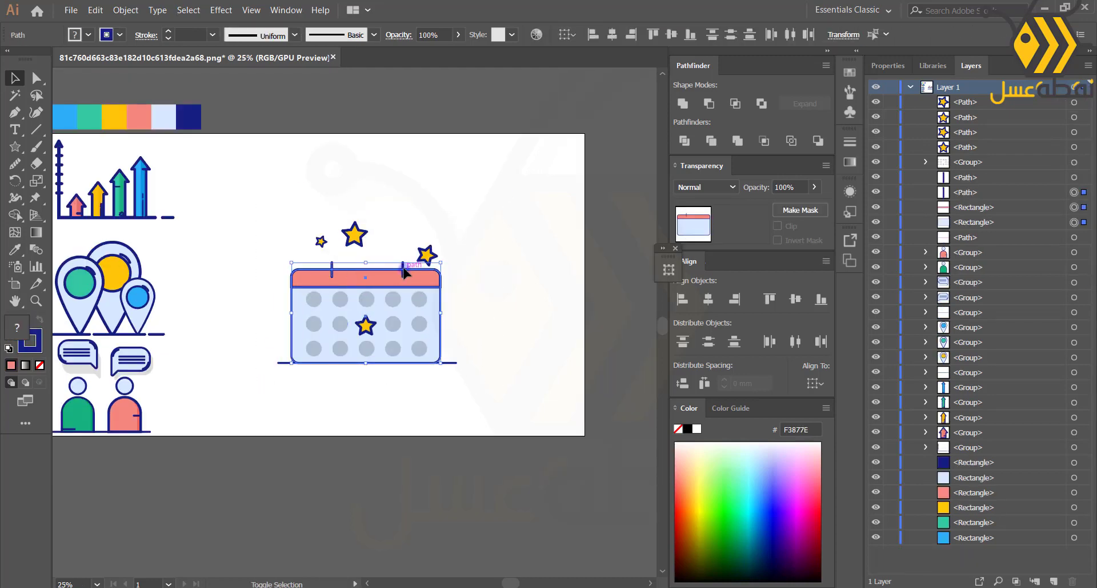
key("ctrl+g")
left_click(365, 328)
left_click_drag(311, 223, 481, 260)
key("ctrl+g")
- Scale down the complete calendar icon and place it beside the growth chart
left_click_drag(275, 218, 437, 347)
left_click_drag(409, 320, 287, 222)
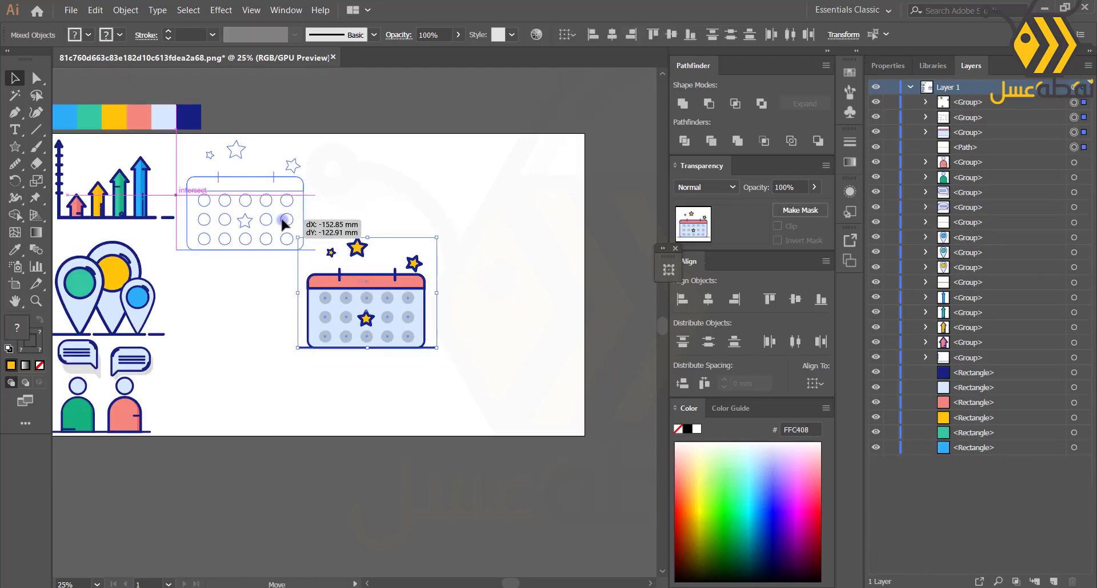
left_click(302, 338)
left_click_drag(301, 338, 345, 343)
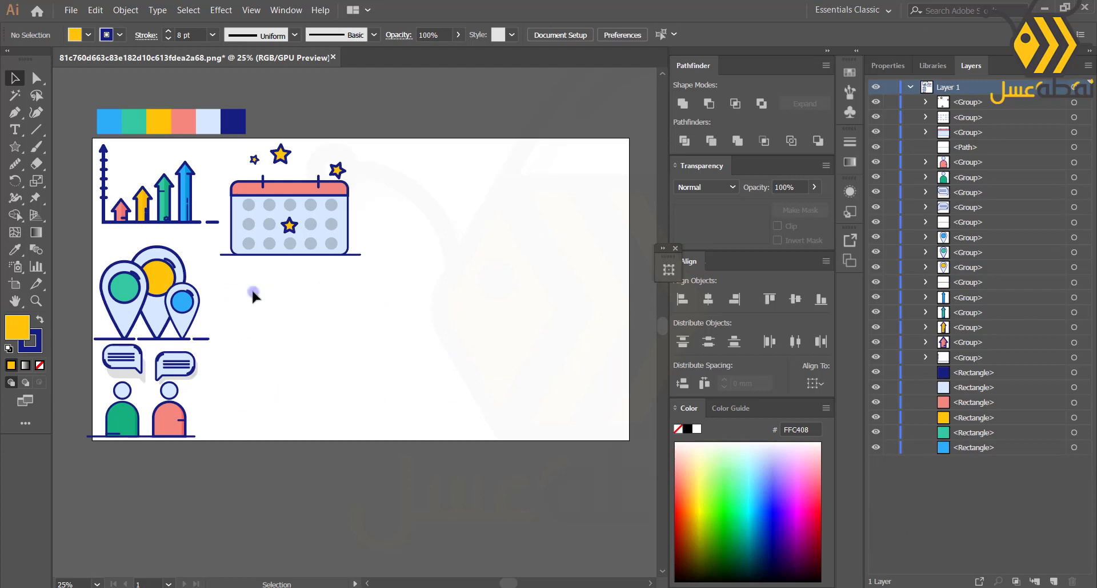
- Draw a horizontal baseline about 250 mm long below the calendar and give it round caps
left_click(346, 362)
left_click(593, 362)
key("ctrl+z")
left_click(544, 362)
key("v")
scroll(355, 390, "up", 2)
left_click(146, 35)
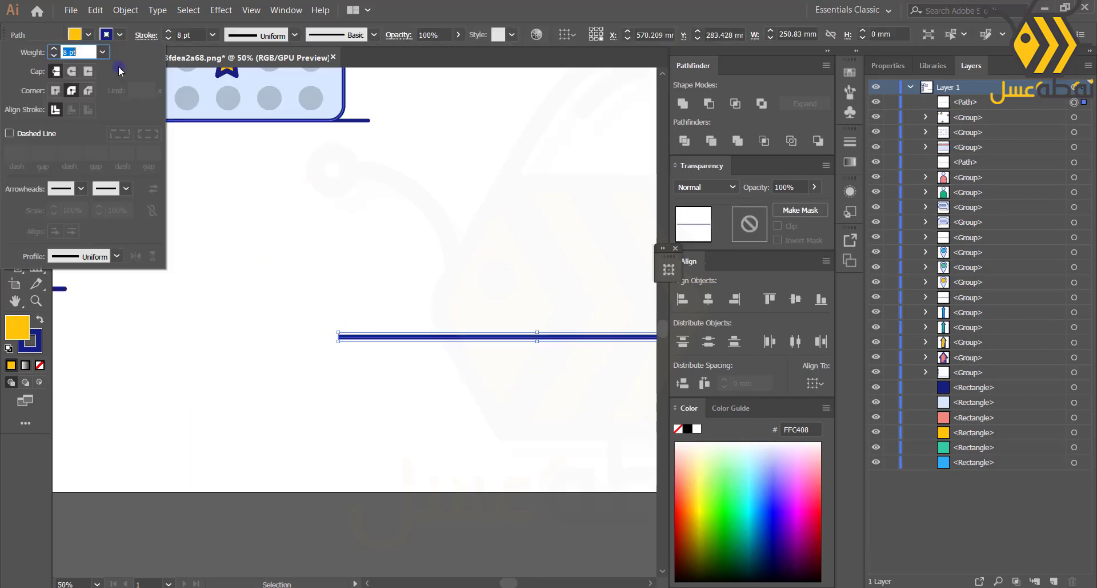
left_click(152, 461)
- Draw a rectangle about 130 by 101 mm on the baseline, with pale blue D7E8FF fill and a navy 9 pt outline
left_click_drag(354, 373, 490, 270)
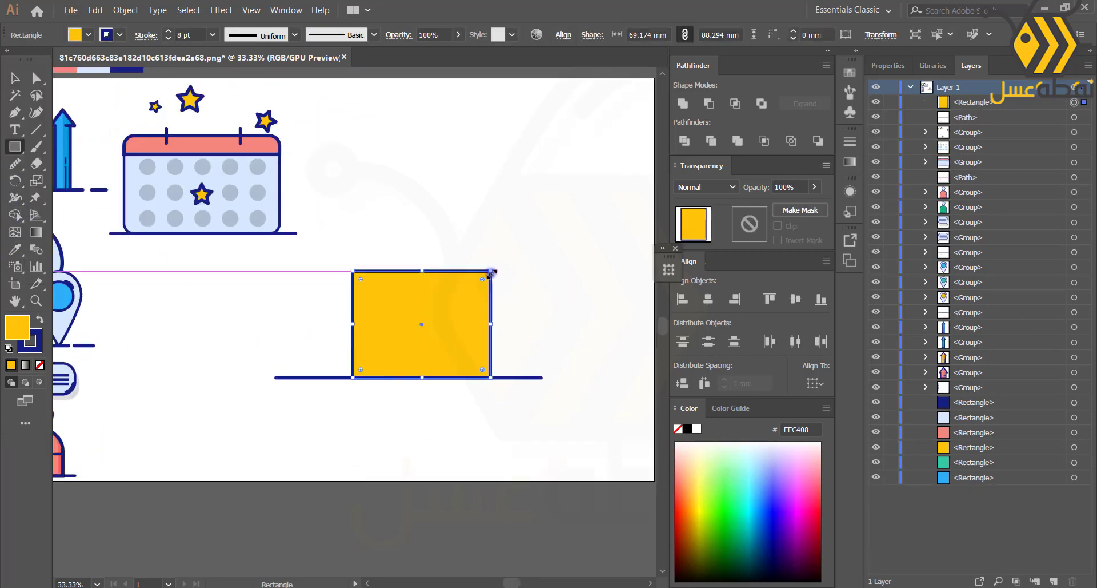
scroll(226, 325, "down", 1)
left_click(99, 303)
key("v")
scroll(399, 326, "up", 1)
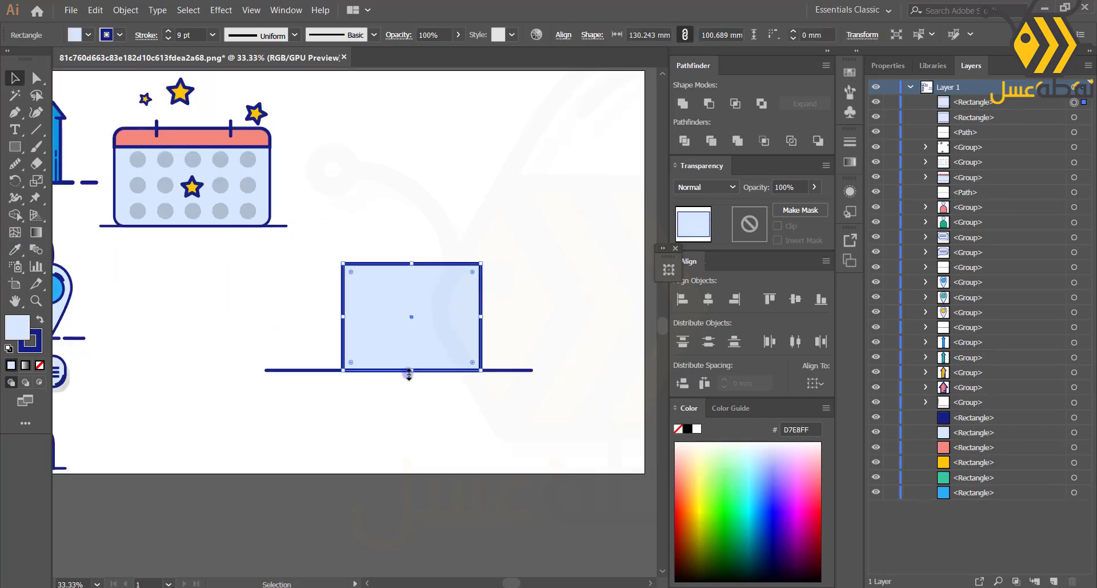
- Shape a copy of the rectangle into a shorter, slightly wider lid with rounded corners across the box's top
left_click_drag(481, 276, 487, 276)
scroll(441, 304, "up", 2)
left_click_drag(244, 238, 251, 242)
left_click_drag(384, 224, 383, 214)
left_click(371, 197)
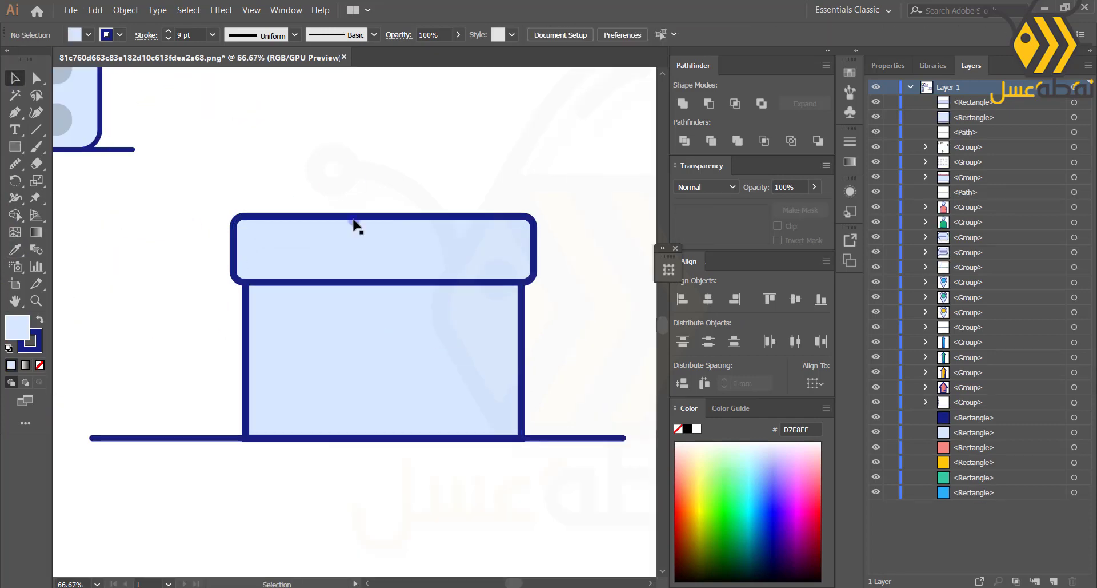
- Duplicate the box body in place and give the copy a green 16B27E fill and a navy 8 pt outline
left_click(354, 297)
key("ctrl+c")
key("ctrl+f")
scroll(354, 320, "down", 2)
left_click_drag(294, 384, 313, 375)
key("i")
left_click(62, 497)
scroll(489, 370, "up", 2)
left_click(169, 32)
left_click(169, 33)
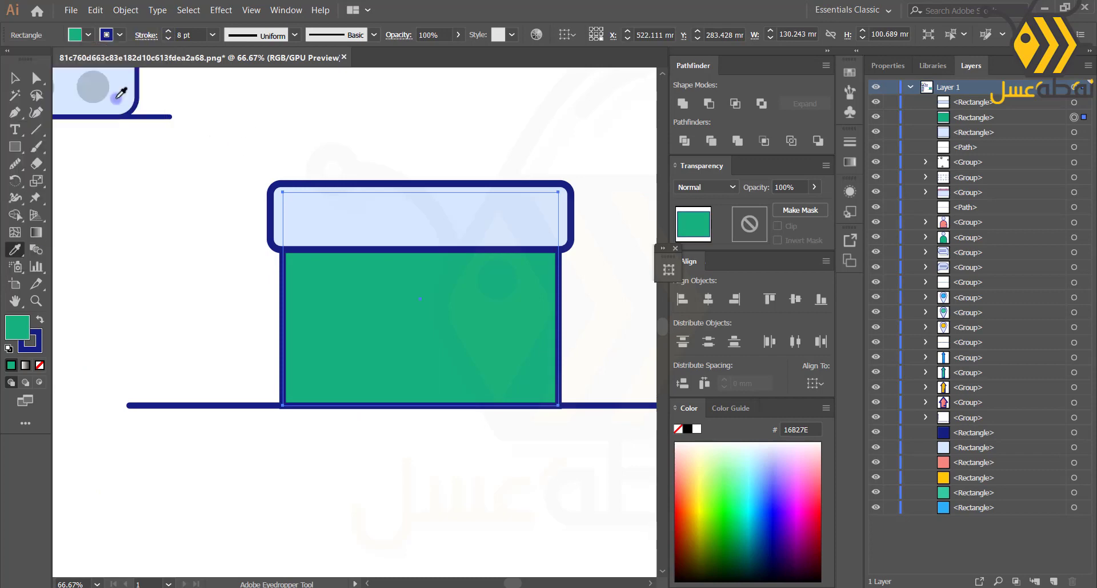
- Narrow the green copy into a vertical ribbon centred on the box and place a wider green piece, about 39 by 33 mm, across the lid
left_click_drag(455, 301, 419, 228)
key("ctrl+shift+]")
left_click_drag(451, 218, 462, 218)
left_click_drag(381, 161, 366, 308)
scroll(376, 327, "up", 2)
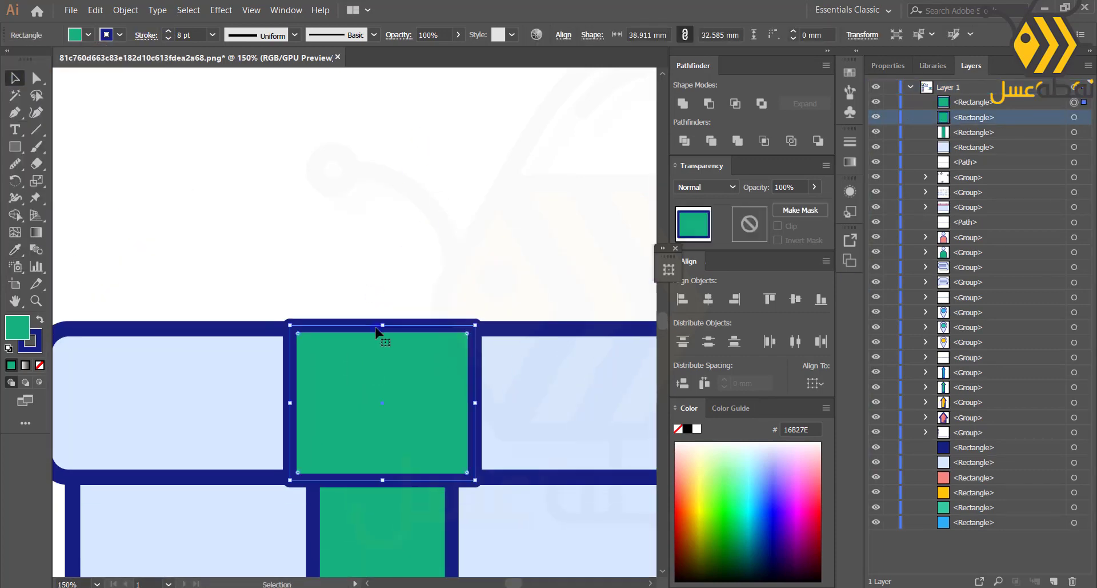
left_click(329, 245)
- Draw an unfilled navy teardrop loop about 32 by 32 mm, pointing down to the top of the ribbon as half of a bow
scroll(347, 351, "down", 2)
scroll(347, 351, "up", 1)
key("m")
mouse_move(299, 232)
left_mouse_down()
mouse_move(353, 281)
mouse_move(311, 324)
left_mouse_up()
left_click(39, 365)
key("a")
left_click(107, 35)
left_click_drag(965, 102, 954, 124)
key("v")
left_click_drag(359, 331, 386, 277)
left_click_drag(276, 283, 269, 317)
- Duplicate the bow loop in place and reflect the copy across the vertical axis
key("ctrl+c")
key("ctrl+f")
right_click(263, 312)
mouse_move(311, 491)
left_click(435, 536)
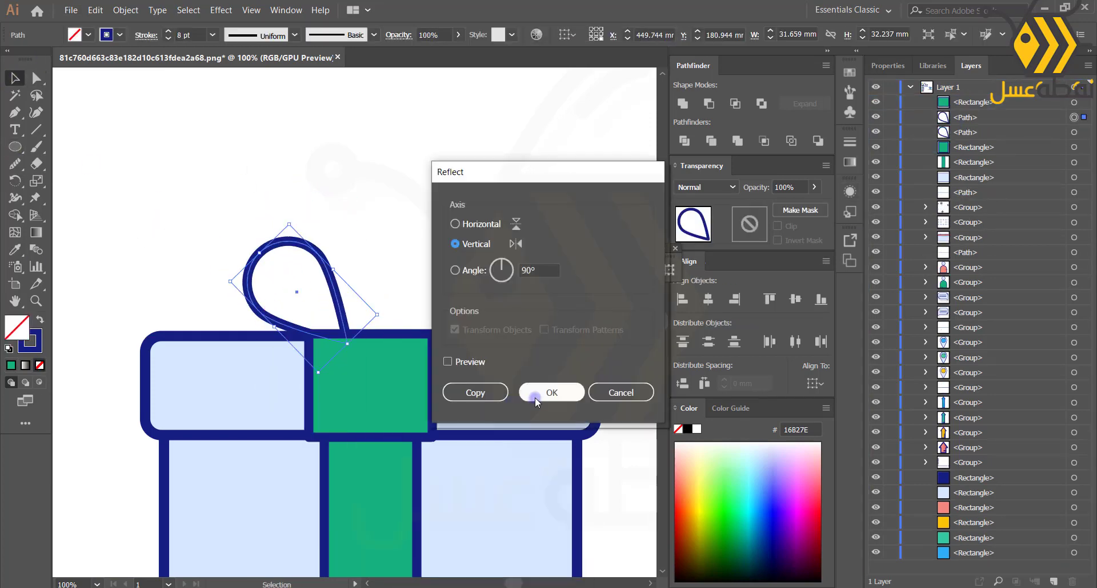
left_click(537, 396)
- Shift the mirrored loop to the right and centre the two bow loops above the ribbon
key("shift+Right")
key("shift+Right")
key("shift+Right")
key("shift+Right")
key("shift+Right")
key("shift+Right")
key("shift+Right")
key("shift+Right")
key("shift+Right")
key("shift+Right")
left_click(319, 289, "shift")
left_click_drag(318, 289, 339, 288)
left_click(277, 314)
scroll(276, 314, "down", 2)
scroll(262, 350, "up", 1)
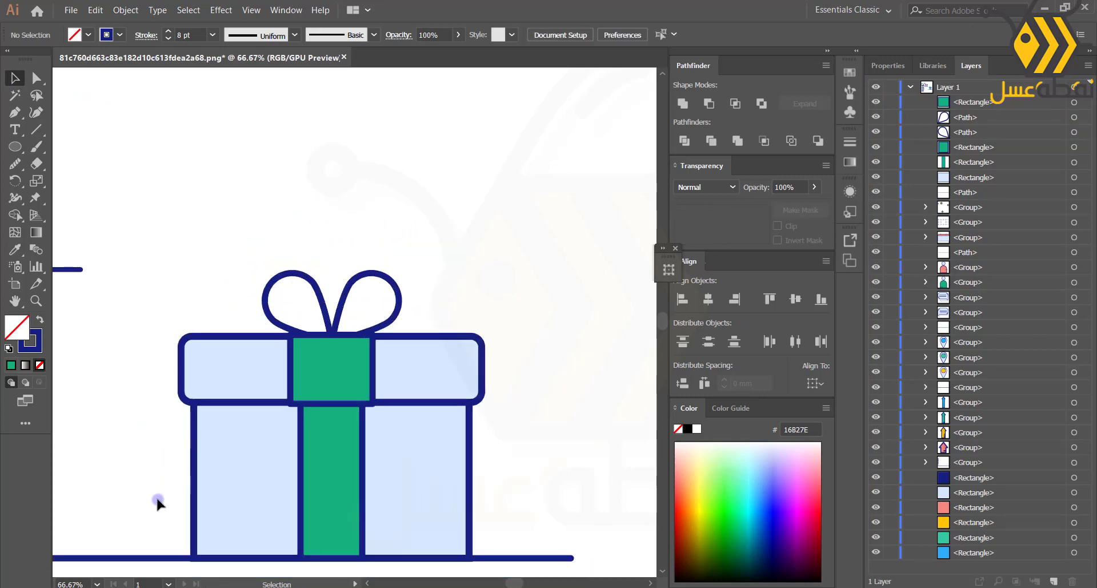
- Draw a horizontal line about 16 mm long on the lid's left part with round caps and a 5 pt stroke
scroll(157, 500, "up", 1)
left_click(15, 113)
scroll(243, 257, "up", 2)
left_click(226, 249)
left_click(325, 248)
key("Escape")
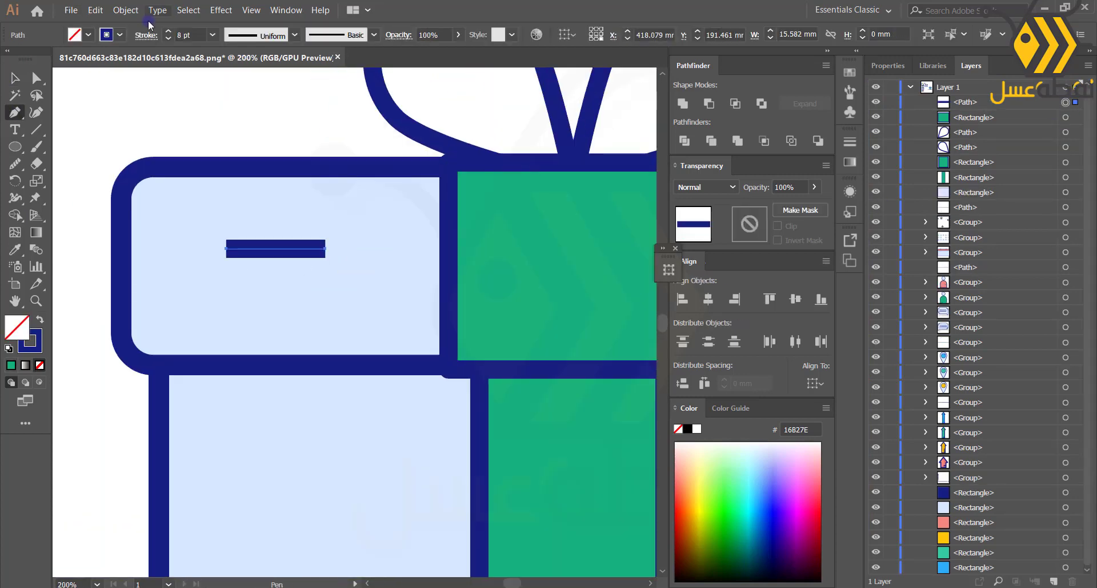
left_click(146, 35)
left_click(69, 74)
left_click(168, 38)
left_click(168, 38)
left_click(168, 39)
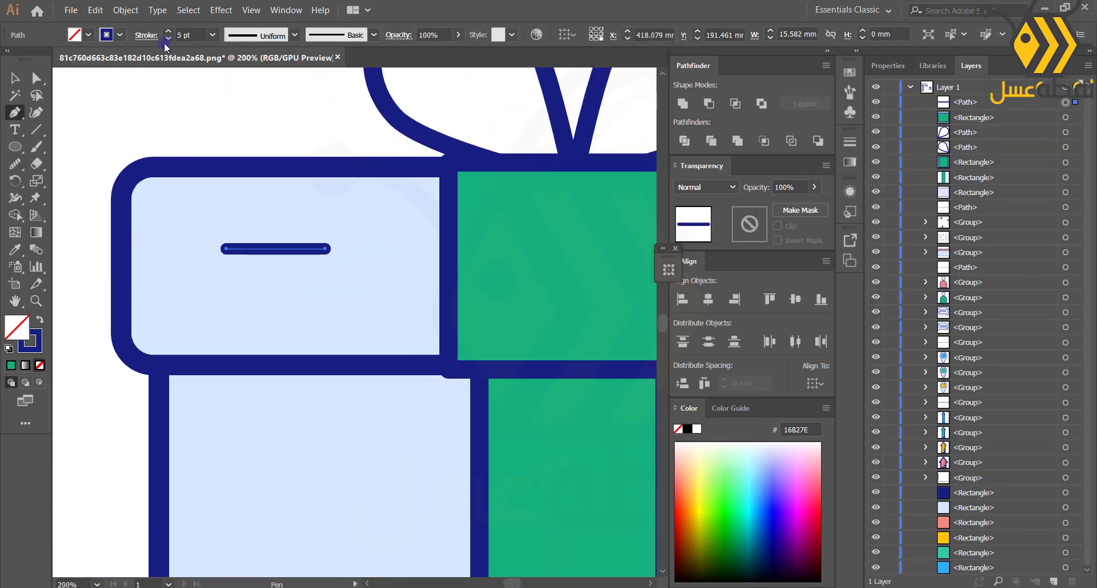
- Complete a hash sign with a second horizontal line and two parallel slanted lines on the lid's left part
left_click(325, 229)
left_click(268, 324)
key("Escape")
left_click(270, 224)
left_click(225, 315)
key("Escape")
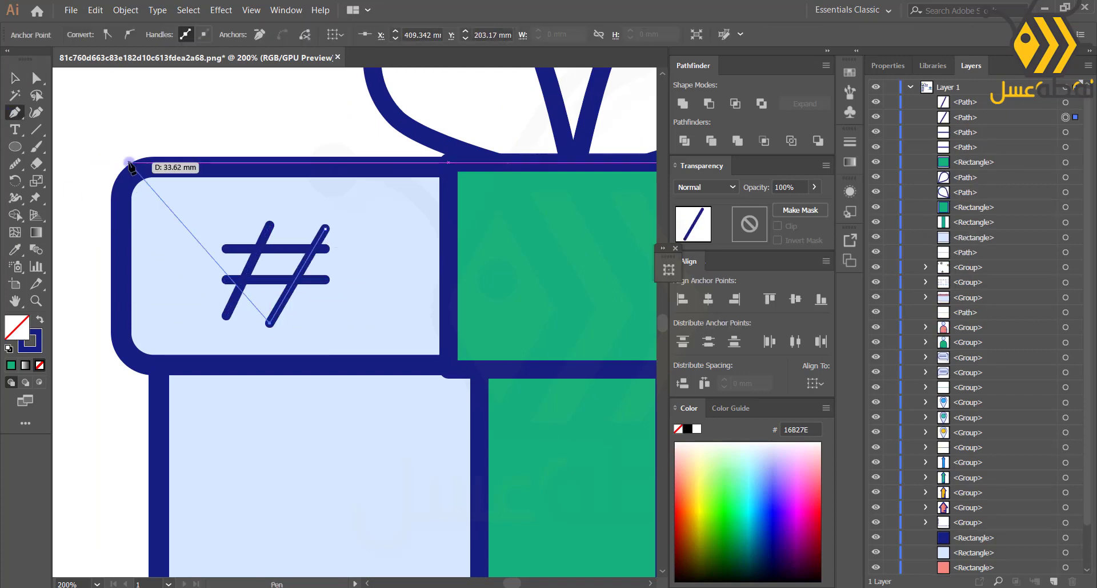
left_click(309, 262)
left_click(317, 264)
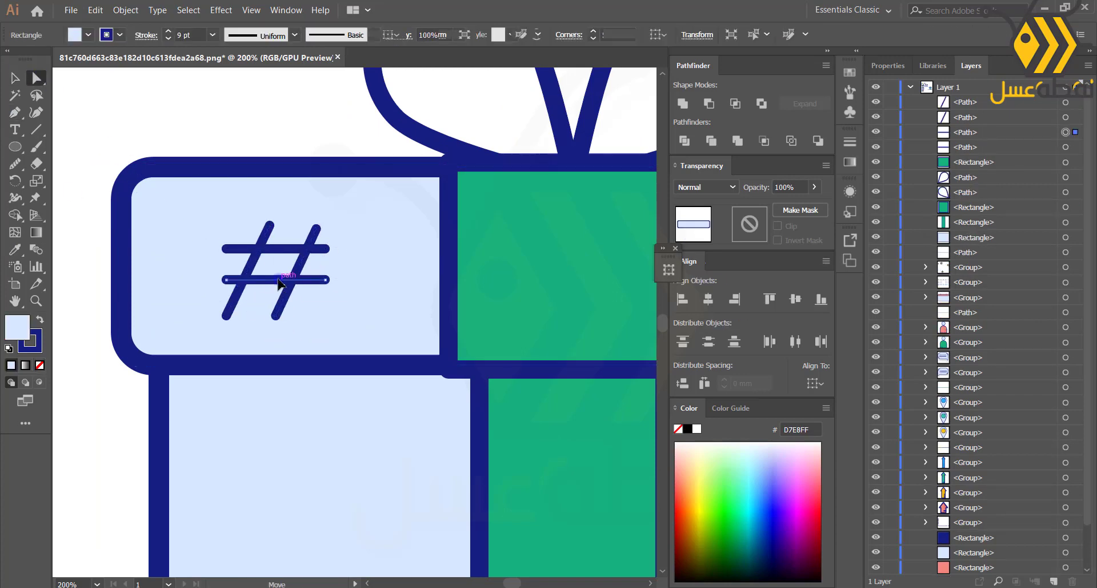
- Group the hash sign, shrink it and place it in the lid's lower left corner
key("ctrl+g")
key("v")
mouse_move(326, 315)
left_mouse_down()
mouse_move(290, 282)
mouse_move(164, 309)
left_mouse_up()
scroll(310, 444, "down", 4)
scroll(492, 439, "up", 3)
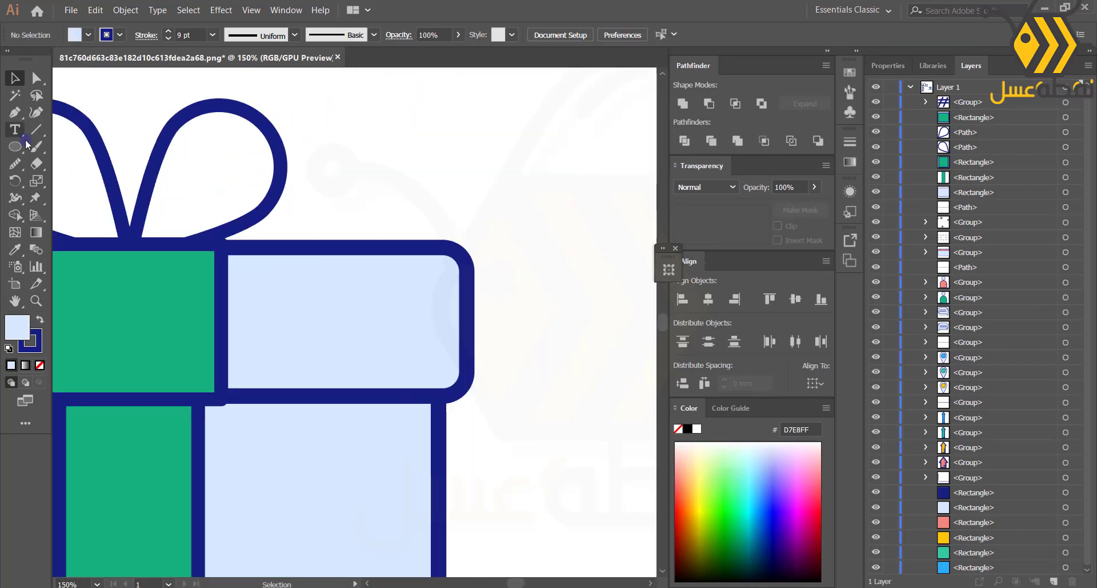
- Draw two short horizontal detail lines with round caps running in from the right edge of the lid
left_click(14, 112)
left_click(356, 284)
left_click(467, 284)
left_click(146, 35)
left_click(72, 71)
left_click(466, 307)
left_click(406, 307)
scroll(414, 496, "down", 2)
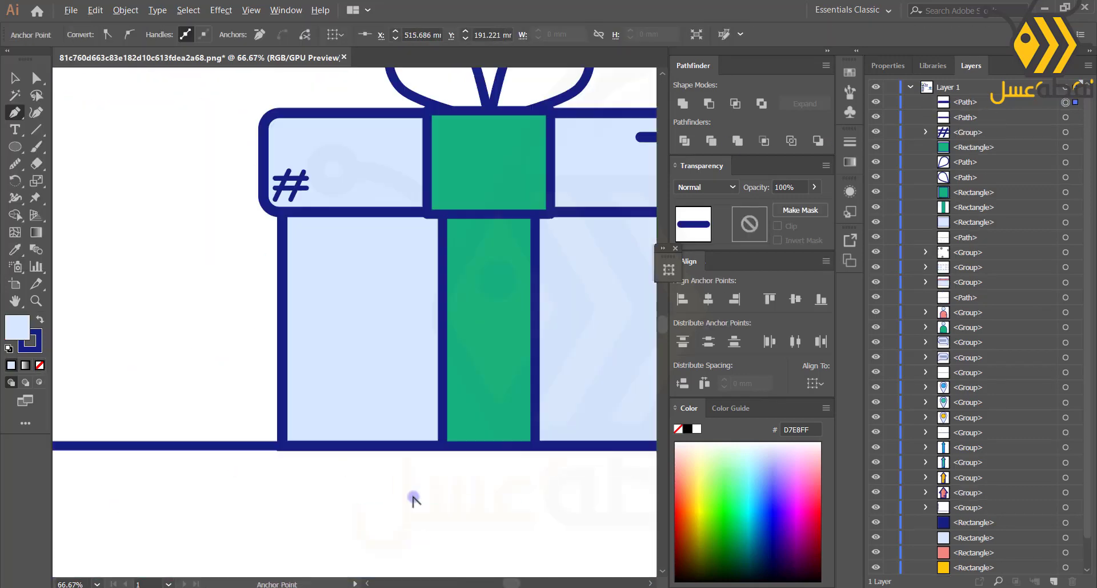
- Add a vertical detail line and a short dash above it at the bottom of the green ribbon, removing the stray anchor point
left_click(461, 445)
left_click(460, 388)
left_click(202, 339, "ctrl")
left_click(175, 328)
scroll(202, 339, "down", 2)
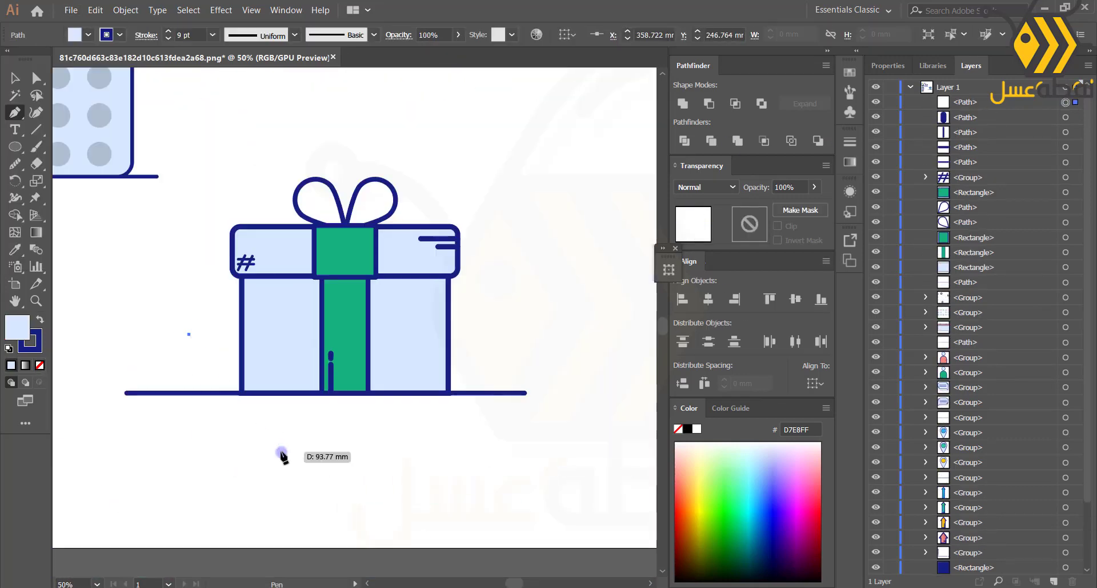
key("ctrl+z")
- Group the gift box and place a smaller copy, about 87 by 82 mm, on the baseline in front of its right side
scroll(213, 347, "down", 1)
left_click(14, 78)
left_click_drag(188, 366, 417, 225)
key("ctrl+g")
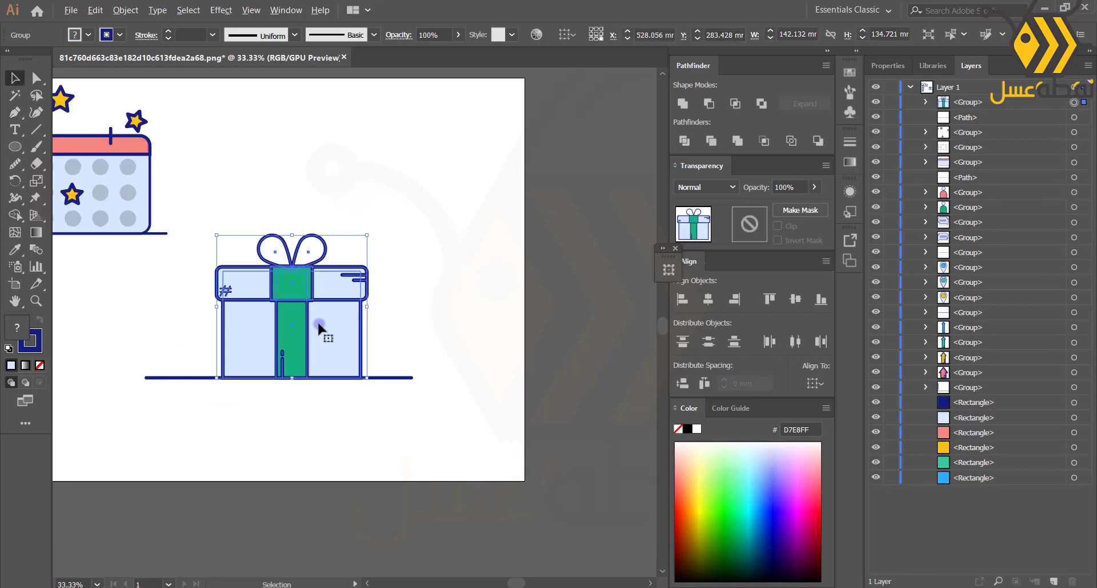
left_click_drag(319, 325, 414, 324)
left_click_drag(462, 235, 407, 293)
left_click(181, 315)
- Recolour both ribbon pieces of the small gift box with the salmon F3877E from the right-hand person icon
key("a")
left_click(360, 348)
left_click(360, 321, "shift")
scroll(517, 378, "down", 2)
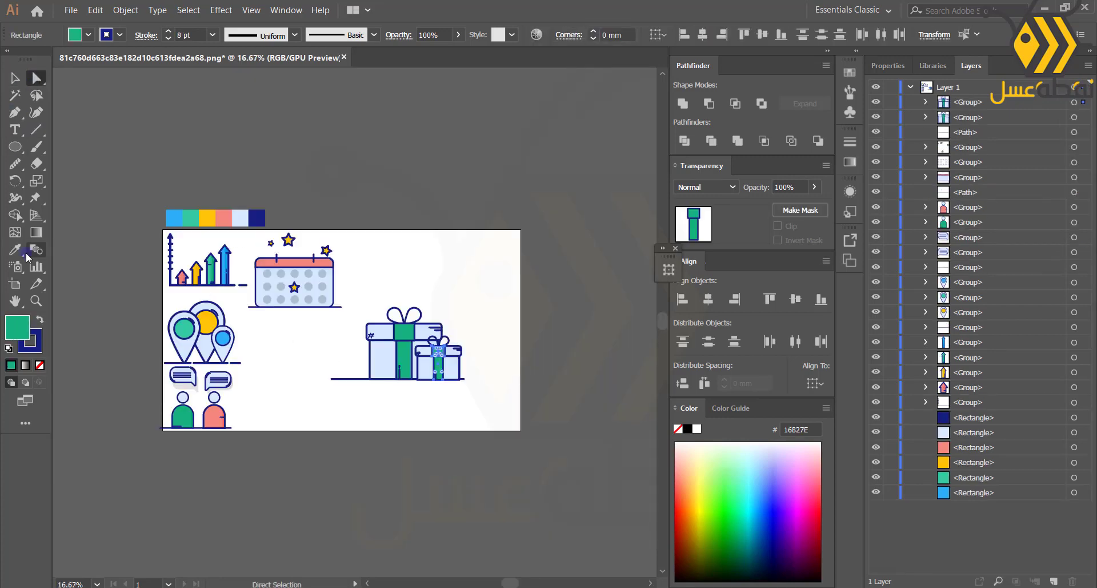
left_click(15, 250)
left_click(214, 415)
key("v")
left_click(467, 462)
- Set the stroke of the small gift box to 5 pt
scroll(467, 462, "up", 2)
scroll(421, 274, "up", 2)
left_click(440, 279)
left_click(168, 39)
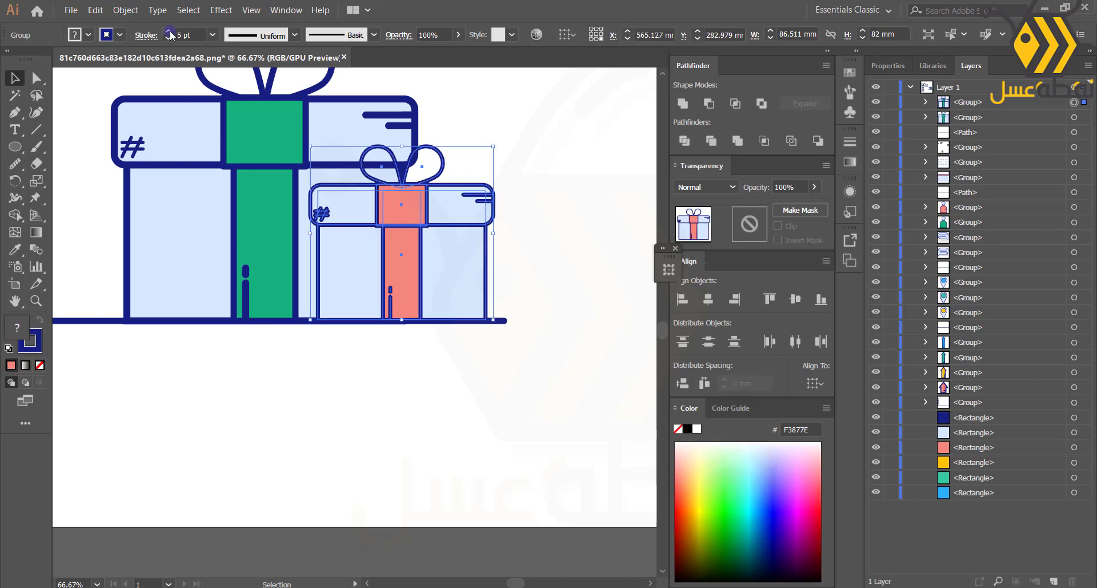
left_click(551, 166)
- Adjust the small gift box's position, scale down the complete gift icon and place it below the calendar
scroll(551, 166, "down", 3)
left_click(435, 191)
left_click_drag(386, 224, 362, 225)
left_click_drag(350, 246, 507, 124)
left_click_drag(425, 183, 262, 193)
left_click(399, 245)
scroll(399, 245, "down", 1)
left_click_drag(447, 216, 466, 340)
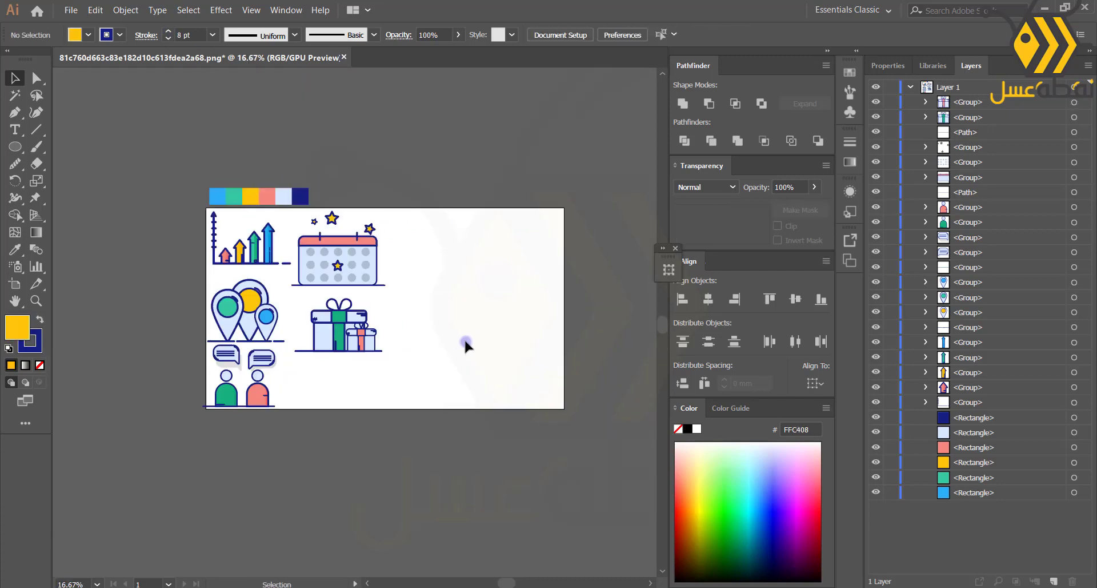
- Draw a new horizontal navy baseline in the empty area right of the gift icon
scroll(466, 342, "up", 3)
key("p")
left_click(223, 416)
left_click(595, 431, "shift")
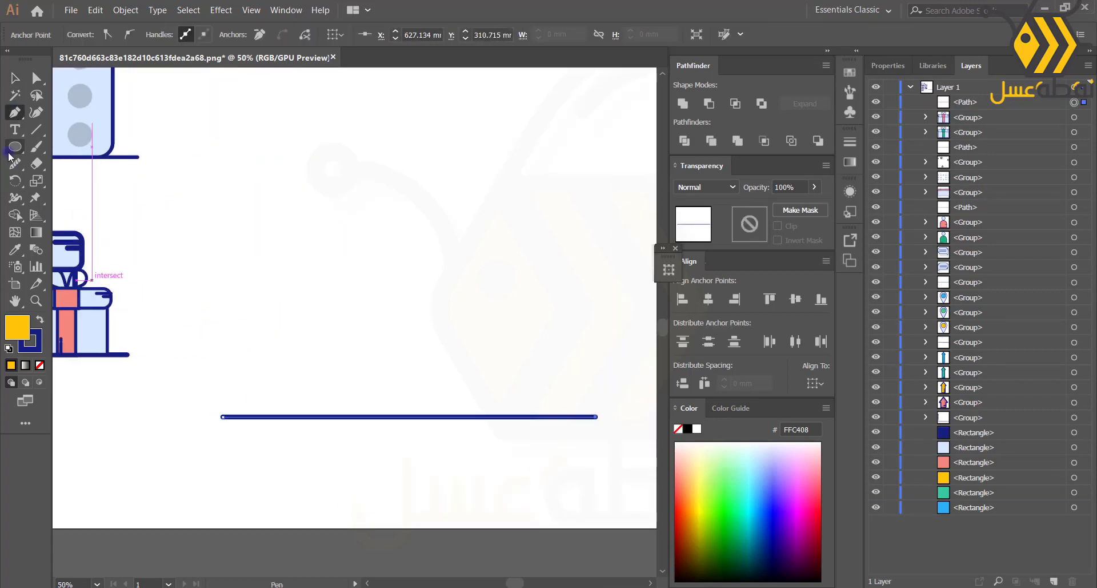
- Draw a rounded yellow FFC408 rectangle about 52 by 117 mm on the baseline, with a pale blue D7E8FF band about 16 mm high at its base
left_click_drag(351, 232, 313, 391)
key("i")
left_click(93, 326)
key("v")
left_click(301, 383)
scroll(301, 384, "up", 2)
- Fit the pale blue band's lower corners to the yellow body's rounding and make its upper edge straight
left_click_drag(243, 442, 251, 436)
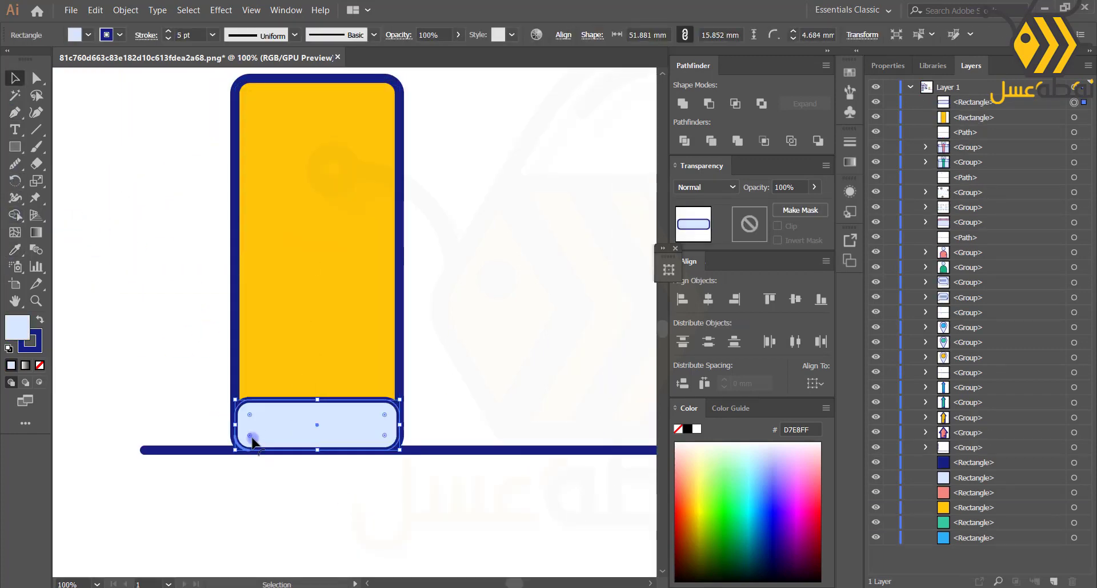
left_click(143, 334)
scroll(143, 331, "down", 1)
left_click(257, 392)
scroll(246, 393, "up", 2)
left_click(266, 485)
scroll(266, 486, "down", 2)
left_click(253, 306)
key("ctrl+shift+]")
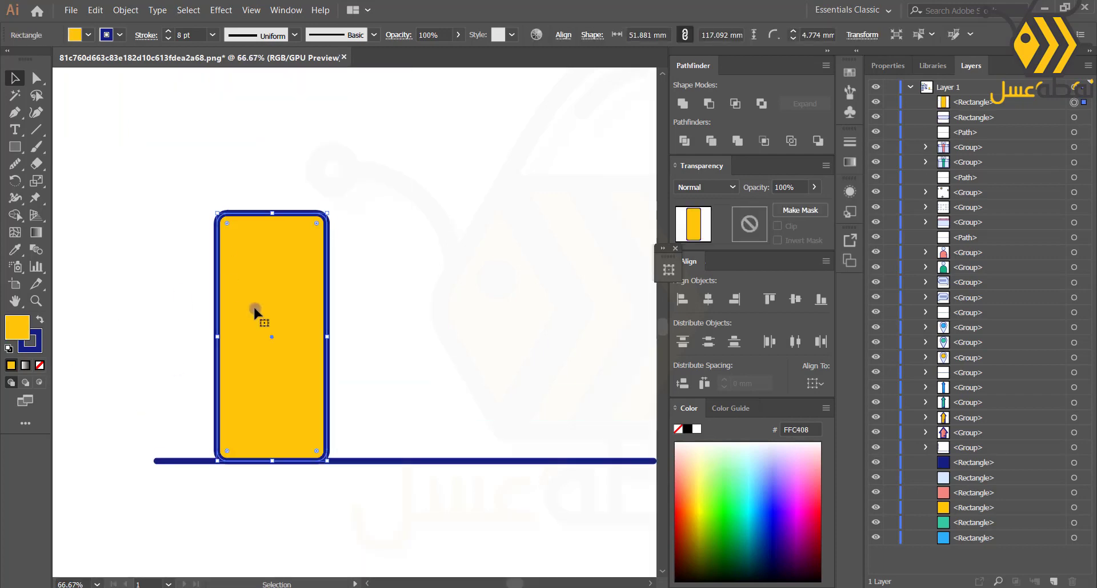
key("ctrl+z")
key("ctrl+z")
- Duplicate the yellow body as a top strip about 52 by 17 mm, fill it D7E8FF with a 5 pt outline, and raise it slightly
key("ctrl+c")
key("ctrl+f")
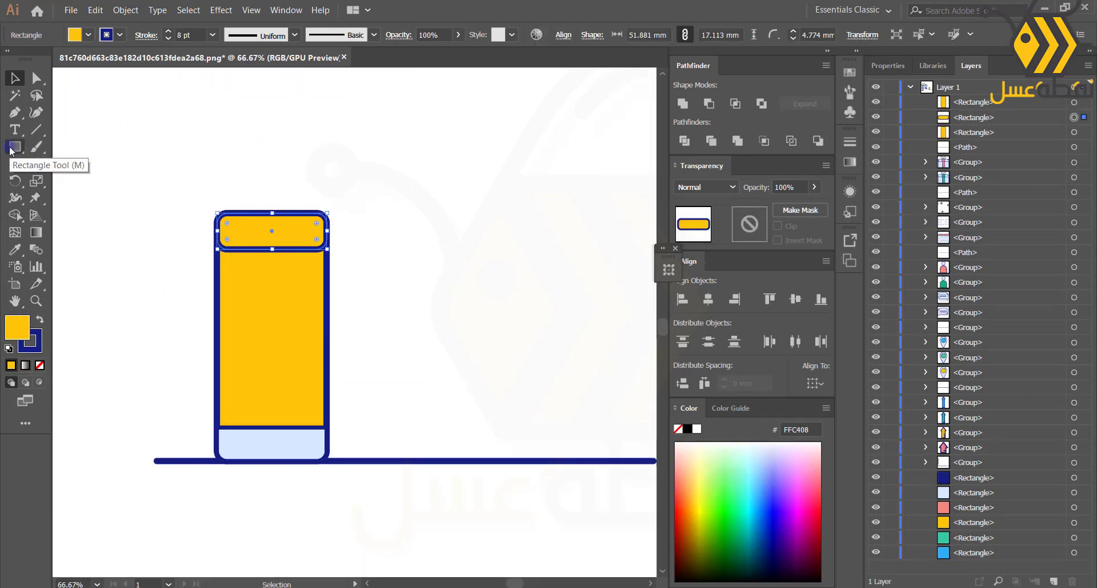
left_click(288, 436)
key("ctrl+plus")
key("ctrl+plus")
left_click(11, 78)
left_click_drag(276, 170, 276, 138)
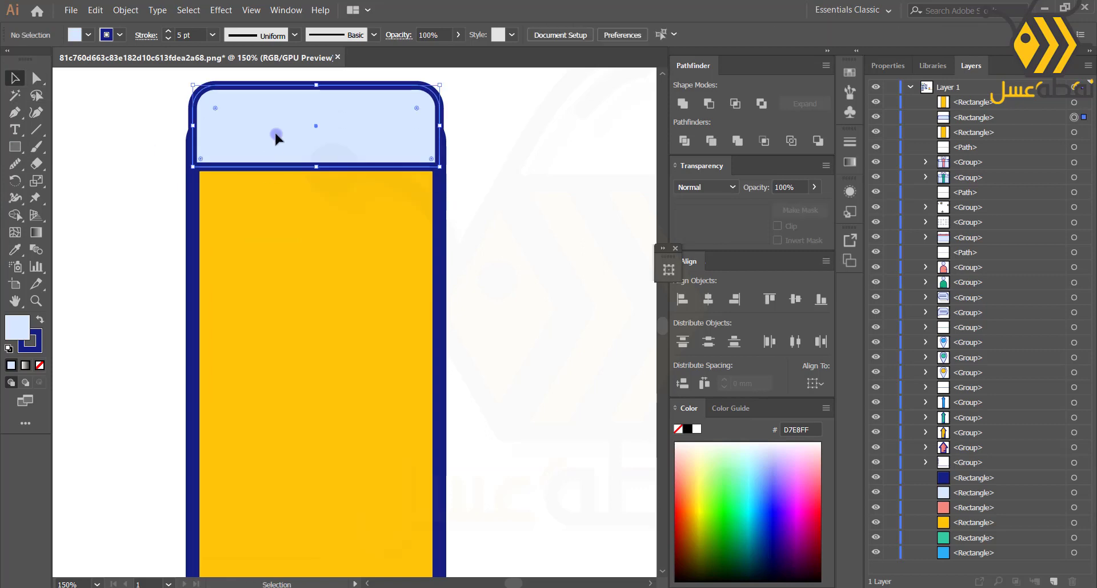
- Round the top strip's upper corners strongly and widen it to cover the full outline width of the yellow body
scroll(229, 150, "down", 1)
scroll(230, 149, "up", 3)
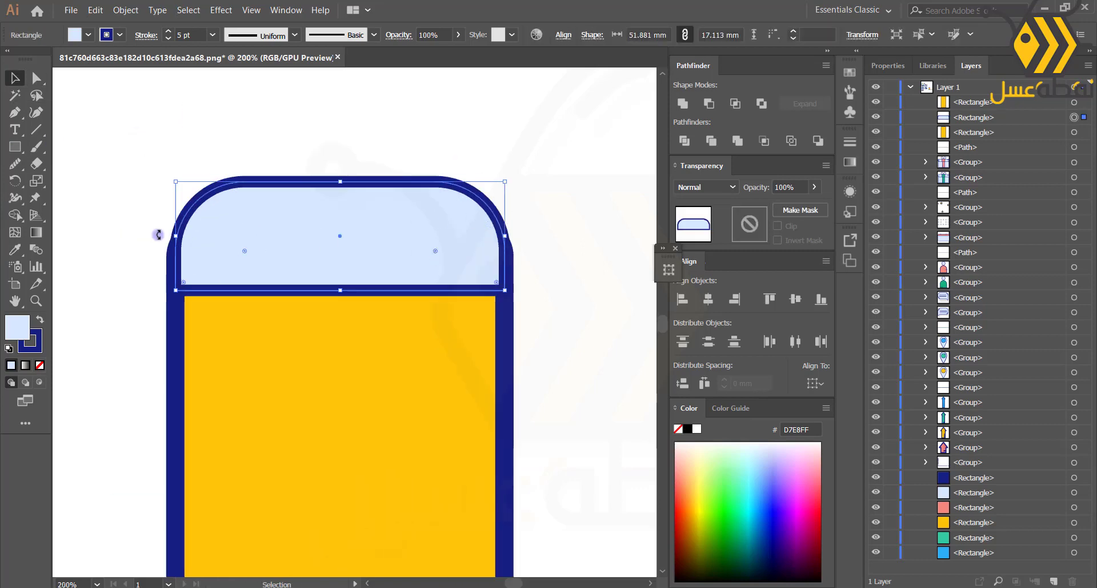
left_click(537, 236)
left_click_drag(505, 236, 511, 236)
left_click(262, 235)
left_click(98, 217)
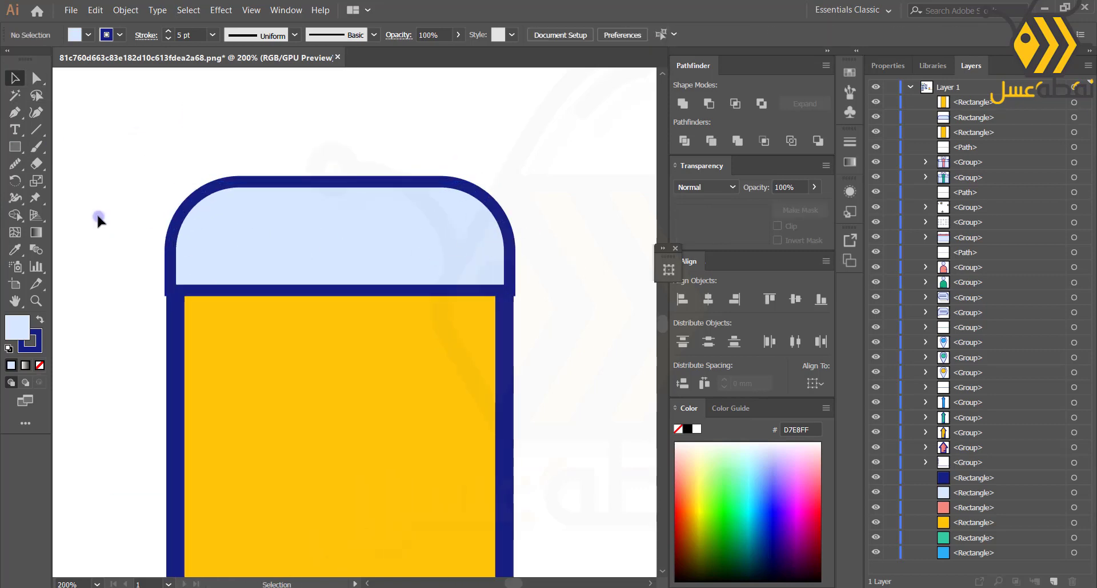
- Line up the lower corners and sides of the top strip with the outline of the yellow body
scroll(162, 285, "up", 2)
left_click(229, 206)
left_click(145, 35)
left_click(72, 90)
key("Escape")
left_click(36, 77)
left_click(137, 284)
left_click_drag(137, 284, 131, 281)
mouse_move(140, 308)
left_mouse_down()
mouse_move(188, 206)
mouse_move(176, 216)
left_mouse_up()
left_click(129, 269)
left_click_drag(617, 341, 280, 362)
left_click(514, 314)
left_click(586, 277)
scroll(586, 276, "down", 4)
left_click_drag(164, 395, 218, 321)
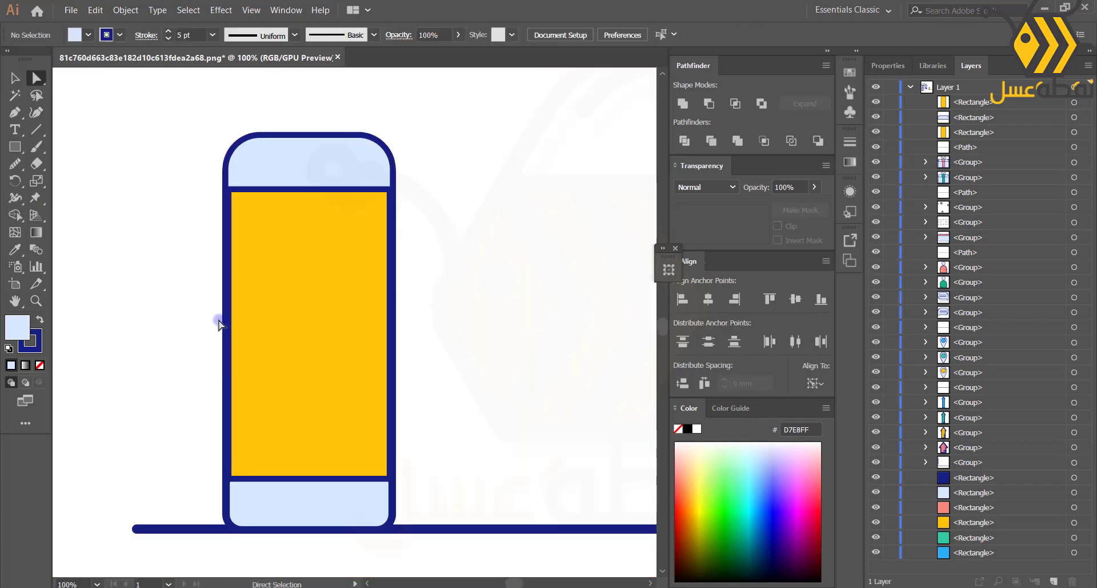
left_click(226, 329)
key("ctrl+c")
key("ctrl+f")
left_click(309, 320)
left_click(34, 347)
left_click(40, 366)
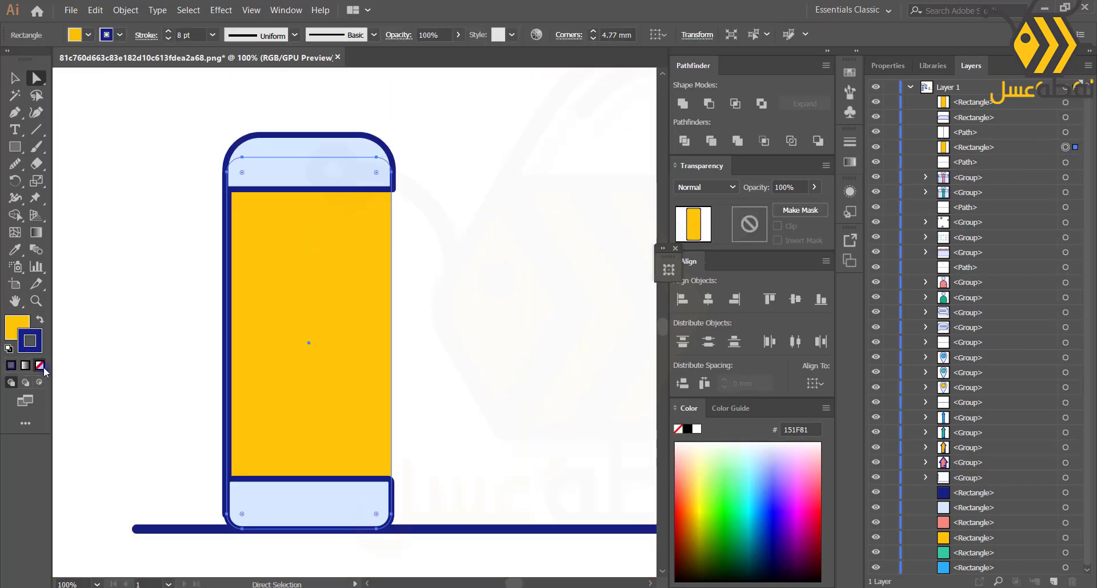
key("ctrl+z")
left_click(127, 329)
left_click(1075, 132)
key("Delete")
- Split the yellow body into a fill-only rectangle without stroke and an 8 pt outline-only copy in front of it
left_click(1075, 136)
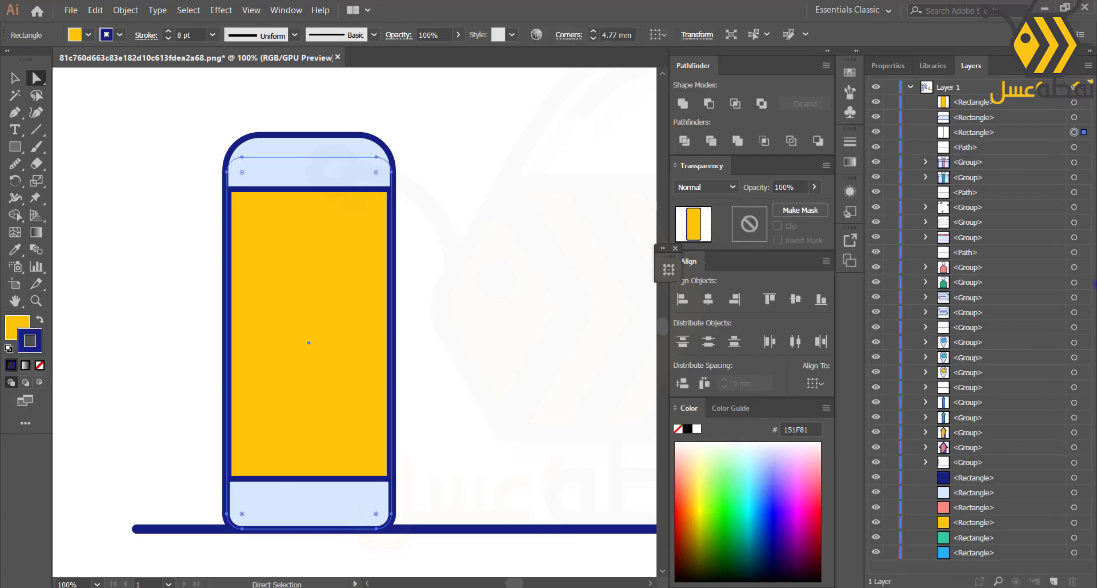
key("v")
key("ctrl+c")
key("ctrl+f")
- Add anchor points on the body outline's left side and cut a small round-ended gap just below its middle
key("p")
scroll(227, 401, "up", 4)
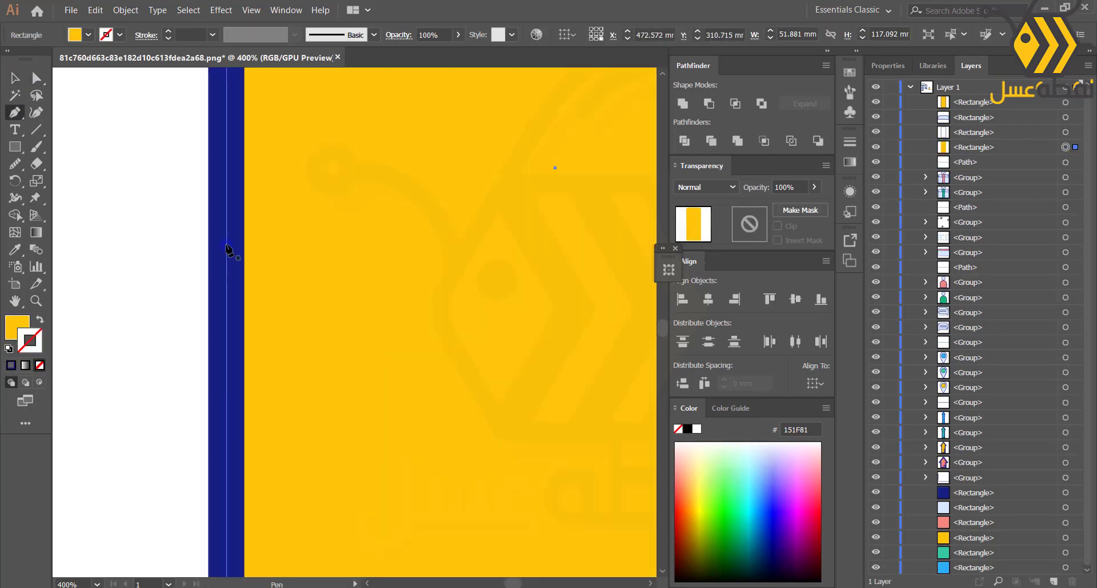
scroll(225, 229, "down", 1)
left_click(1066, 132)
left_click(225, 232)
key("shift+Down")
key("shift+Down")
key("shift+Down")
scroll(169, 285, "down", 4)
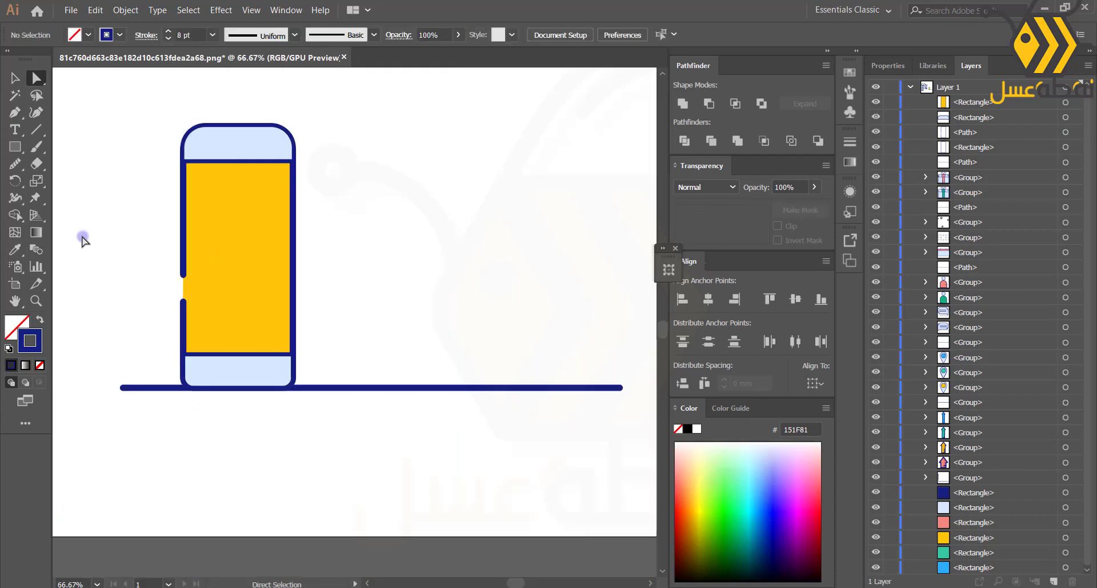
- Set the outline of the pale blue top strip to 7 pt
key("v")
left_click(237, 143)
left_click(154, 196)
scroll(154, 196, "up", 2)
left_click(360, 100)
left_click_drag(204, 163, 204, 270)
scroll(201, 308, "down", 1)
left_click(200, 330)
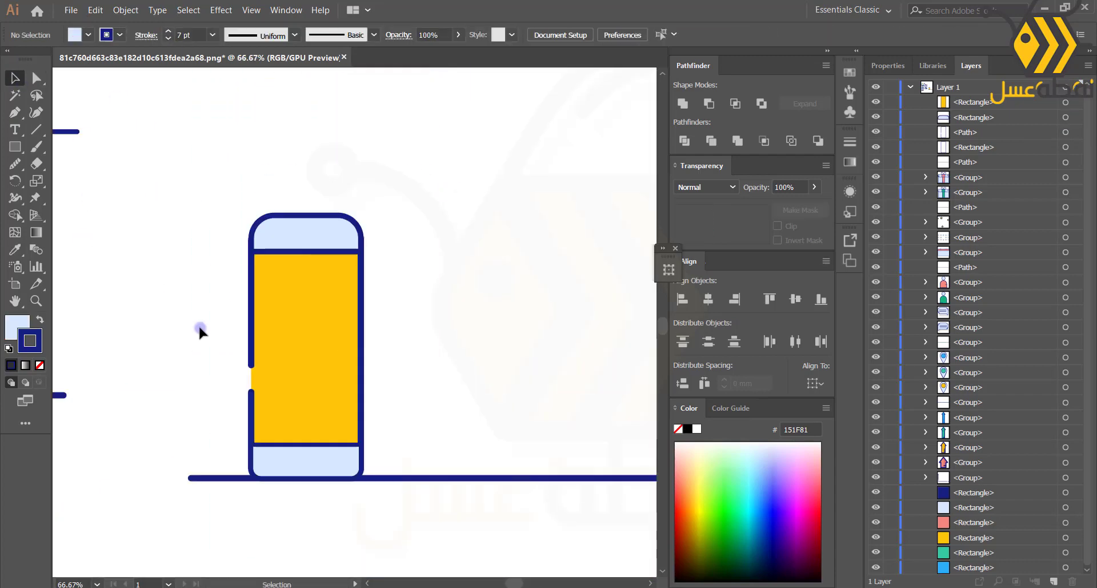
- Draw two stacked pale blue pills with navy outlines across the lower part of the yellow body
mouse_move(274, 432)
left_mouse_down()
mouse_move(344, 400)
mouse_move(296, 302)
left_mouse_up()
key("v")
key("ctrl+plus")
key("ctrl+plus")
left_click(110, 314)
left_click_drag(139, 93, 135, 217)
left_click_drag(289, 439, 289, 360)
key("Delete")
scroll(96, 268, "down", 1)
left_click_drag(96, 268, 117, 404)
scroll(226, 314, "up", 2)
- Draw a horizontal line about 2.3 mm long in the top strip with a 7 pt stroke and round caps
left_click(15, 112)
scroll(190, 298, "up", 1)
left_click(189, 296)
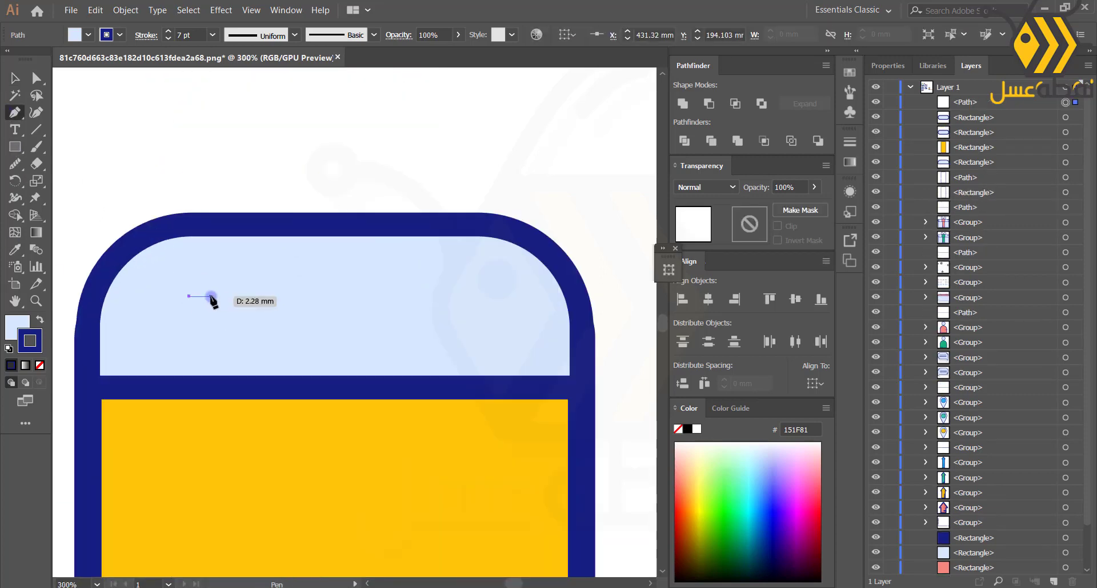
left_click(210, 296)
key("v")
left_click(144, 34)
left_click(77, 88)
left_click(77, 71)
left_click(216, 297)
- Move the short line inward as the left eye and duplicate it on the same level as the right eye
key("p")
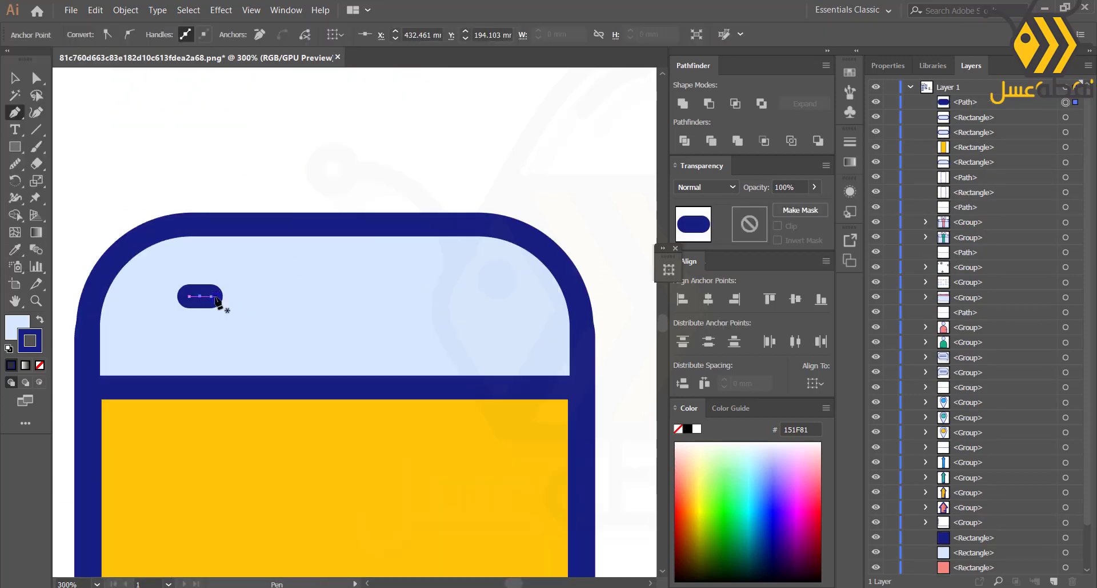
left_click_drag(237, 296, 253, 296)
left_click_drag(253, 296, 432, 296)
left_click(252, 296, "shift")
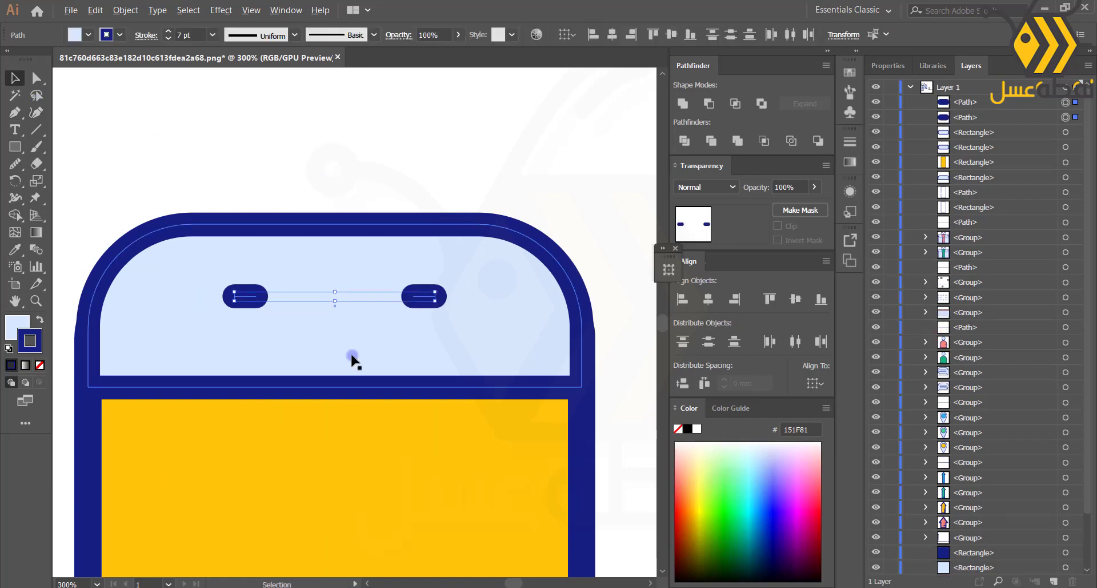
scroll(352, 360, "up", 1)
- Draw a straight mouth line about 8.4 mm long with a 7 pt stroke between and slightly below the eyes
left_click(14, 112)
left_click(276, 299)
left_click(382, 299)
key("v")
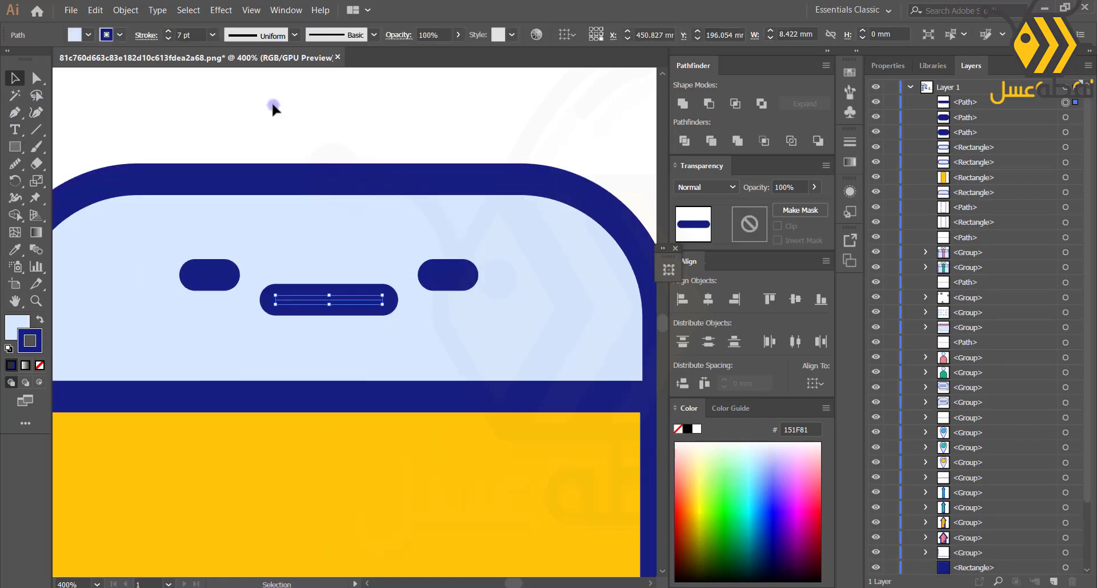
left_click(273, 107)
scroll(289, 136, "down", 4)
- Draw a rectangle about 4.8 by 6.7 mm above the head, filled with the body's yellow and outlined at 5 pt
left_click_drag(264, 155, 280, 161)
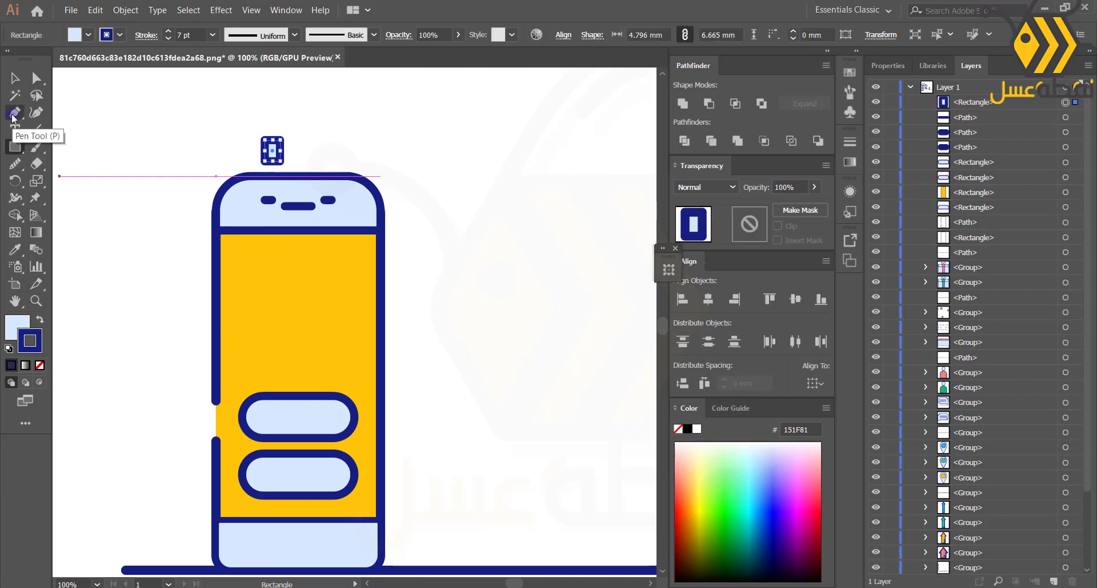
left_click(14, 249)
left_click(274, 269)
left_click(168, 31)
left_click(168, 31)
left_click(168, 31)
- Send the small yellow rectangle behind the head and duplicate it on the right as a matching second terminal
scroll(205, 155, "up", 1)
left_click(16, 78)
key("ctrl+[")
key("ctrl+[")
key("ctrl+[")
key("ctrl+[")
key("ctrl+[")
key("ctrl+[")
key("ctrl+[")
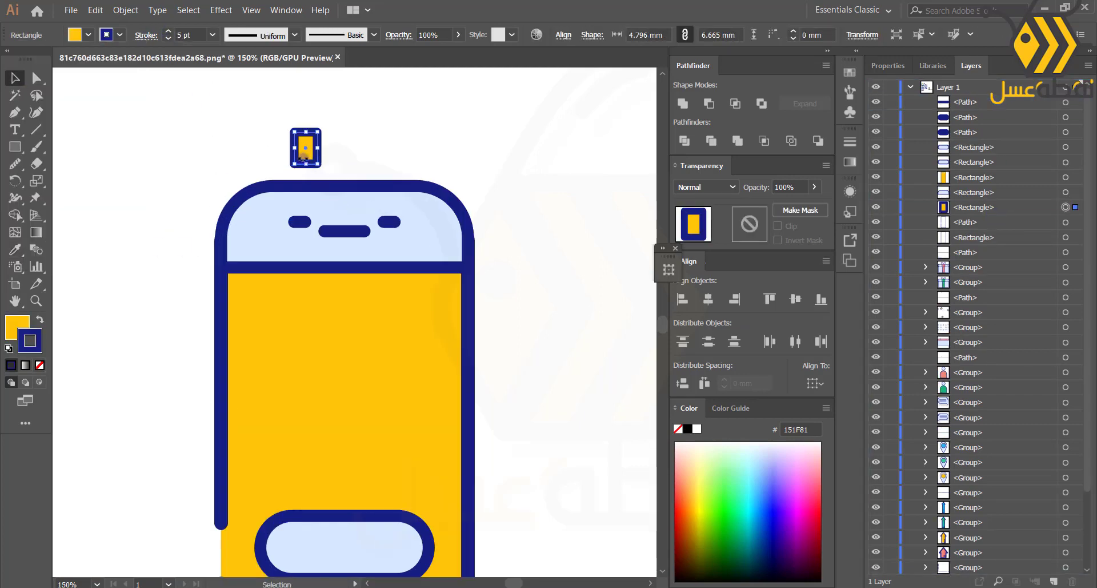
left_click_drag(298, 166, 381, 166, "alt")
left_click(163, 254)
- Group all parts of the yellow character and duplicate the group to its right on the baseline
scroll(162, 254, "down", 3)
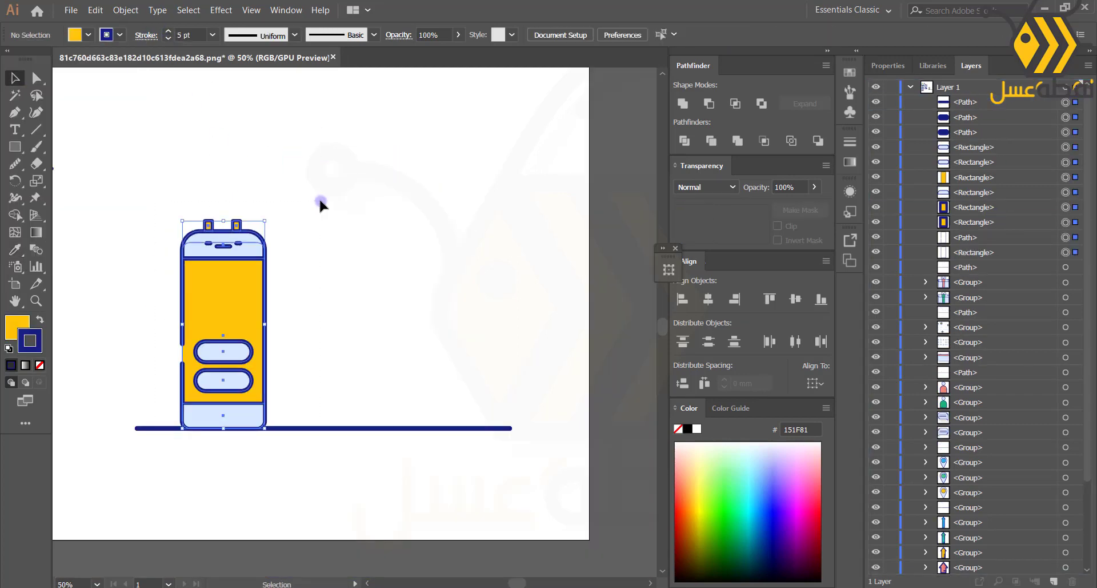
key("ctrl+g")
left_click_drag(208, 309, 327, 310, "alt")
scroll(328, 312, "up", 1)
left_click(267, 303)
scroll(272, 354, "up", 1)
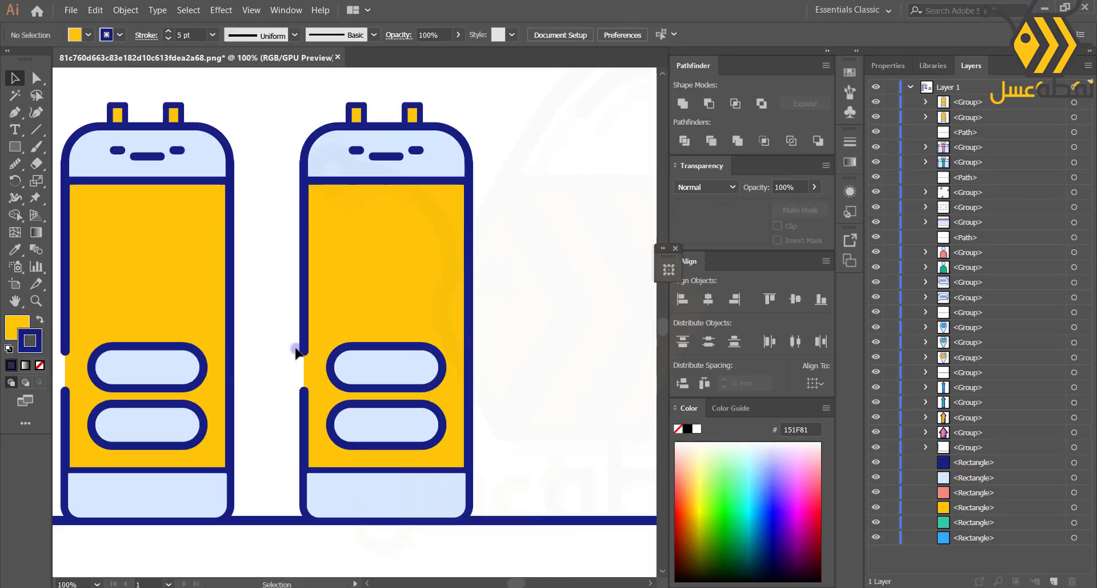
- Delete the upper pill from the second character
key("a")
left_click(298, 349)
scroll(296, 351, "up", 1)
scroll(269, 404, "down", 2)
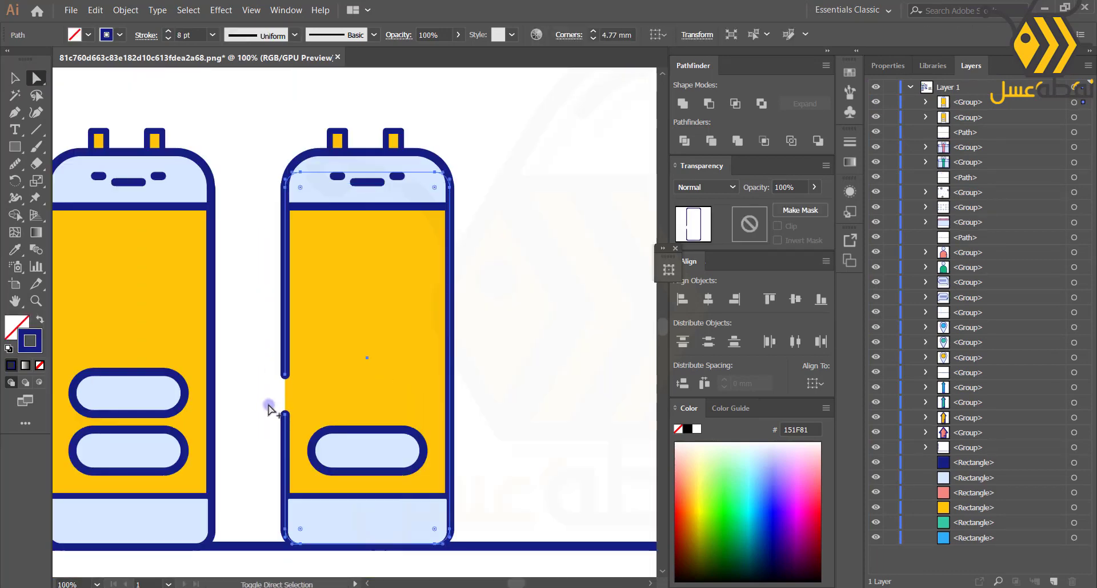
- Close the gap in the left side of the second character's outline
left_click(268, 429)
scroll(268, 433, "up", 2)
left_click(300, 349)
scroll(264, 349, "up", 3)
left_click(926, 101)
left_click(1066, 238)
left_click(382, 324)
left_click(266, 433)
scroll(267, 432, "down", 2)
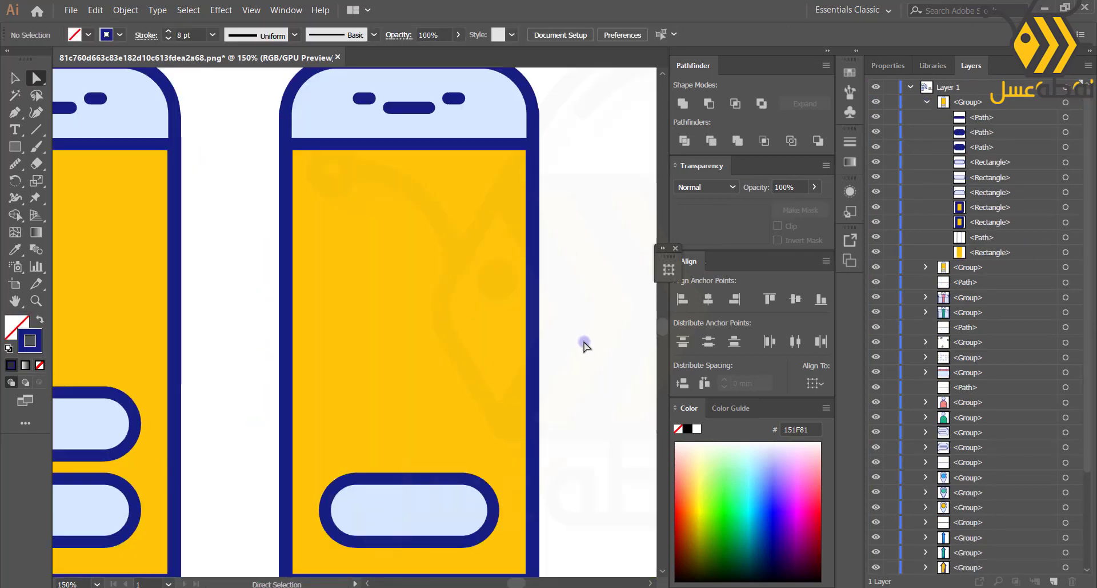
- Add anchors on the second character's right outline and cut two small gaps near the top with a short dash between them
scroll(583, 343, "up", 1)
left_click(1066, 237)
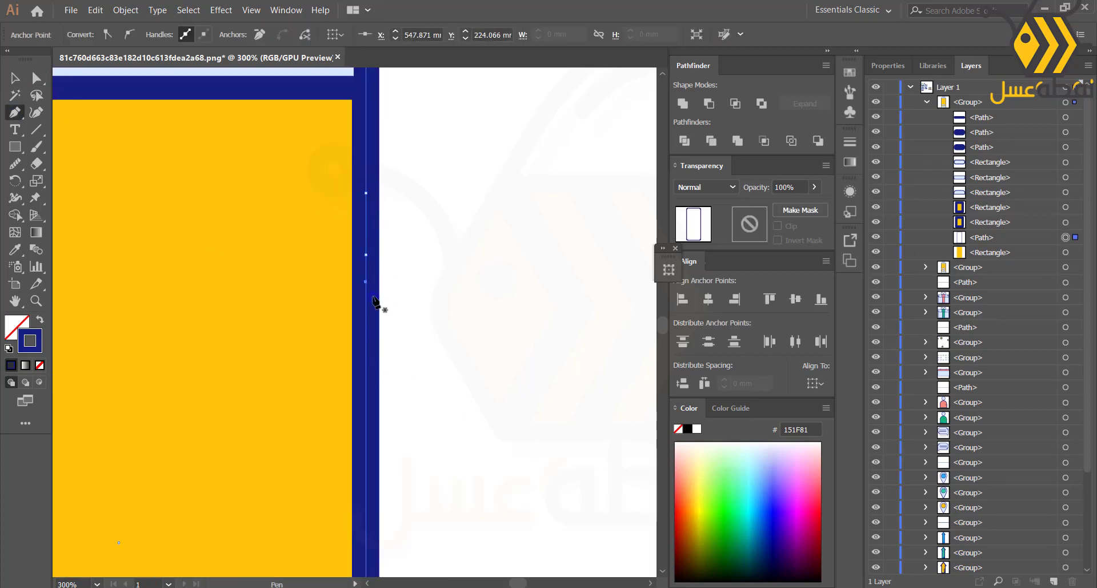
left_click(366, 237)
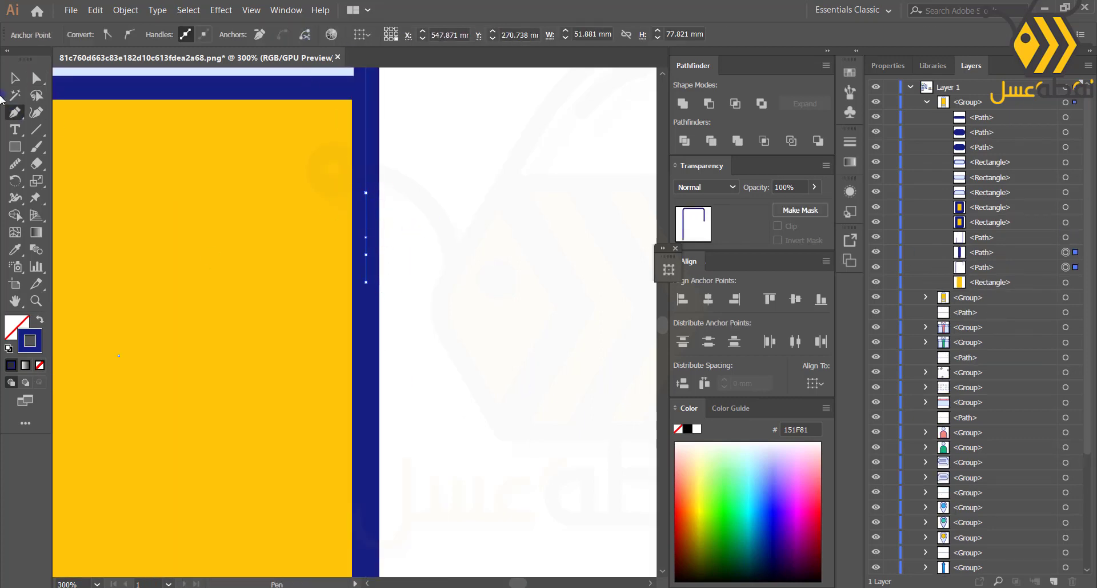
key("a")
scroll(363, 283, "up", 1)
key("Up")
left_click_drag(363, 278, 363, 340)
left_click(362, 295)
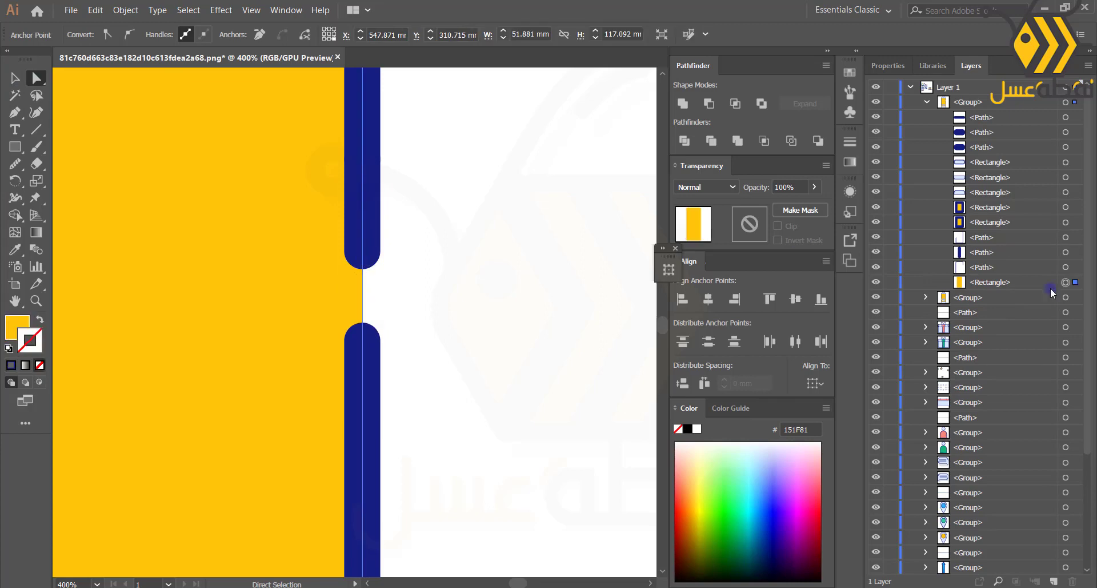
left_click(1066, 252)
left_click_drag(362, 159, 362, 237)
scroll(412, 267, "down", 6)
- Fill the second character's body with the salmon color of the palette
left_click(320, 282)
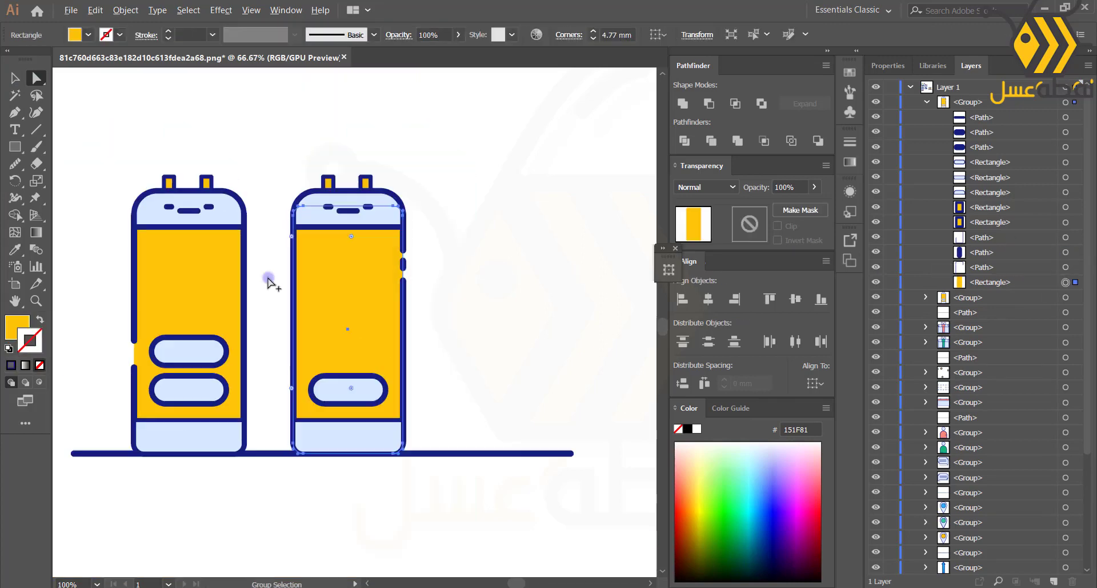
key("i")
left_click(114, 134)
key("v")
left_click(470, 358)
- Turn the salmon character's left eye into a 6 pt diagonal line about 1.6 mm wide and mirror a copy to form a cross
scroll(503, 415, "up", 6)
left_click_drag(384, 383, 398, 421)
left_click(311, 304)
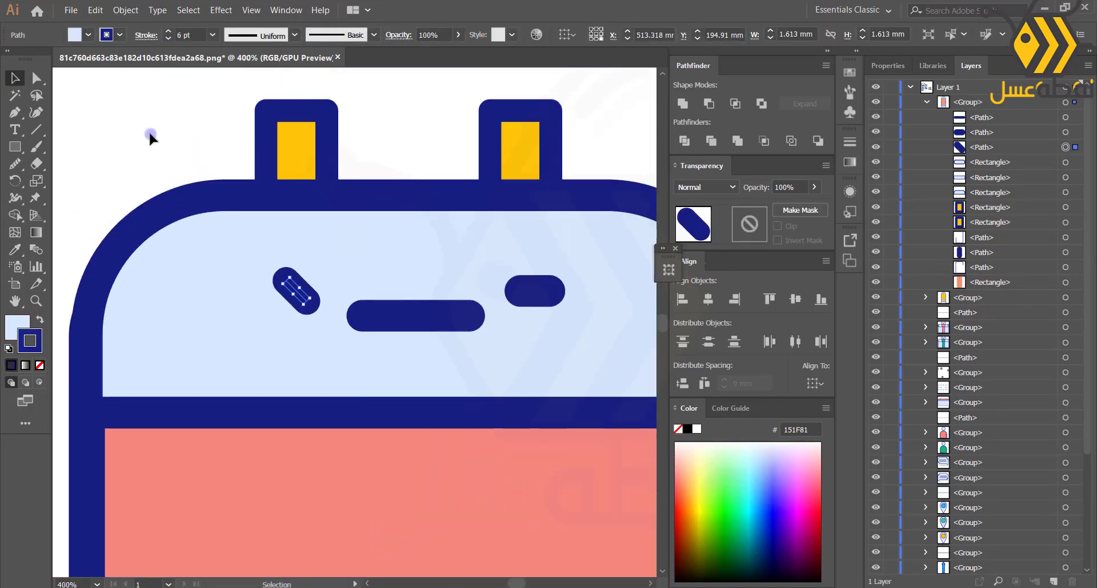
right_click(290, 293)
left_click(510, 369)
left_click(475, 392)
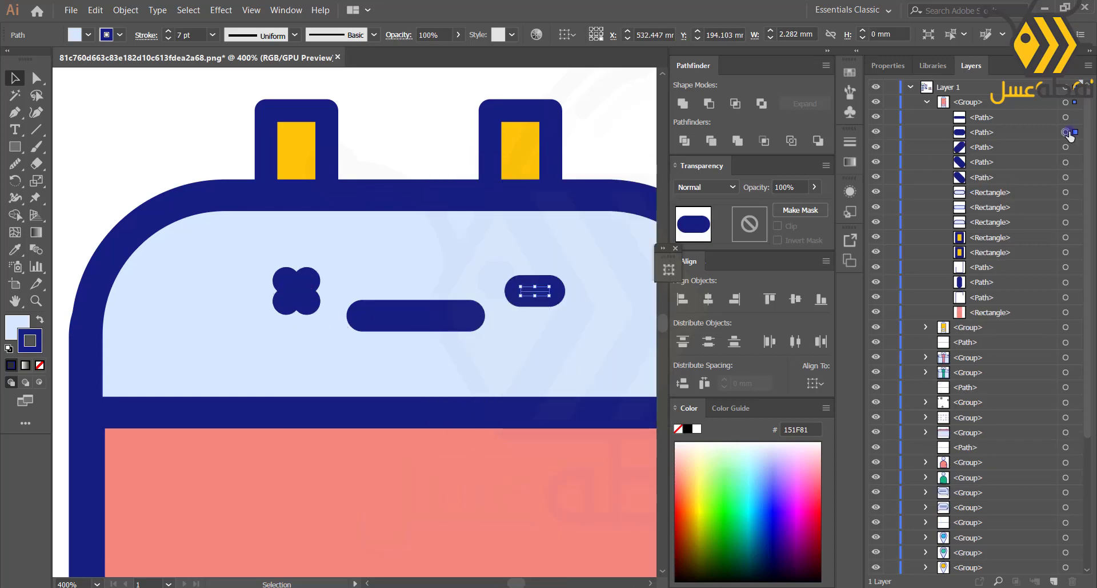
- Replace the salmon character's right eye with a duplicate of the grouped cross
key("Delete")
key("ctrl+g")
left_click_drag(306, 289, 530, 289)
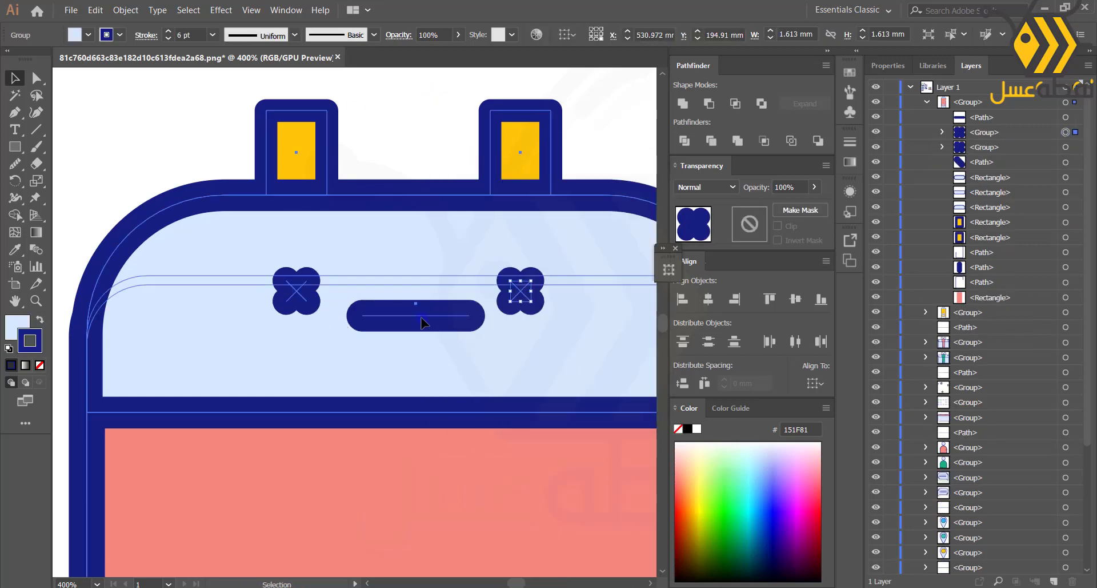
- Bend the salmon character's mouth line upward in the middle into a frown
left_click(421, 319, "ctrl")
left_click(16, 112)
left_click_drag(413, 316, 413, 304)
left_click(383, 130)
key("ctrl+minus")
key("ctrl+minus")
key("ctrl+z")
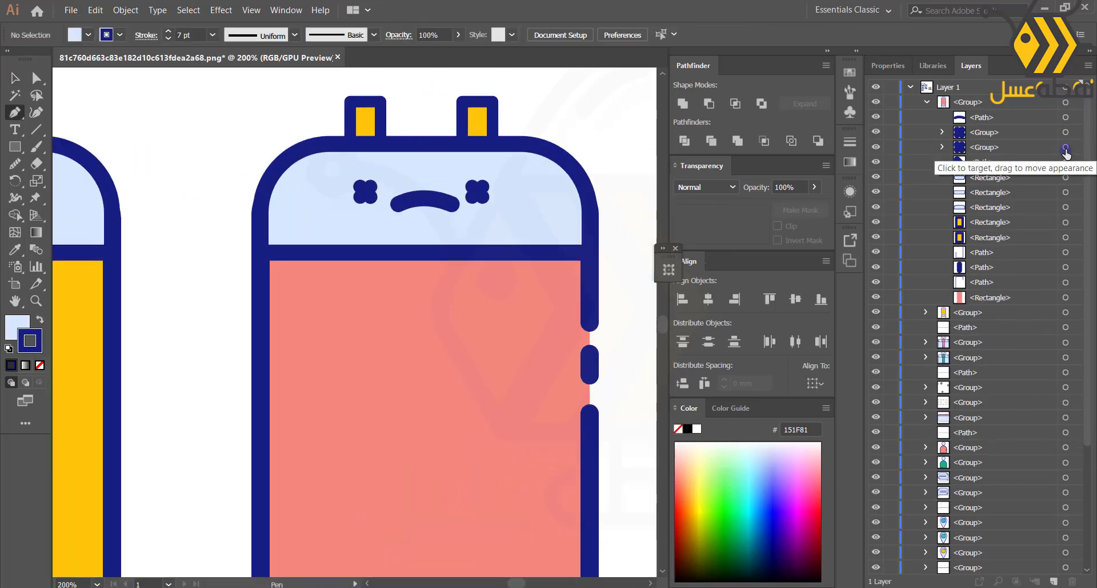
- Remove the leftover diagonal line beneath the salmon character's left cross eye
left_click(1065, 147)
left_click(1065, 132, "shift")
key("v")
key("ctrl+minus")
key("ctrl+minus")
key("ctrl+minus")
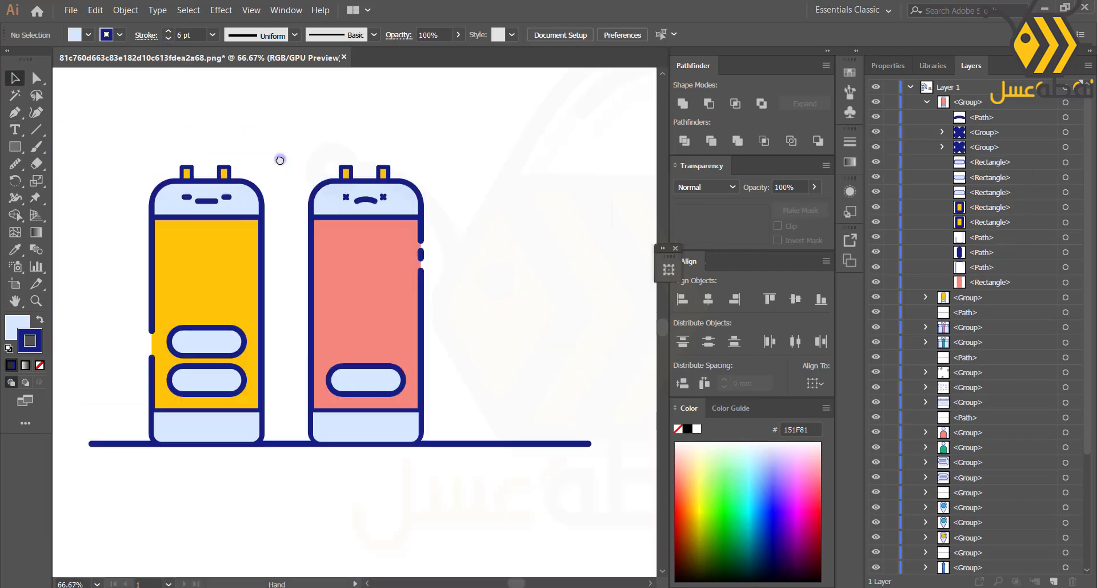
- Duplicate the salmon character to its right on the baseline, spaced like the first two
left_click(927, 102)
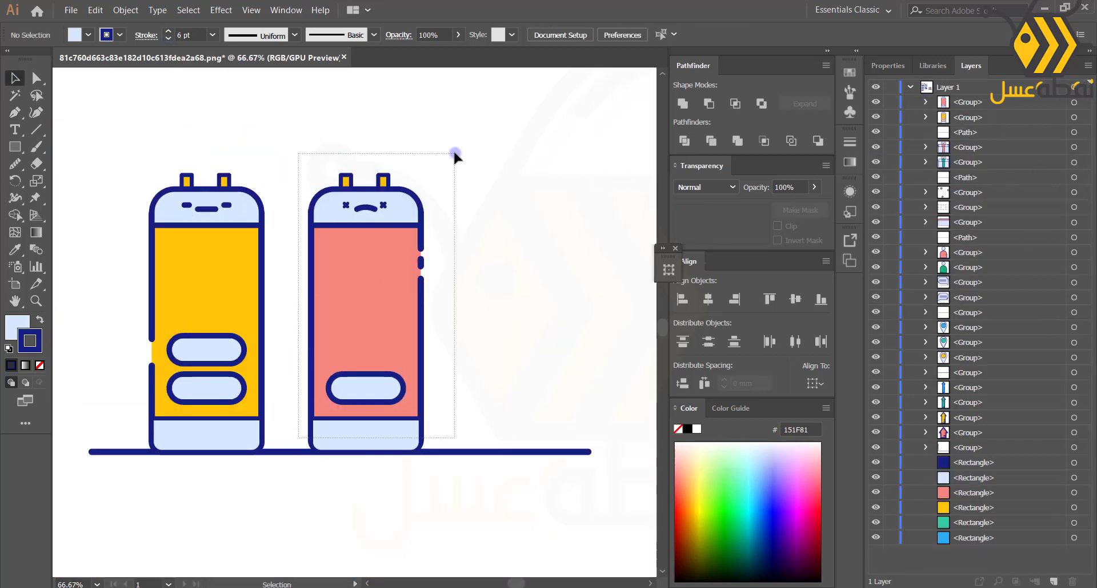
left_click_drag(368, 276, 515, 278, "alt+shift")
left_click_drag(526, 267, 528, 267)
key("ctrl+shift+a")
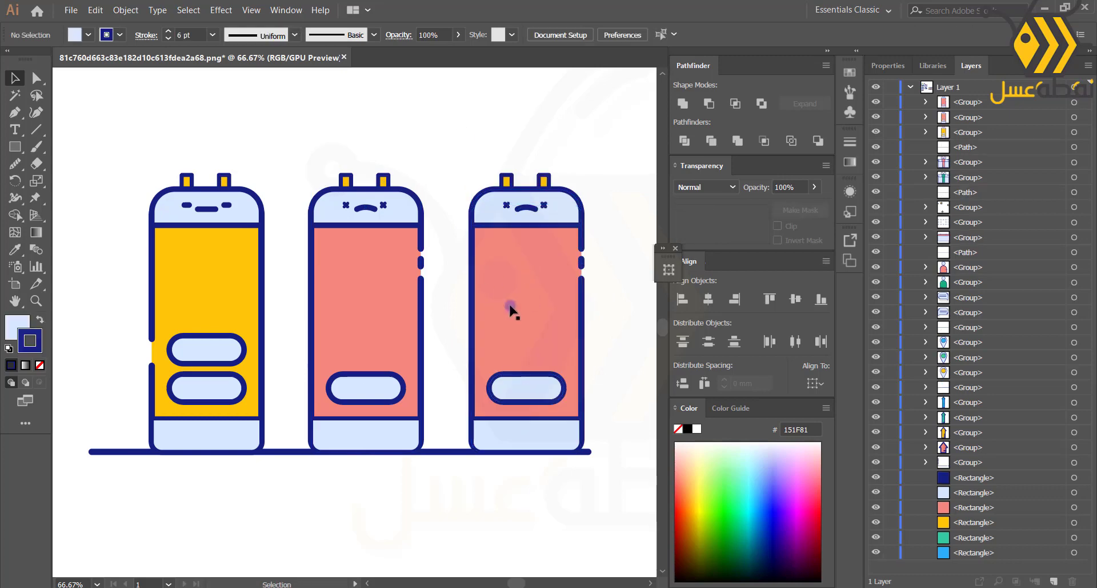
- Recolour the third character's body rectangle green and set its stroke to 0 pt
left_click(926, 102)
left_click(1066, 297)
left_click(926, 101)
left_click(926, 102)
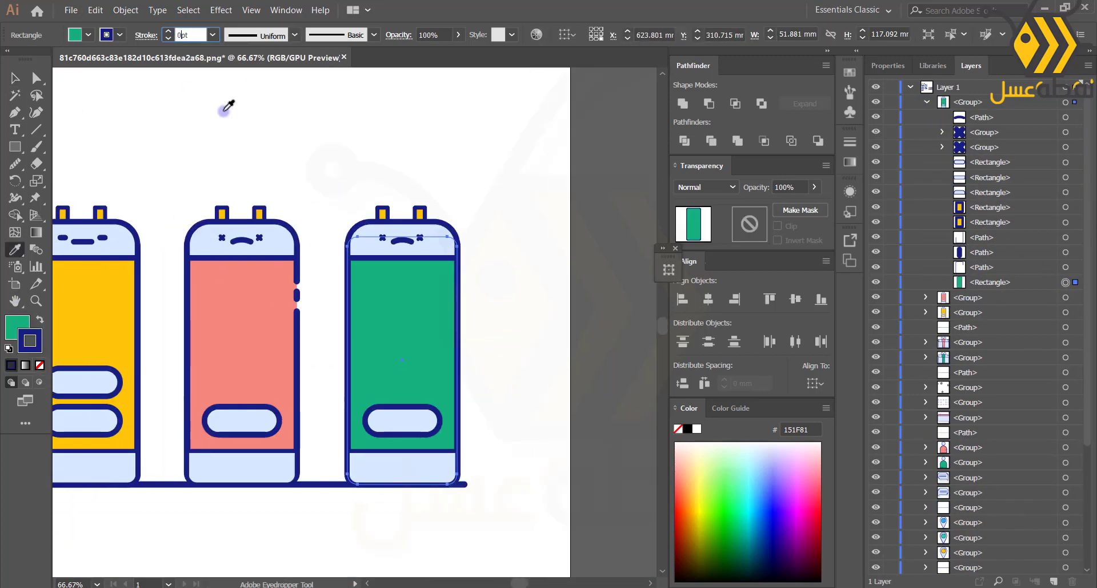
key("ctrl+shift+a")
key("v")
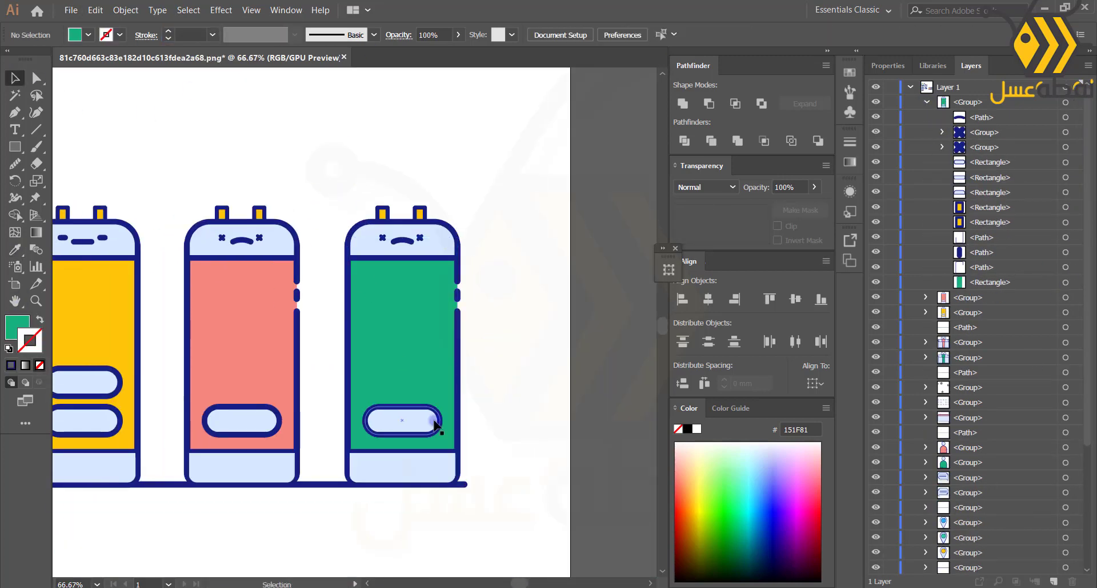
- Copy the green character's pill bar upward to make an evenly spaced stack of five bars
scroll(435, 426, "up", 2)
left_click_drag(362, 392, 361, 308)
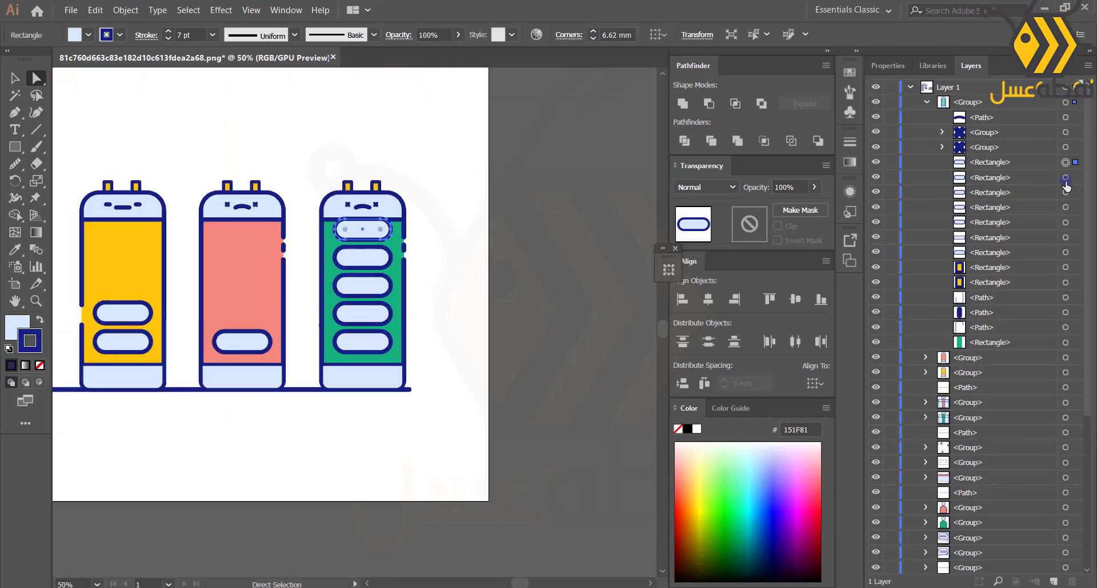
left_click_drag(1066, 182, 1079, 281)
- Replace the green character's cross eyes and frown with two short lines bent upward as closed happy eyes
scroll(286, 213, "up", 7)
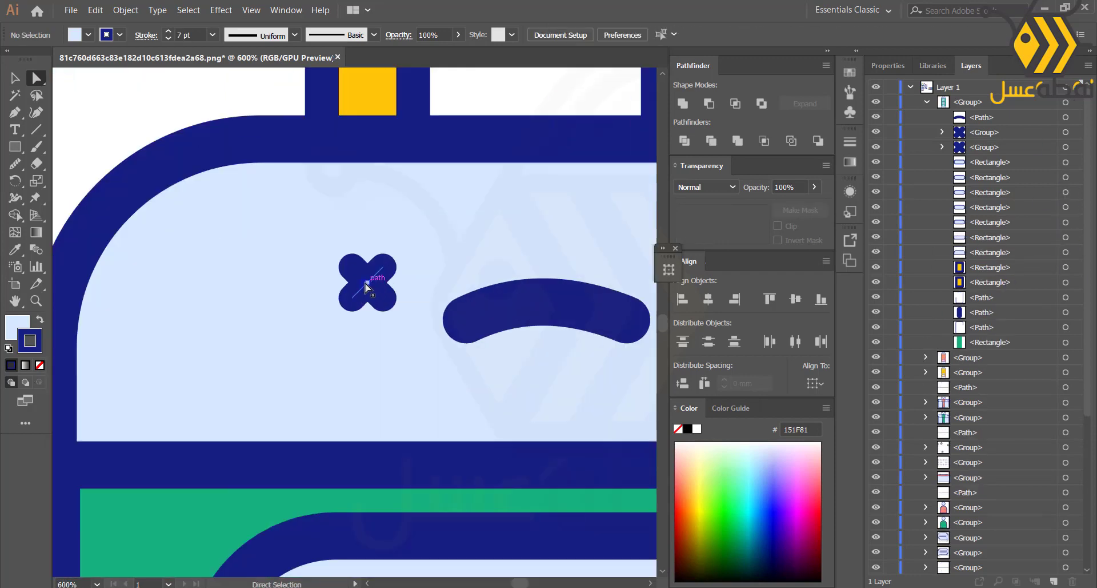
left_click(1066, 117)
key("ctrl+x")
key("p")
key("ctrl+v")
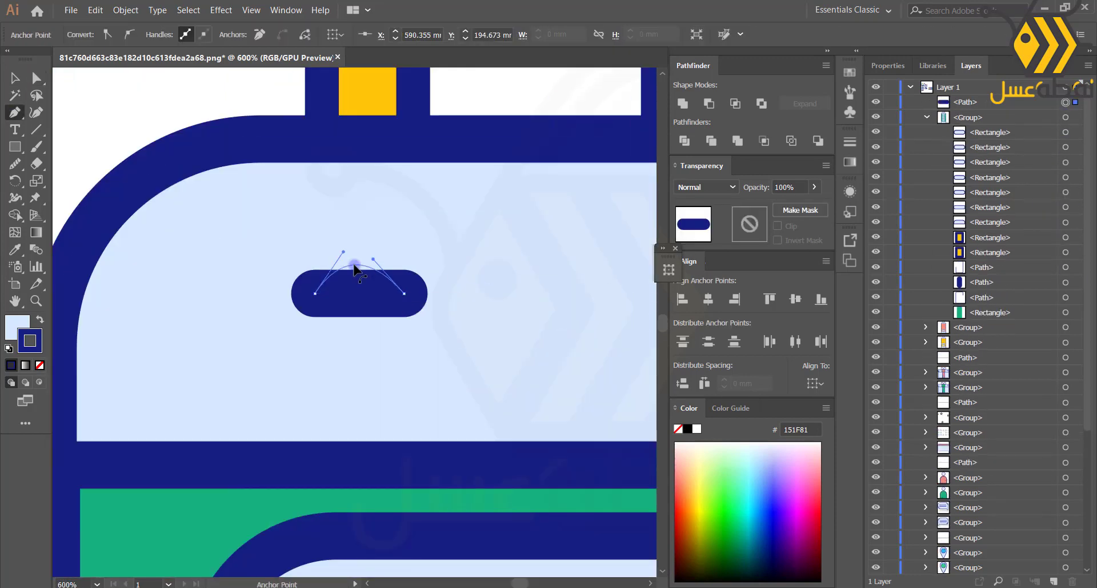
scroll(368, 297, "down", 3)
left_click_drag(367, 304, 482, 305)
- Draw a round mouth about 4.5 mm wide on the green character with a 3 pt outline and a near-white fill
scroll(433, 332, "up", 2)
left_click(69, 177)
left_click_drag(423, 321, 454, 350)
left_click(168, 38)
double_click(17, 327)
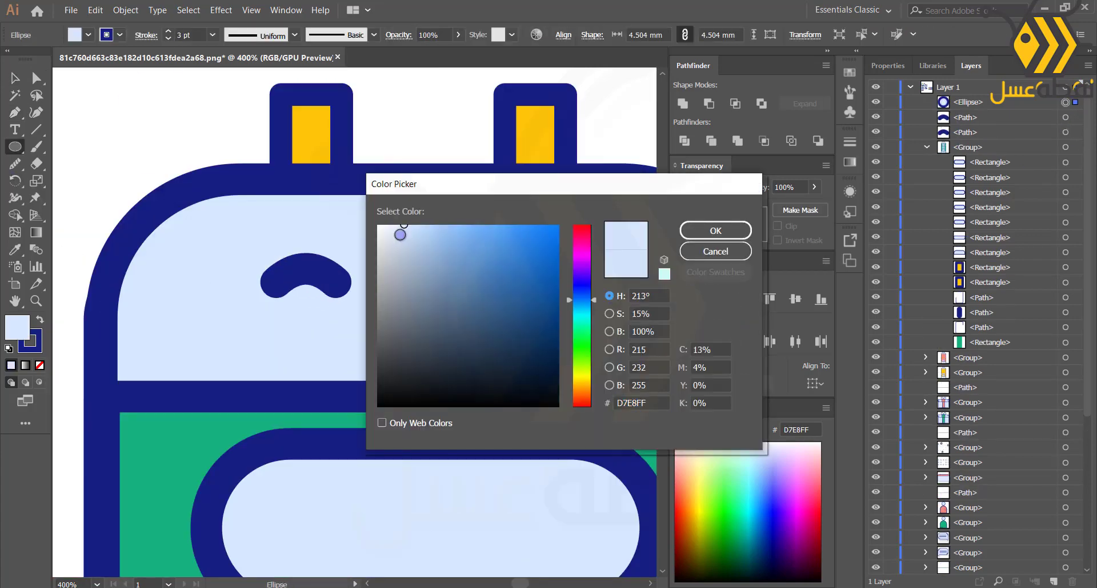
left_click(383, 226)
left_click(715, 229)
key("v")
- Move the new eyes and mouth into the green character's group
left_click(86, 178)
scroll(152, 215, "down", 6)
left_click_drag(1003, 130, 989, 151)
- Recolour the salmon character's two top terminals with its salmon body colour
scroll(410, 184, "up", 4)
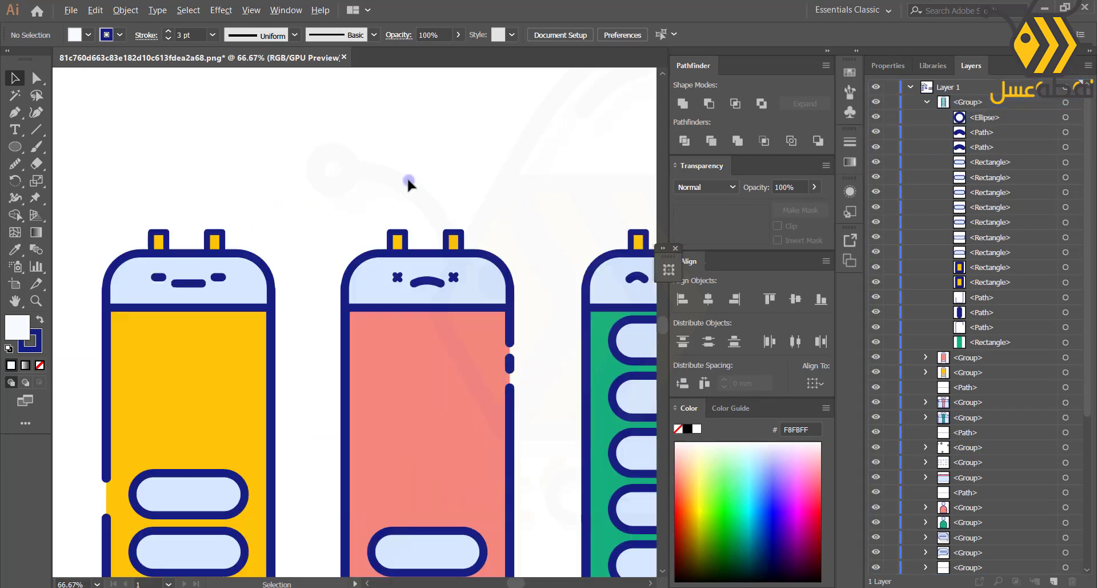
key("a")
left_click(394, 291)
left_click(502, 291, "shift")
scroll(585, 243, "down", 3)
key("i")
left_click(538, 332)
- Recolour the green character's two terminals green and set the terminal outlines of both characters to 5 pt
key("a")
left_click_drag(399, 312, 485, 323)
scroll(375, 257, "down", 3)
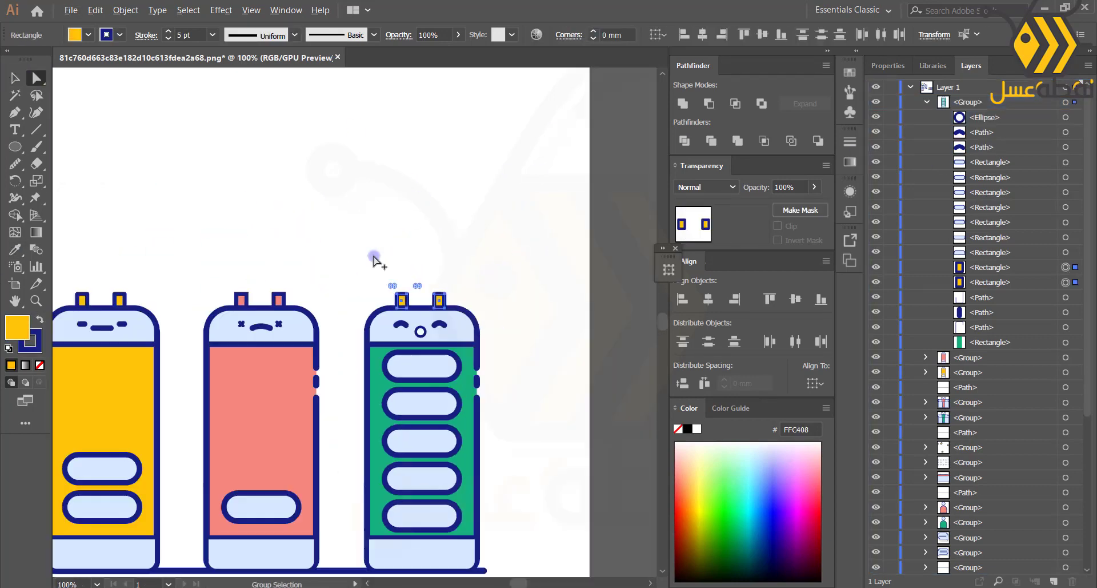
key("i")
left_click(595, 337)
key("v")
scroll(440, 265, "up", 3)
left_click(168, 39)
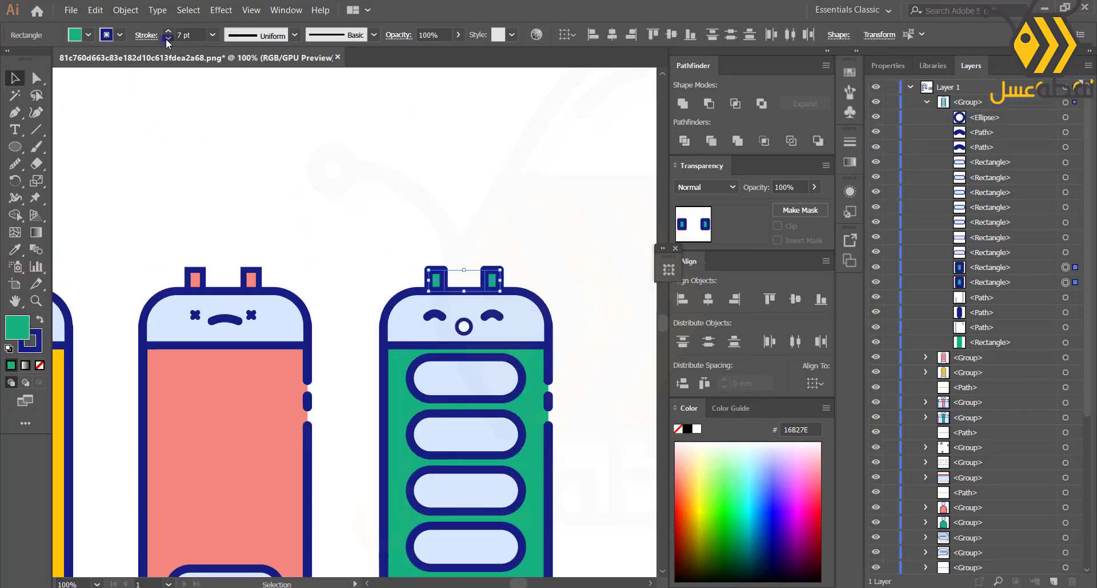
left_click(925, 357)
scroll(291, 171, "down", 1)
scroll(546, 555, "down", 2)
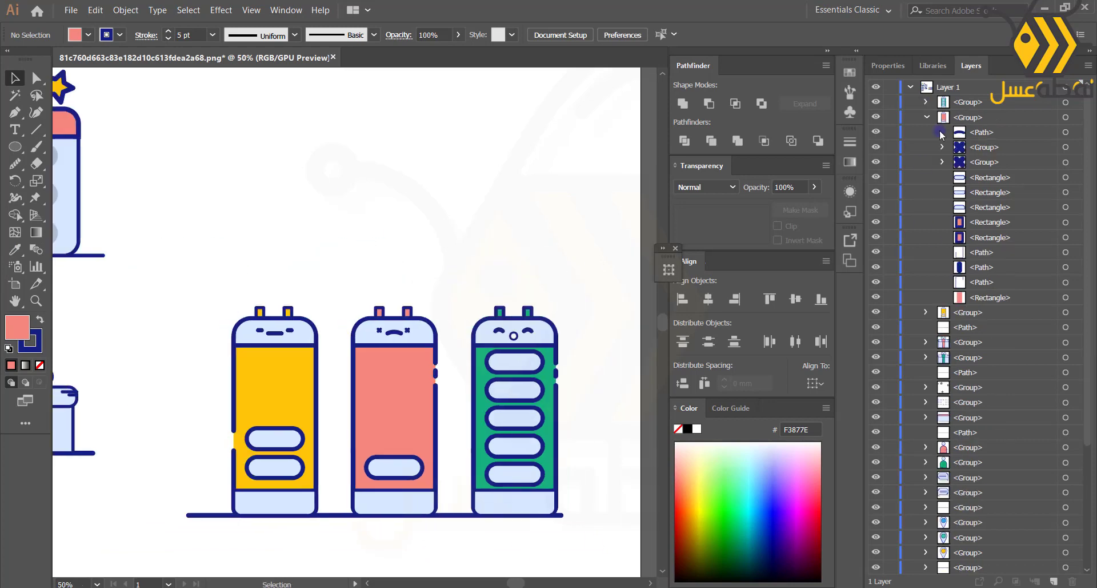
- Extend the green character's upper right outline down to the short dash and lower the end of the segment below it
left_click_drag(290, 441, 502, 405)
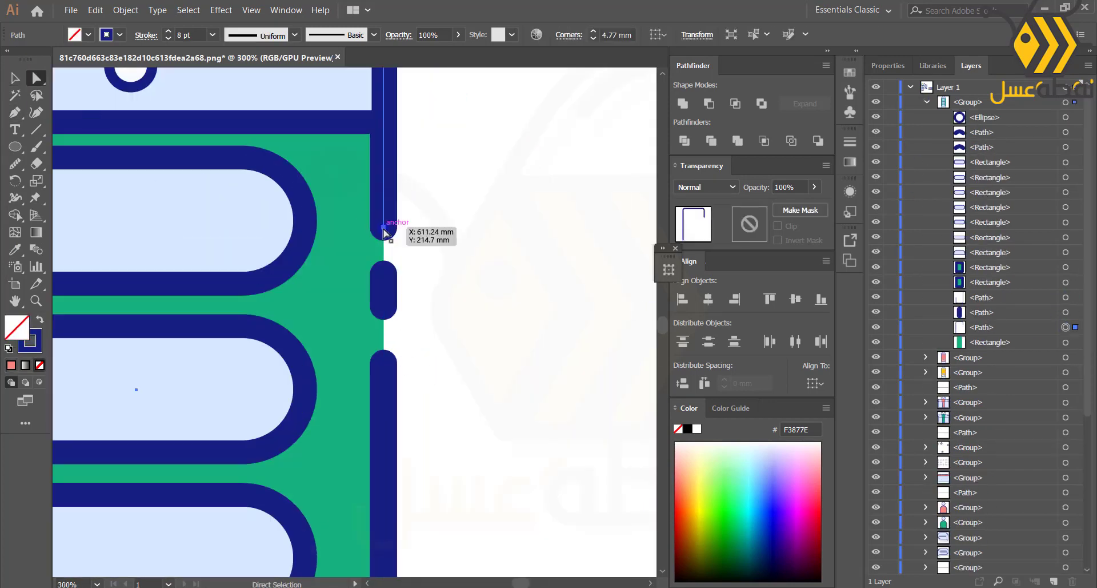
left_click_drag(383, 228, 426, 313)
left_click(443, 369)
left_click(1066, 297)
left_click_drag(384, 363, 483, 572)
scroll(476, 408, "down", 3)
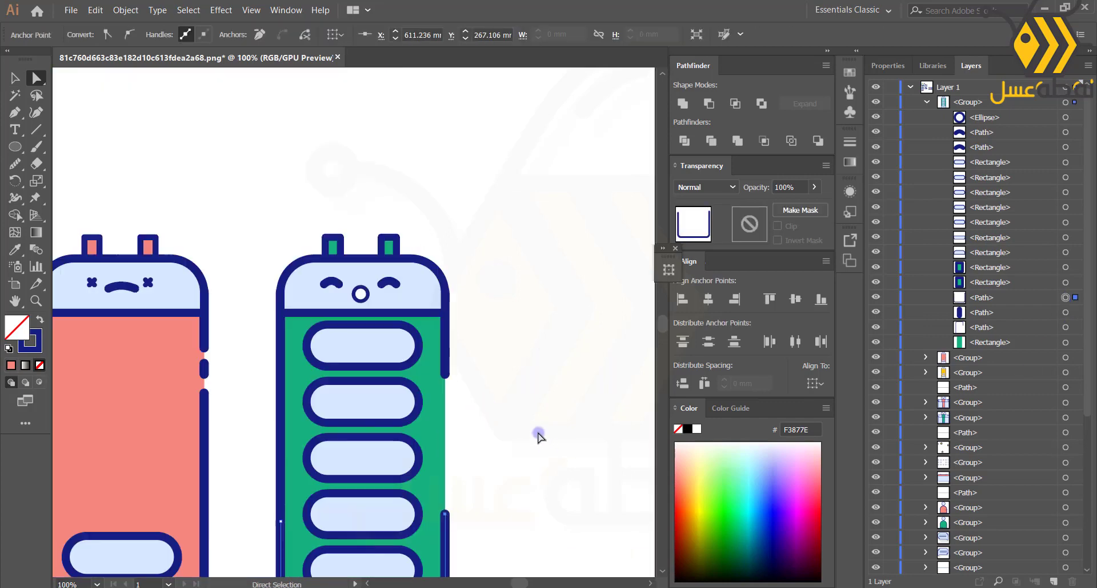
- Lengthen the short middle dash of the green character's right outline downward, leaving one small gap above the lower segment
left_click(1065, 312)
scroll(440, 362, "up", 3)
left_click_drag(458, 417, 457, 515)
scroll(485, 409, "down", 2)
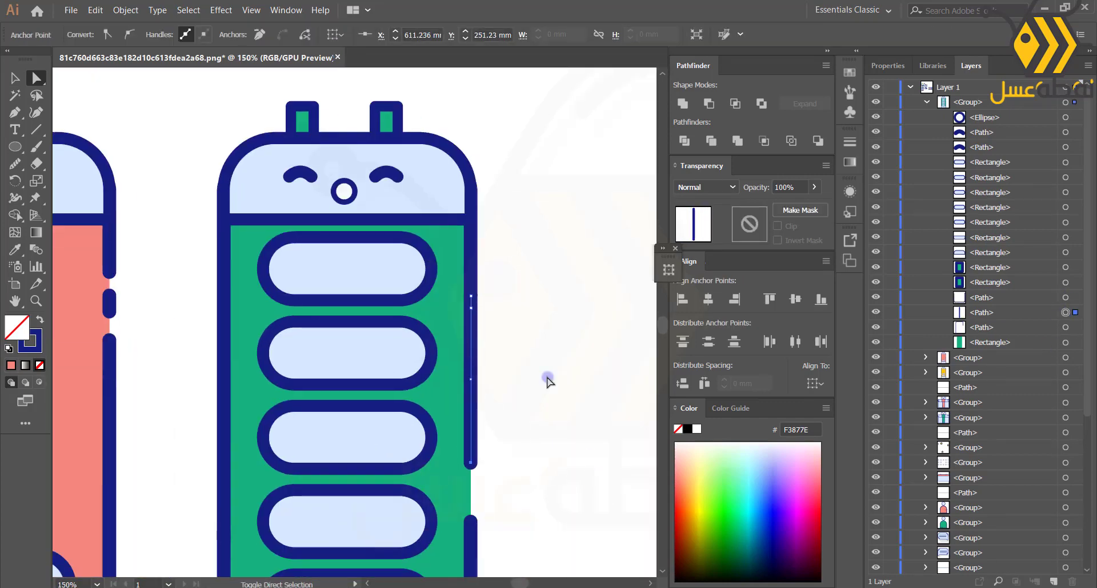
- Draw two staggered horizontal accent lines inward from the right edge of the green character's base
scroll(547, 381, "down", 3)
key("p")
scroll(543, 549, "up", 4)
left_click(520, 369)
left_click(429, 369)
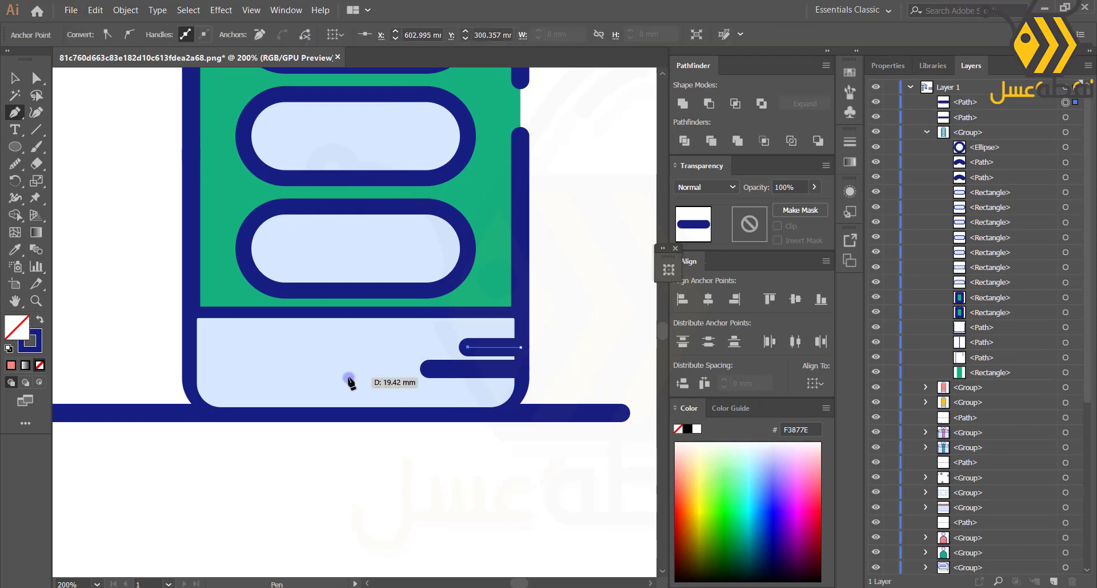
scroll(349, 377, "down", 3)
key("v")
left_click(400, 457)
- Move the two base accent lines into the green character's group
scroll(400, 451, "up", 2)
left_click_drag(987, 105, 976, 133)
left_click(426, 417)
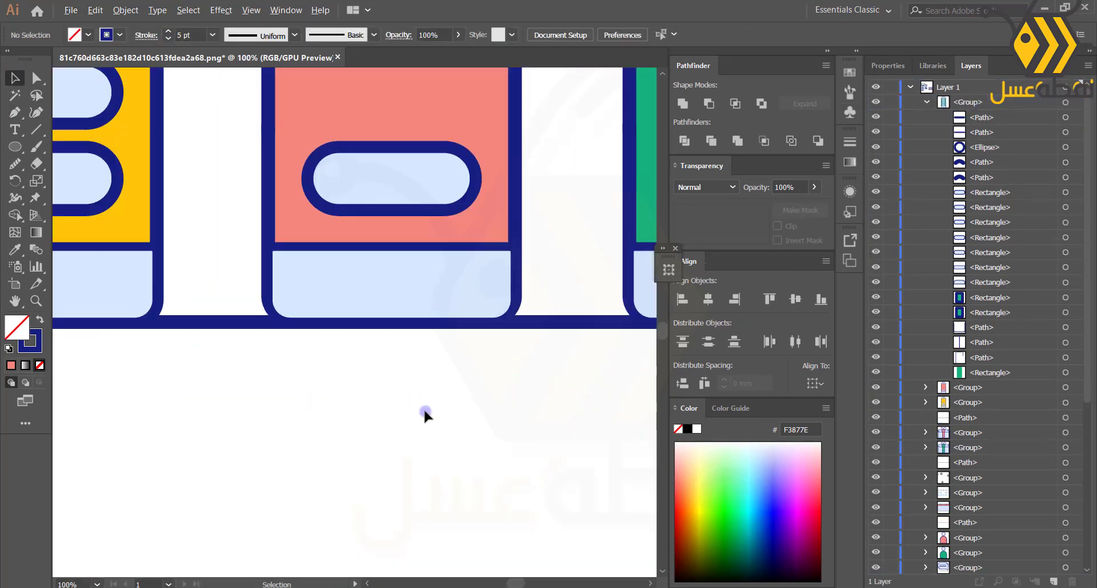
- Draw two horizontal 5 pt dashes in a row from the left edge of the salmon character's head, below its eye
left_click_drag(426, 417, 485, 557)
left_click(14, 113)
scroll(320, 412, "down", 2)
scroll(317, 348, "up", 4)
left_click(362, 292)
left_click(424, 294, "shift")
left_click(453, 293)
left_click(517, 292, "shift")
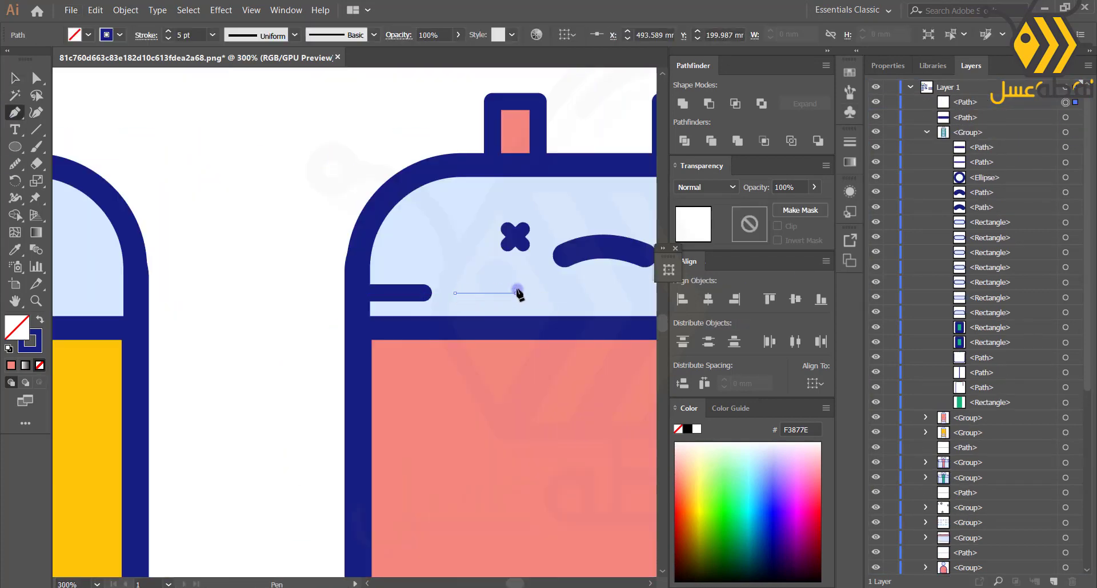
key("v")
- Draw a vertical accent line about 15.5 mm long down from the yellow character's head divider, near its right side
scroll(297, 258, "down", 5)
scroll(121, 348, "up", 2)
left_click(15, 113)
left_click(380, 169)
left_click(381, 217, "shift")
key("Escape")
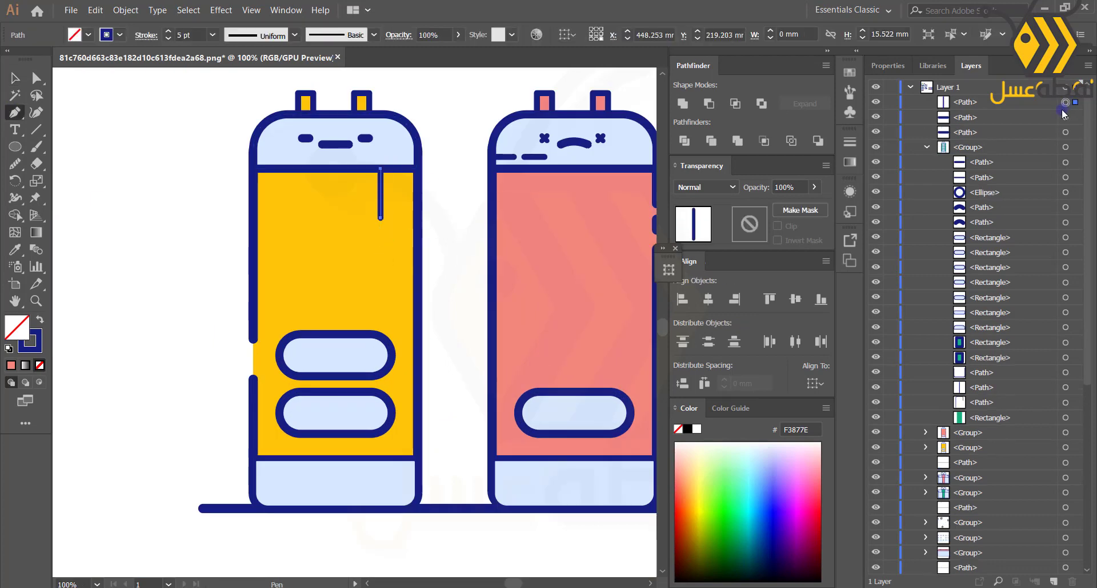
- Draw a shorter vertical line with a small dash beneath it, left of the yellow character's accent line
left_click(162, 189, "ctrl")
scroll(391, 188, "up", 4)
left_click(378, 106)
left_click(378, 190, "shift")
left_click(379, 219)
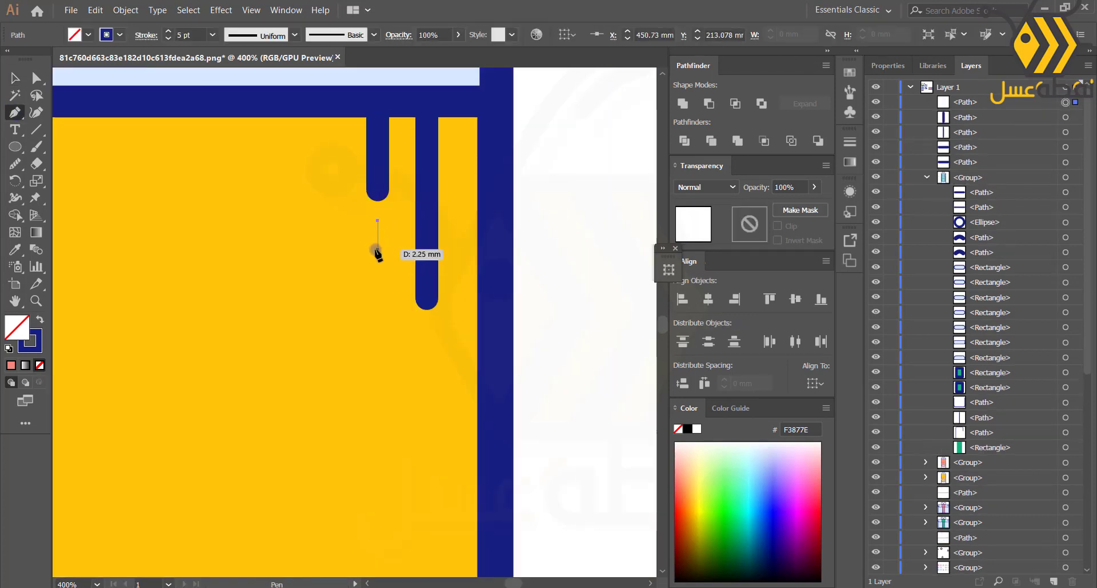
left_click(378, 252, "shift")
key("v")
- Move the head dashes into the salmon character's group and the vertical accent lines into the yellow character's group
scroll(569, 222, "down", 5)
scroll(568, 226, "down", 1)
left_click(1066, 148)
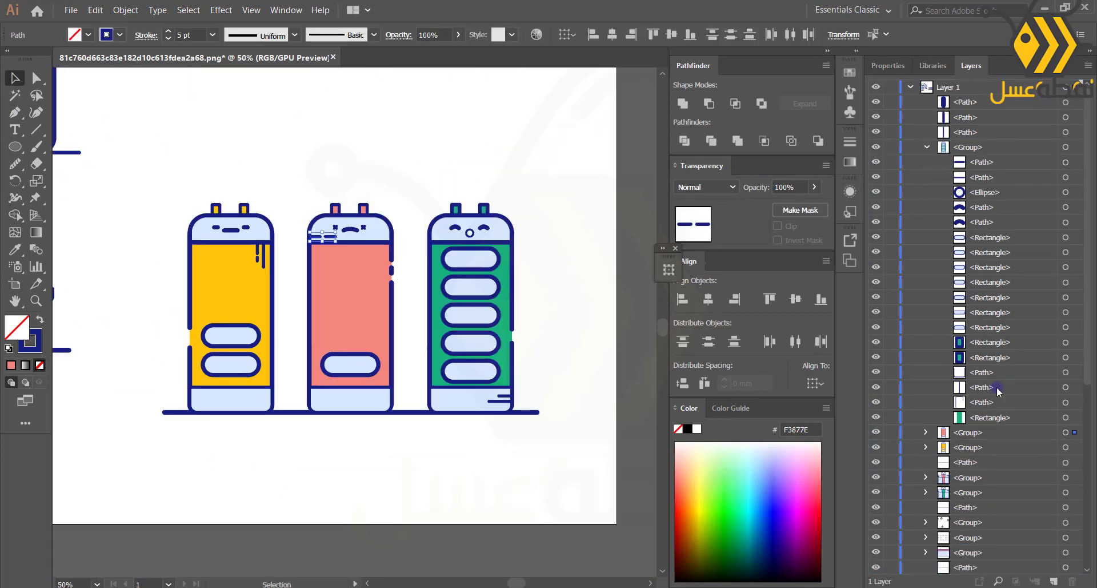
left_click(1066, 132)
left_click(1066, 118, "shift")
left_click_drag(971, 455, 969, 447)
left_click(517, 430)
- Draw a four-pointed star about 20.6 mm wide above the yellow character
scroll(517, 431, "down", 1)
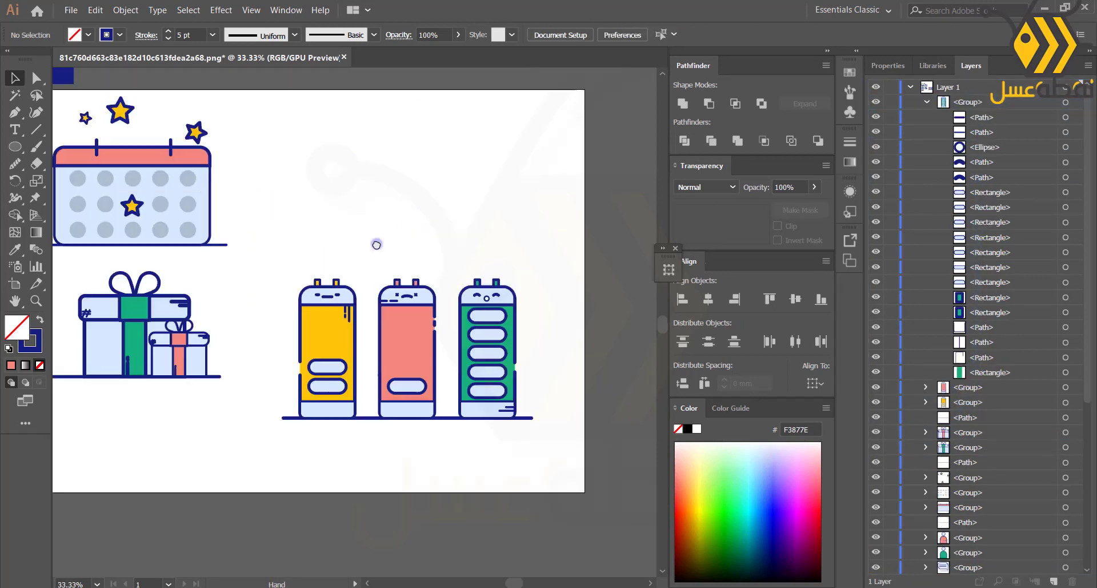
scroll(376, 245, "up", 1)
left_click_drag(15, 146, 63, 200)
left_click_drag(328, 214, 331, 210)
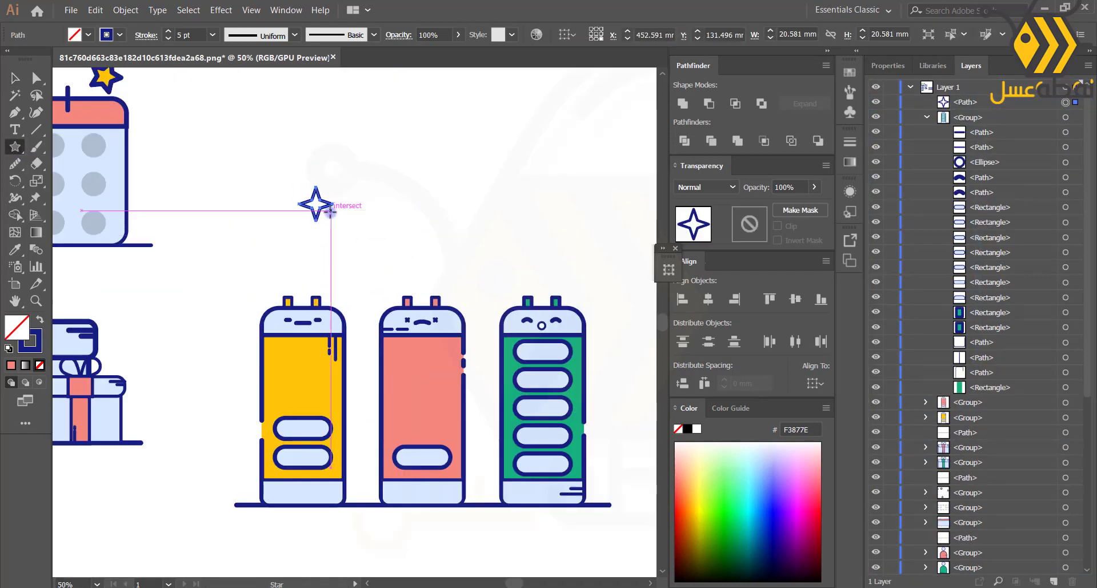
- Give the star's outline rounded joins and round its corners to 1 mm
left_click(147, 34)
left_click(76, 89)
scroll(317, 204, "up", 6)
key("a")
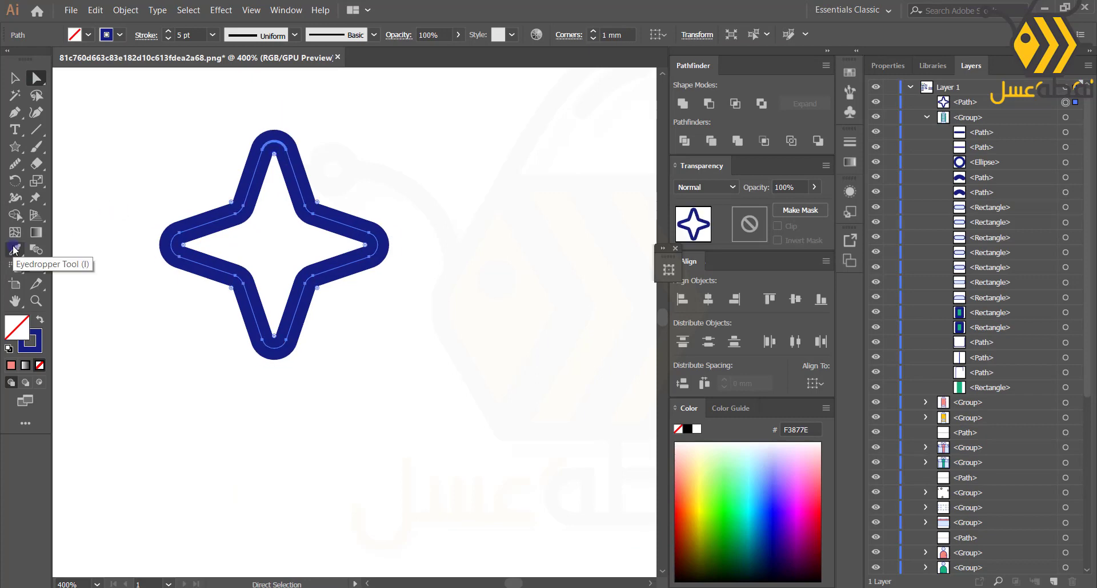
- Scatter a small salmon star, a green copy, and blue and yellow circles above the characters
left_click(11, 365)
scroll(329, 215, "down", 4)
left_click_drag(347, 253, 360, 224)
scroll(246, 209, "down", 2)
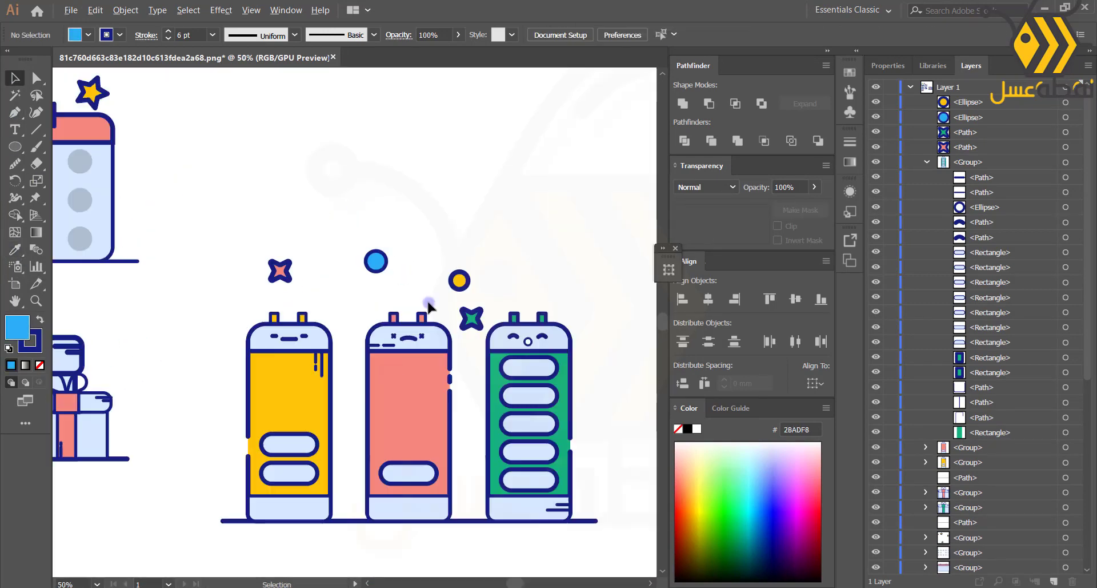
- Add small yellow and blue rounded triangles on either side of the characters and group all the confetti shapes
left_click_drag(429, 307, 379, 240)
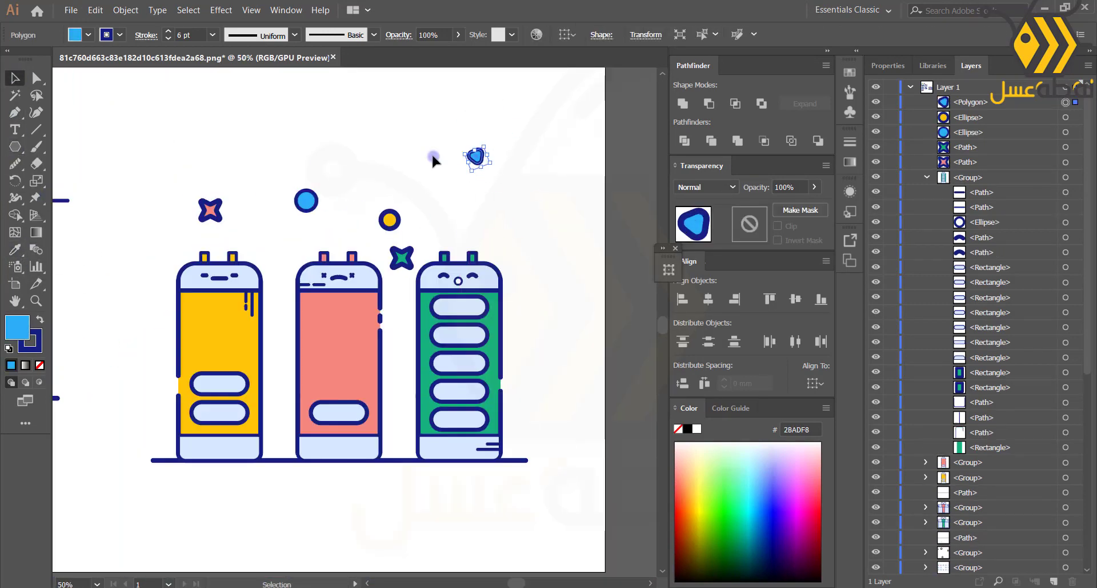
left_click(10, 78)
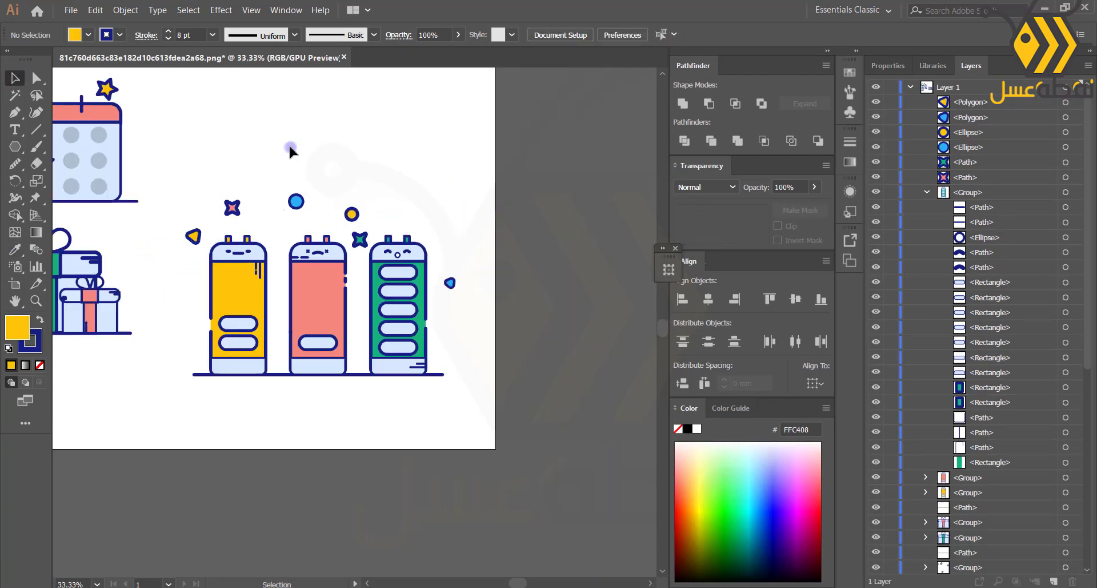
left_click(1066, 178)
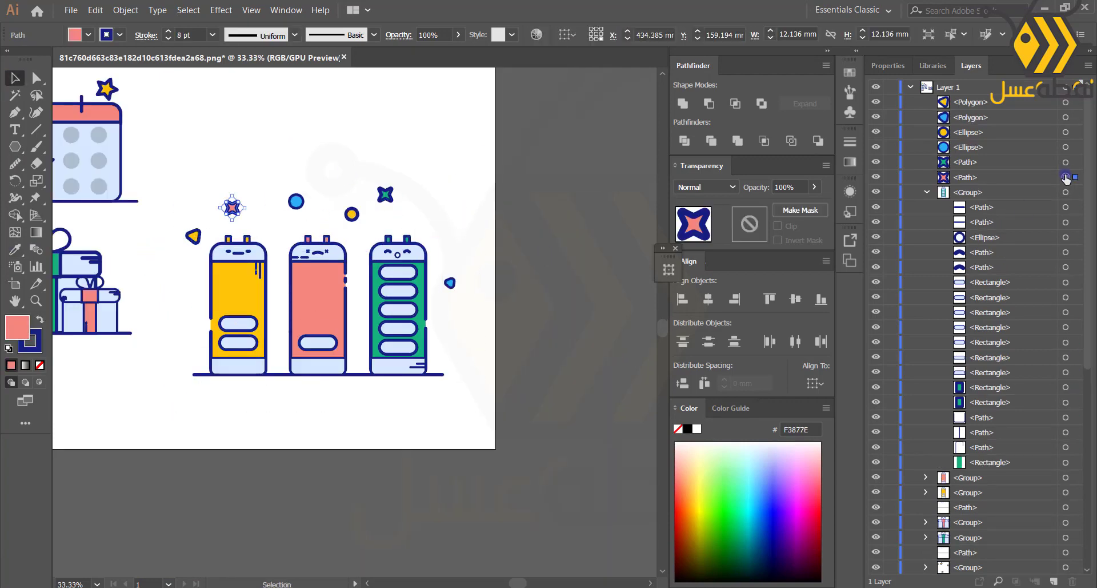
key("ctrl+g")
- Group the three battery characters with their confetti and baseline and move them to the artboard's upper right
left_click_drag(183, 394, 475, 157)
left_click_drag(187, 375, 250, 385)
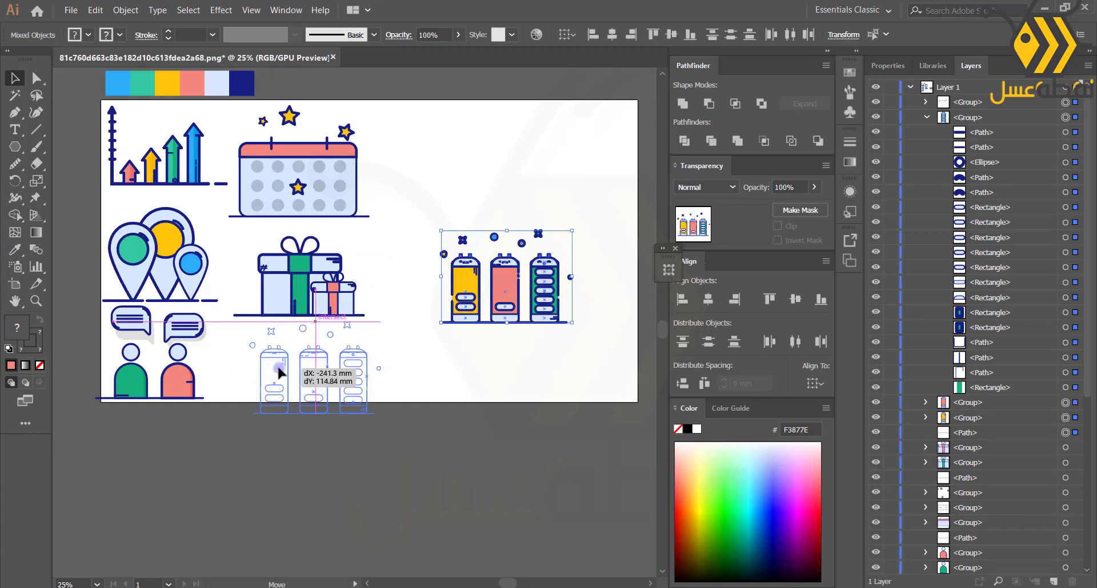
left_click_drag(474, 388, 418, 288)
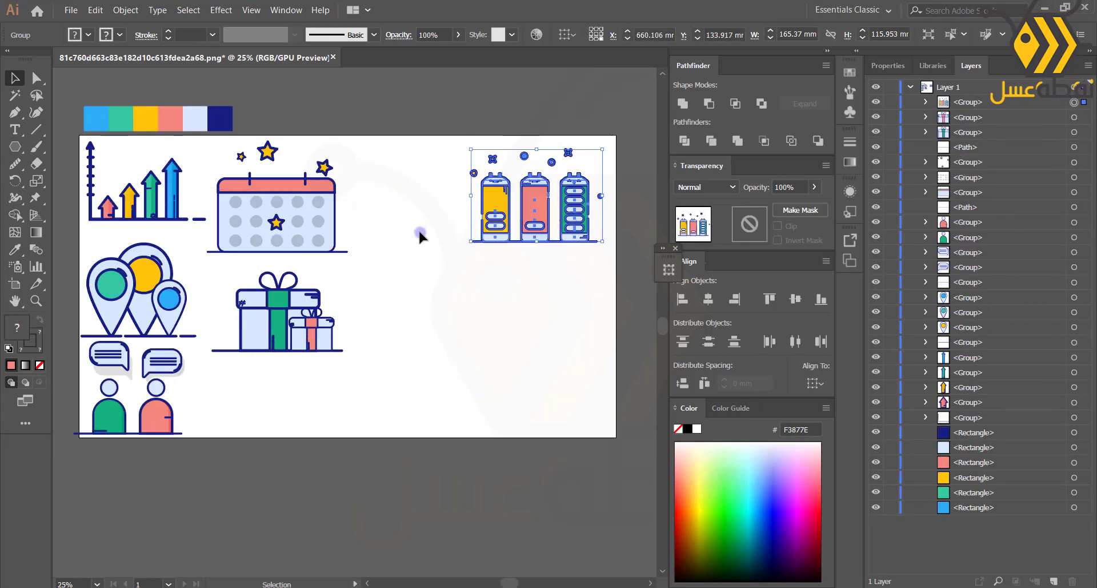
- Group the calendar with its stars and move it to the top centre of the artboard
left_click_drag(368, 150, 339, 231)
key("ctrl+g")
- Group the growth chart, enlarge it and shift it slightly right in the artboard's upper left
left_click_drag(203, 143, 88, 234)
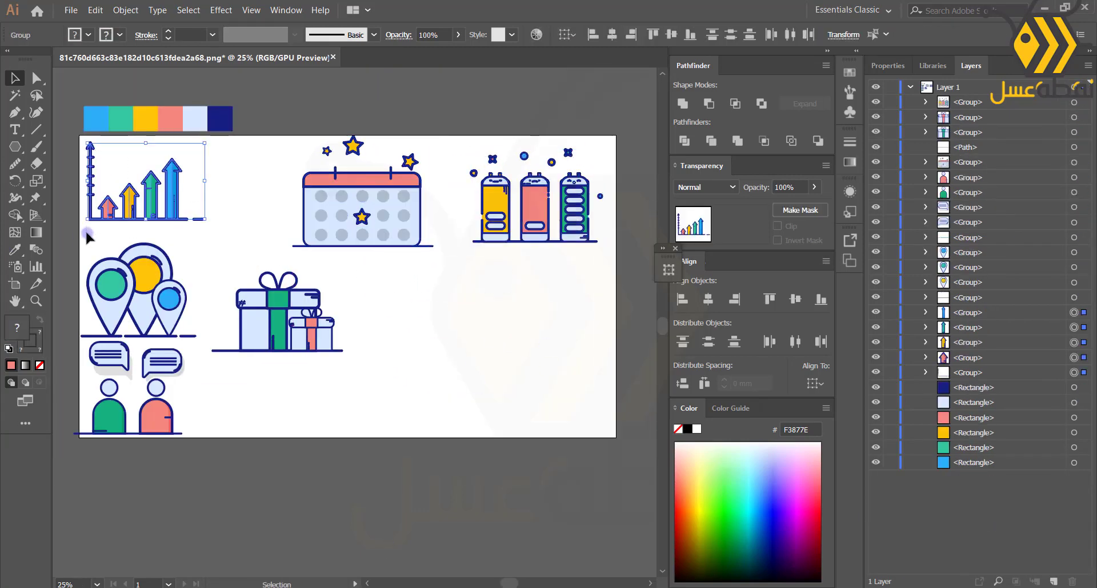
key("ctrl+g")
left_click_drag(206, 220, 238, 243)
left_click_drag(172, 206, 182, 207)
- Group the gift boxes, enlarge them and move them to the artboard's lower right, under the battery characters
left_click_drag(235, 392, 335, 275)
key("ctrl+g")
left_click_drag(343, 351, 368, 367)
left_click_drag(292, 326, 522, 341)
left_click(217, 297)
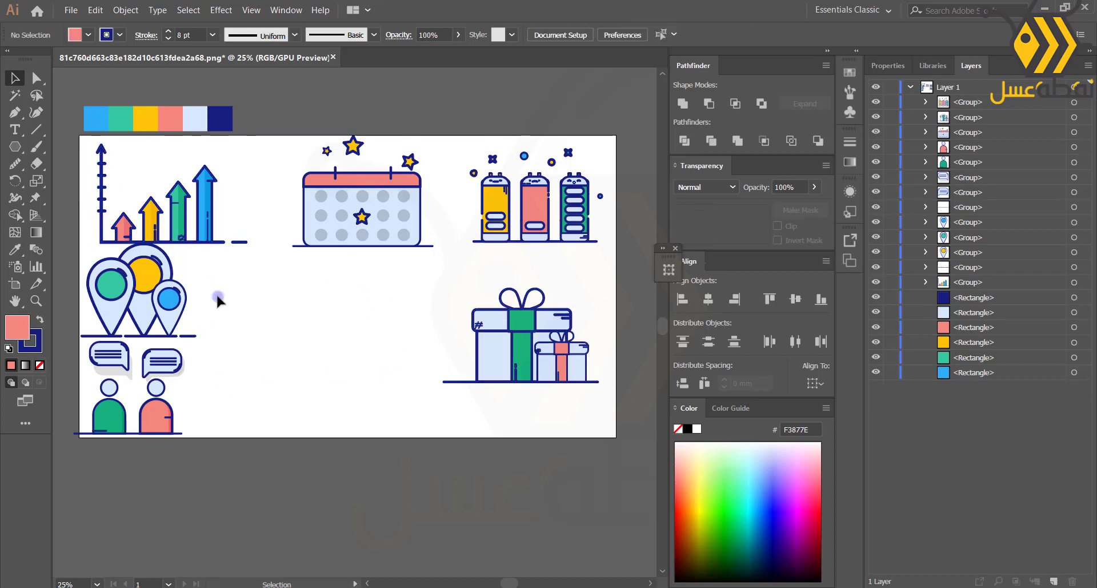
key("ctrl+g")
left_click_drag(141, 307, 357, 348)
key("ctrl+z")
- Group the location pins with their baseline and move them beneath the calendar, level with the gift boxes
left_click_drag(241, 277, 76, 343)
key("ctrl+g")
left_click_drag(116, 317, 333, 364)
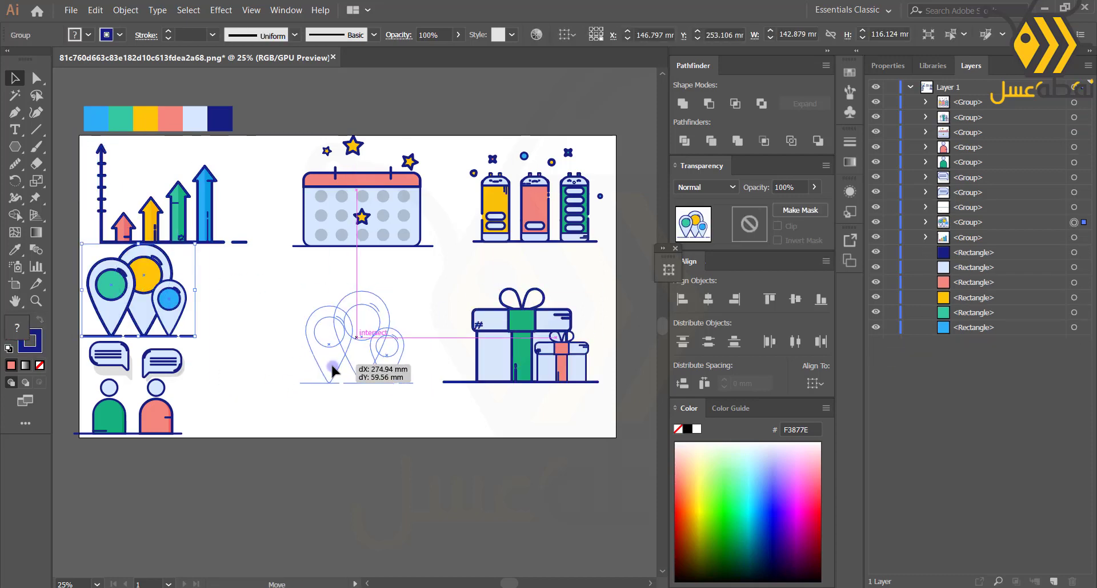
- Group the two people with their speech bubbles and move them under the growth chart, level with the location pins
left_click_drag(225, 329, 103, 474)
key("ctrl+g")
left_click_drag(142, 415, 167, 365)
- Move all six icons down together to centre them vertically on the artboard
left_click_drag(104, 424, 575, 178)
left_click_drag(576, 205, 578, 243)
left_click(442, 105)
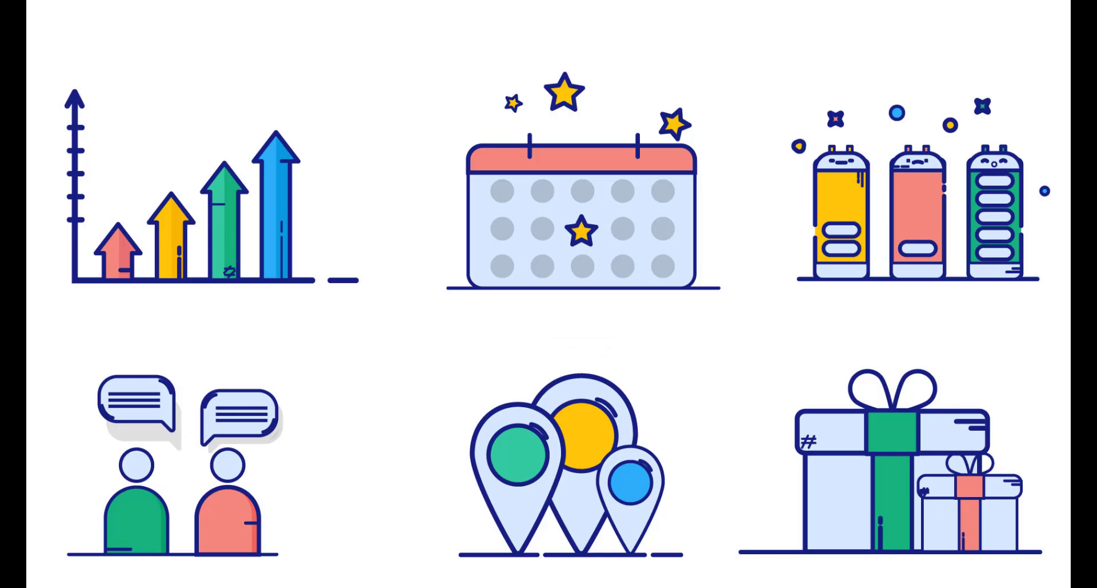